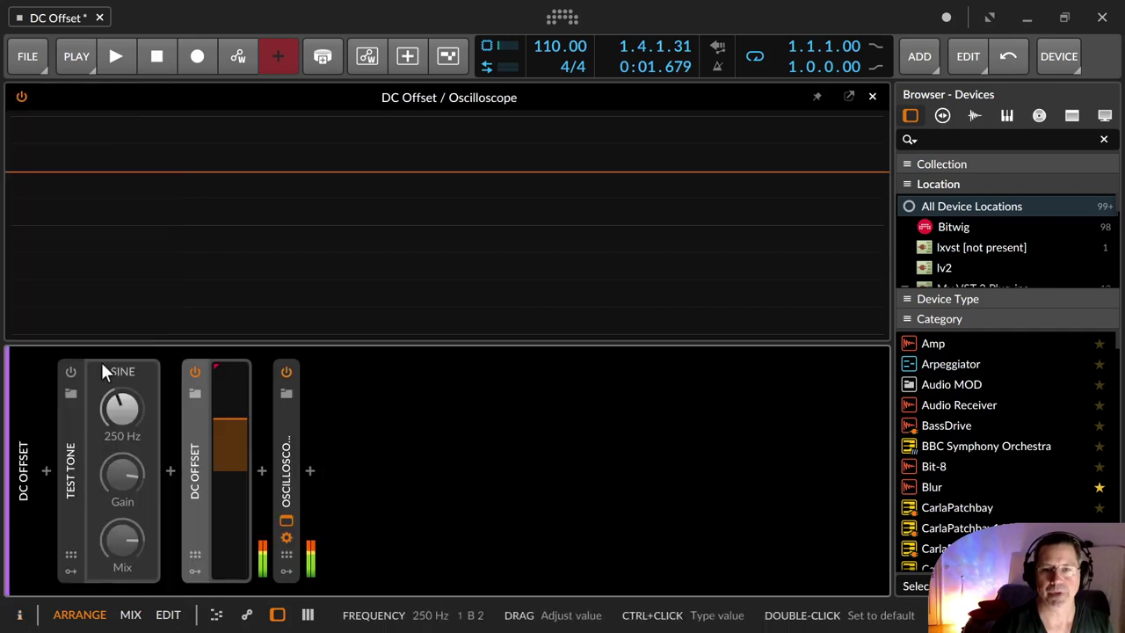
# Step: Reset the DC Offset device's level to zero and switch on the Test Tone device
pyautogui.doubleClick(230, 417)
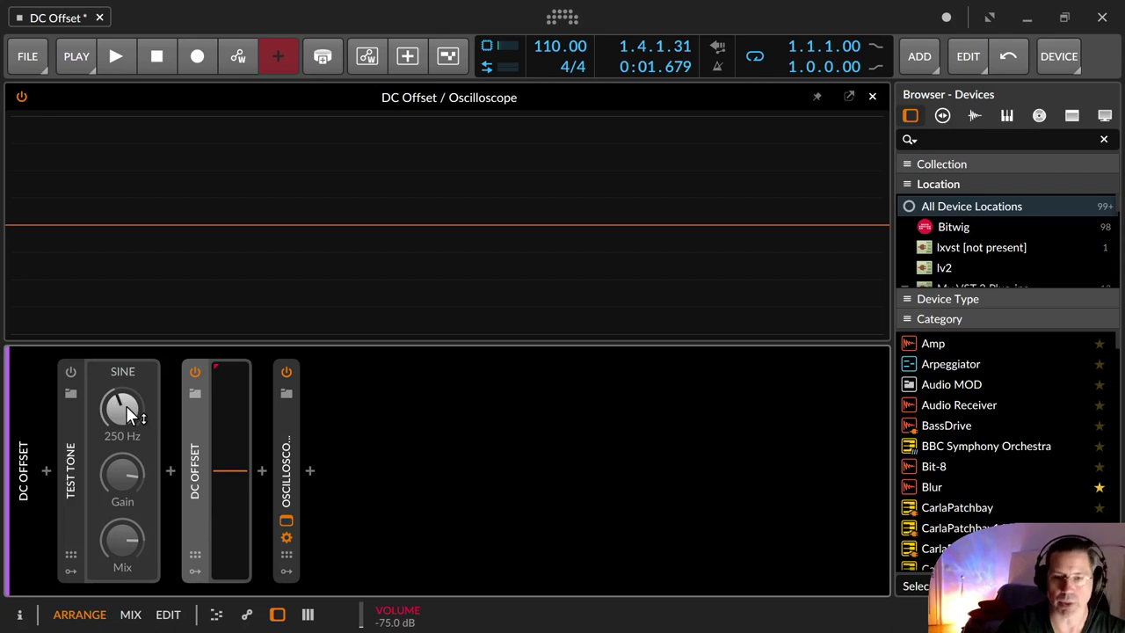
pyautogui.click(71, 371)
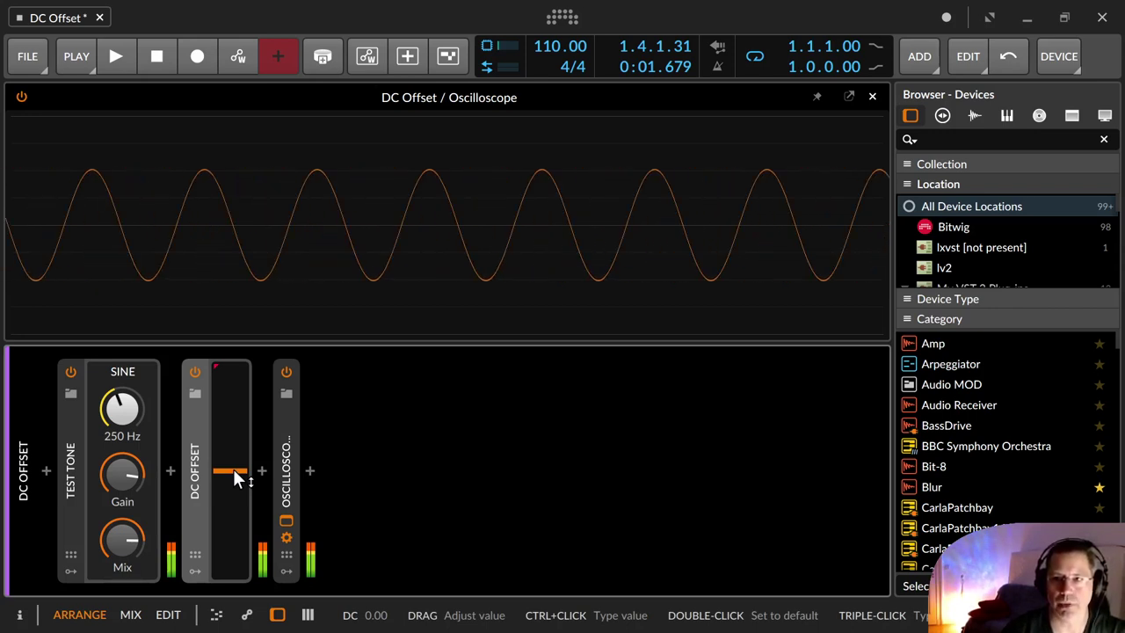
# Step: Shift the sine wave's DC offset moderately above and far below zero, and return it to 0.00
pyautogui.moveTo(233, 469); pyautogui.dragTo(233, 438)
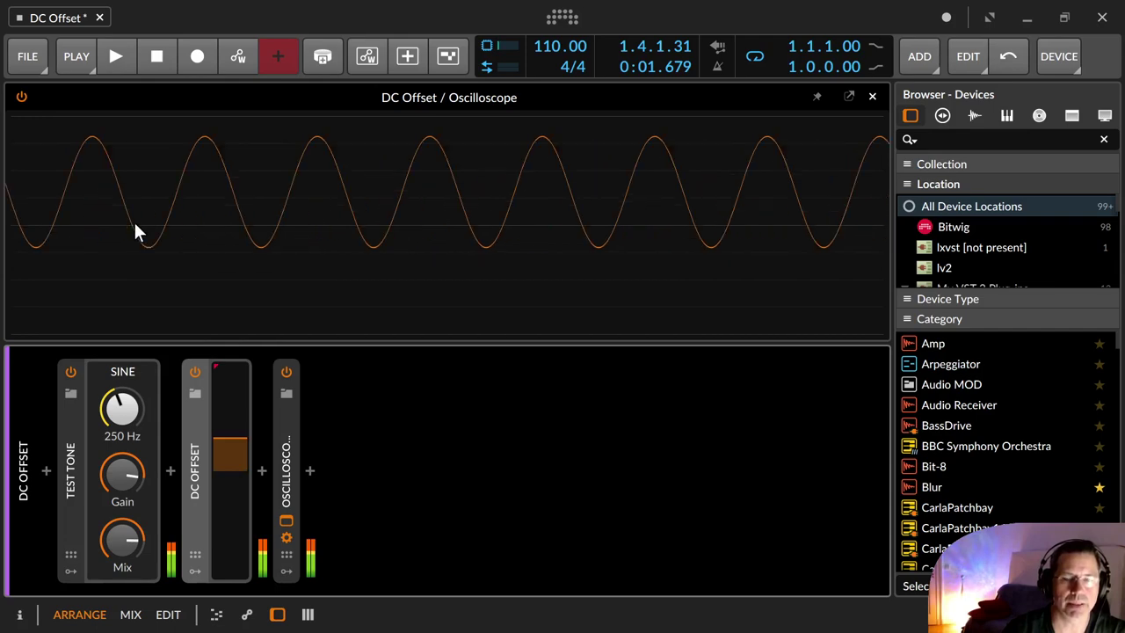
pyautogui.moveTo(230, 439); pyautogui.dragTo(230, 551)
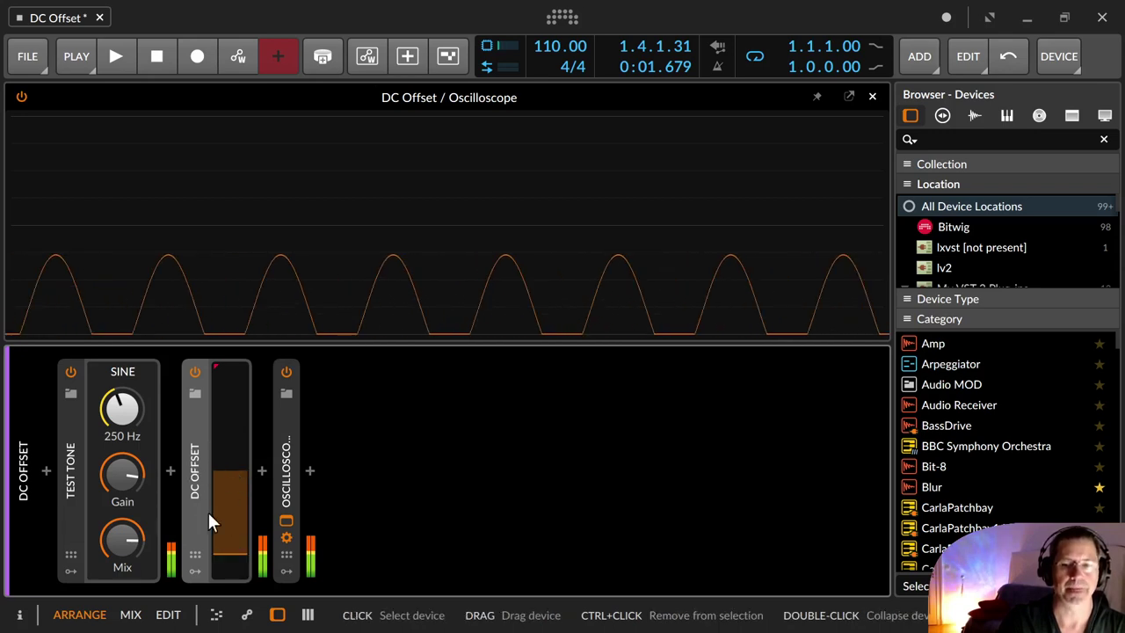
pyautogui.moveTo(228, 545); pyautogui.dragTo(231, 471)
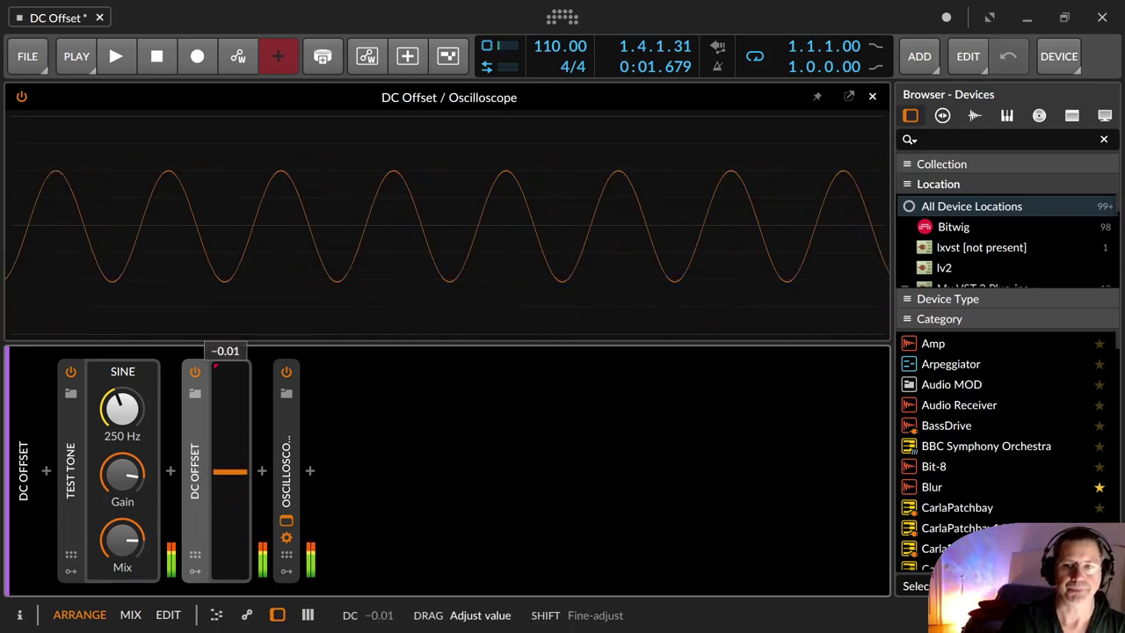
pyautogui.tripleClick(230, 472)
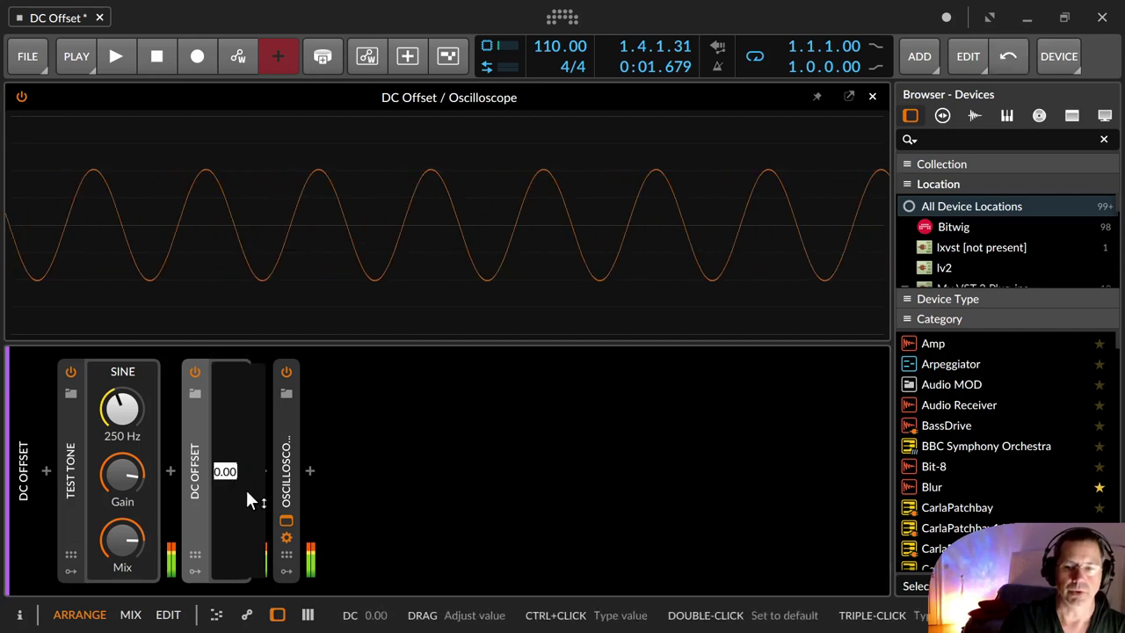
pyautogui.click(231, 491)
pyautogui.moveTo(230, 484); pyautogui.dragTo(231, 470)
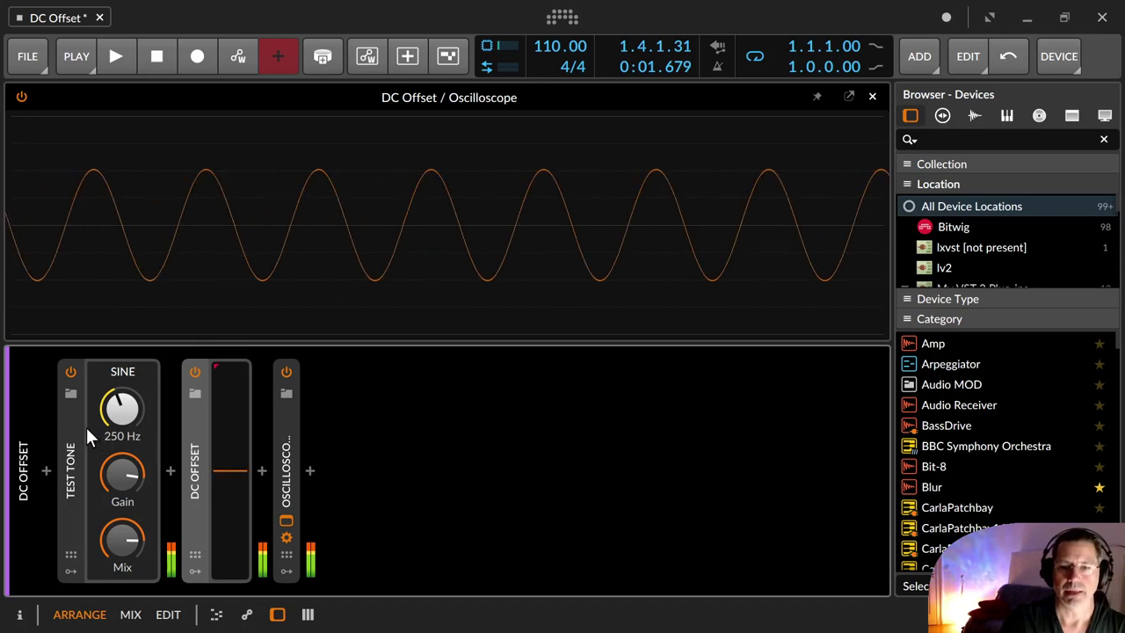
# Step: Switch off the Test Tone device and collapse it in the device chain
pyautogui.click(71, 372)
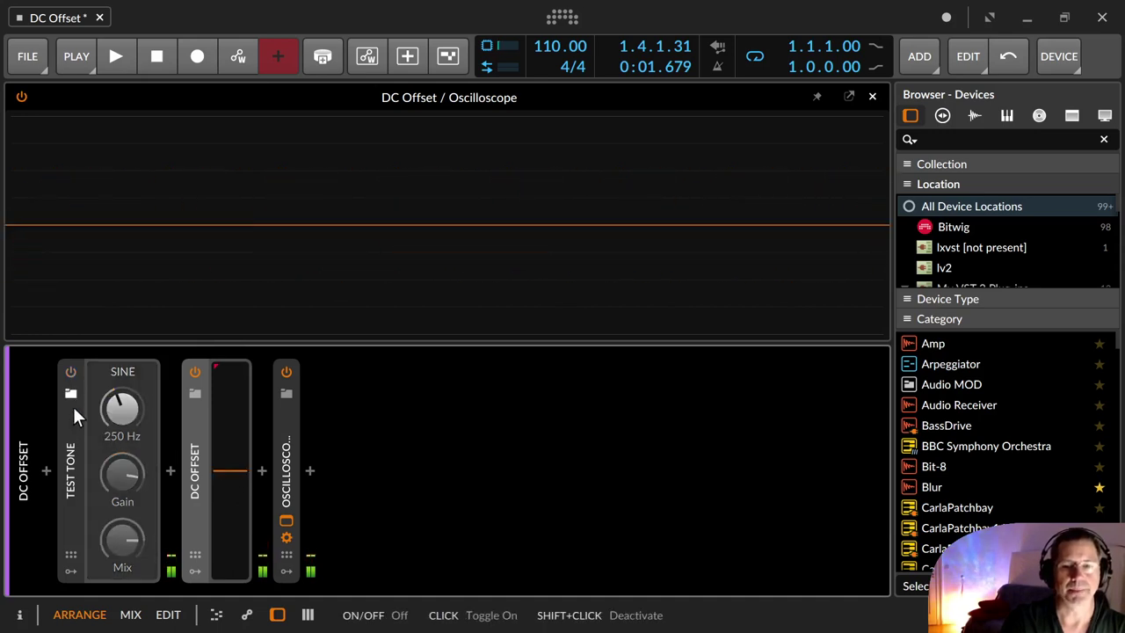
pyautogui.doubleClick(78, 409)
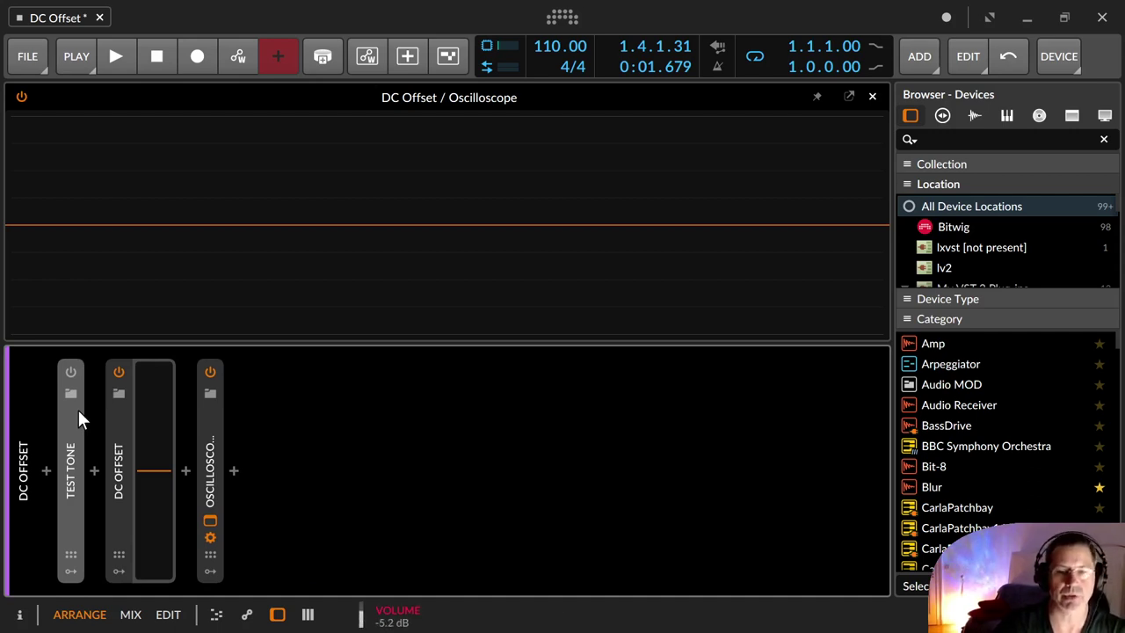
# Step: Show the DC Offset device's modulator slots and add an LFO modulator in the first slot
pyautogui.click(119, 572)
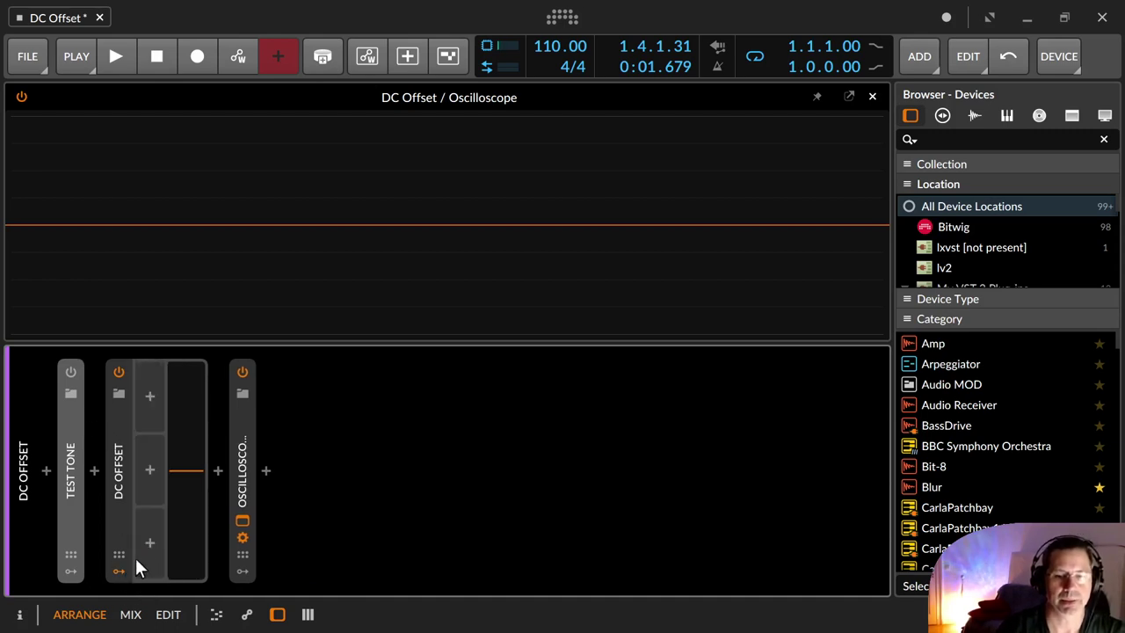
pyautogui.click(150, 398)
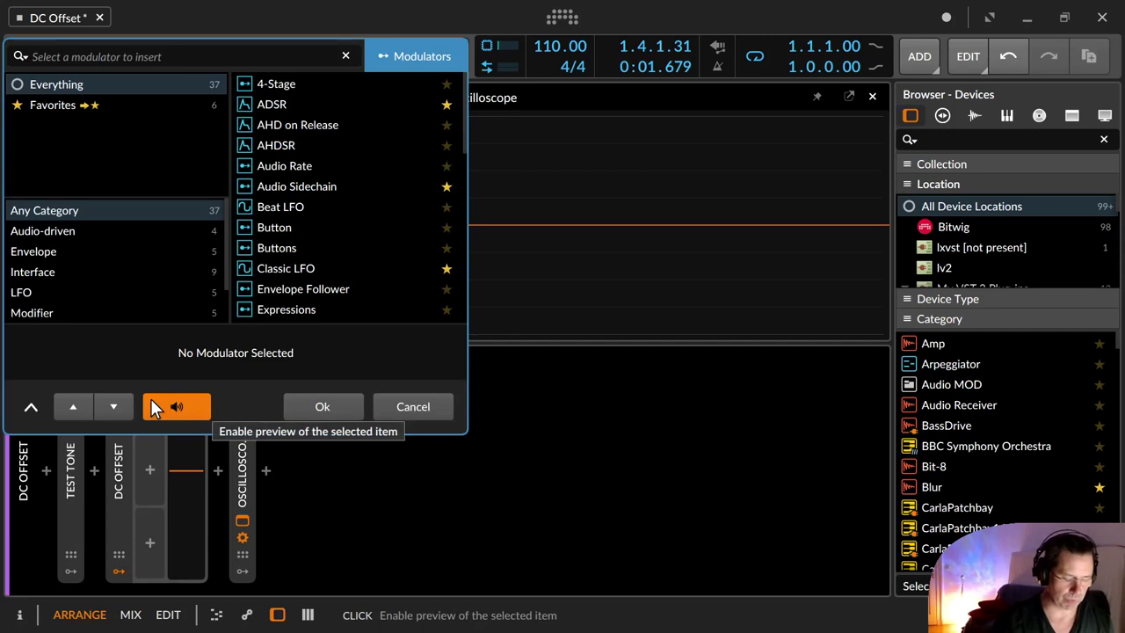
pyautogui.write('lfo')
pyautogui.press('Return')
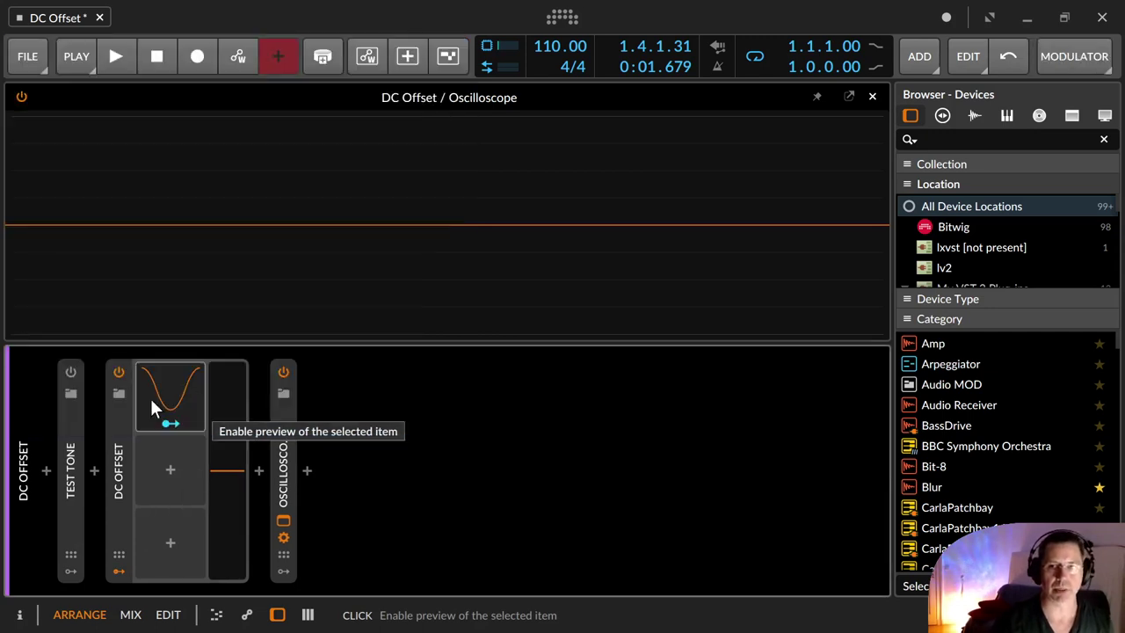
# Step: Map the LFO to the DC offset level with a positive modulation amount reaching about halfway up
pyautogui.click(171, 427)
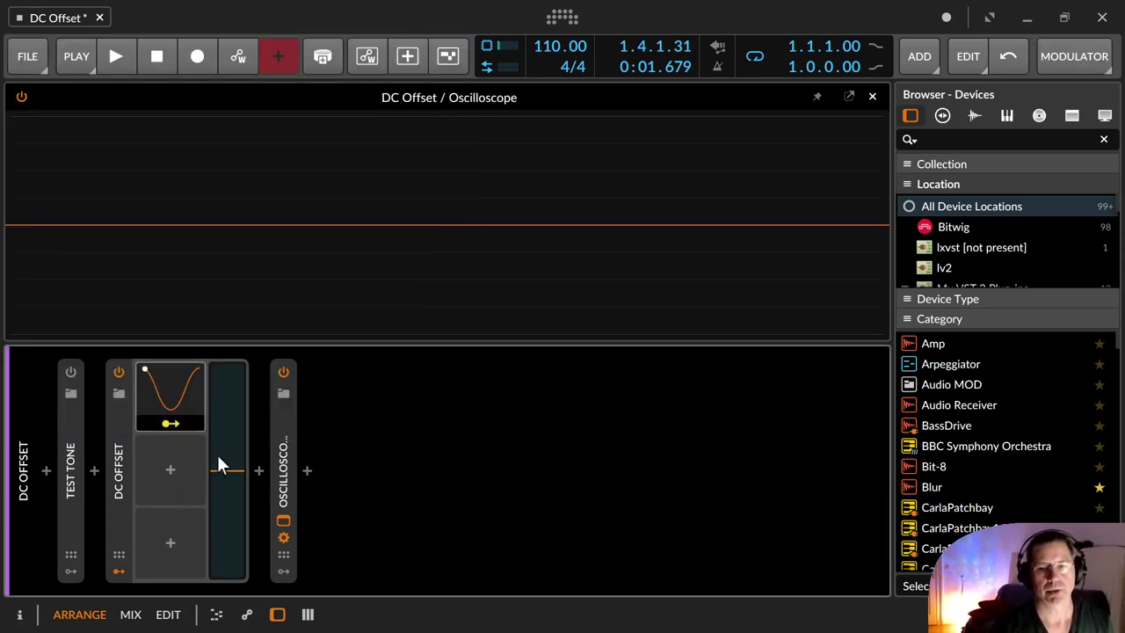
pyautogui.moveTo(229, 466); pyautogui.dragTo(230, 417)
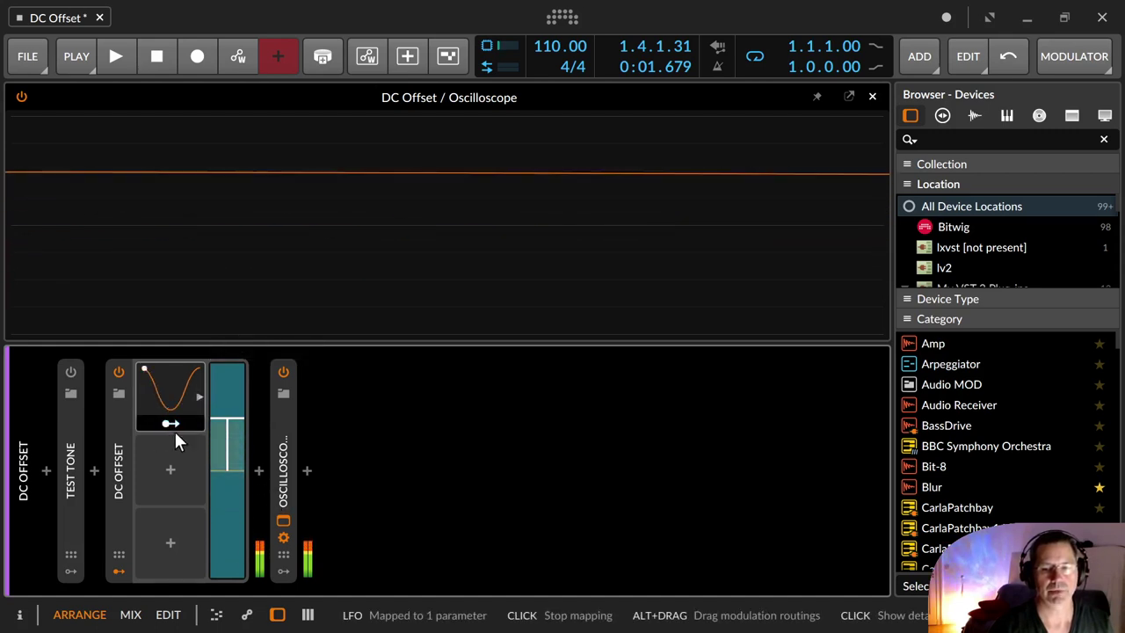
pyautogui.click(170, 425)
# Step: Expand the Oscilloscope in the device chain and close its large display above the chain
pyautogui.doubleClick(280, 468)
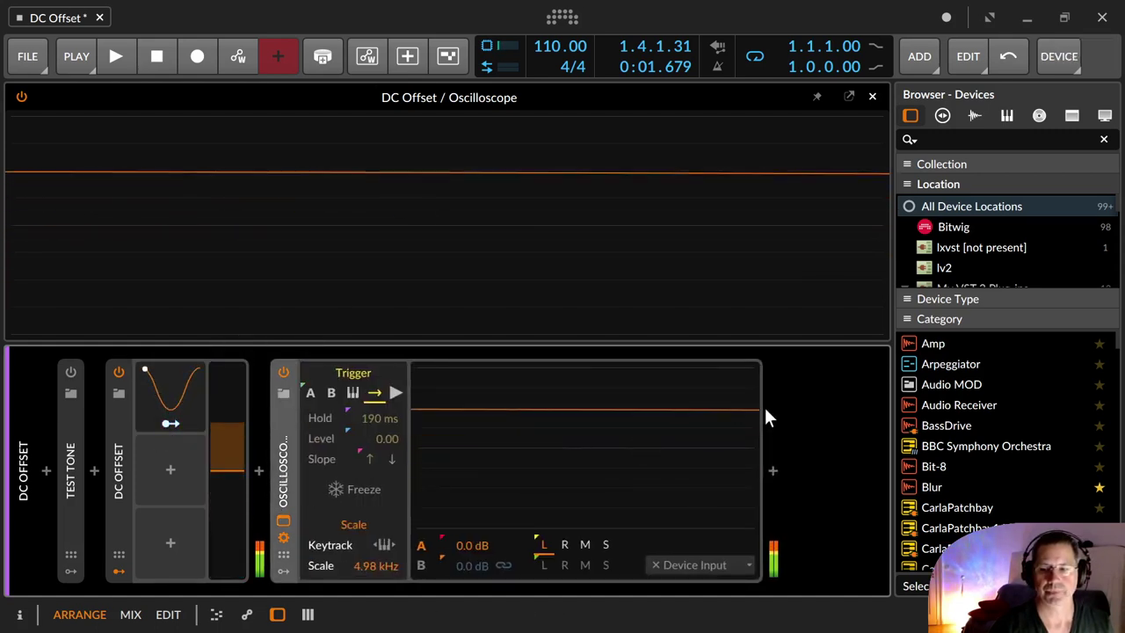
pyautogui.click(872, 97)
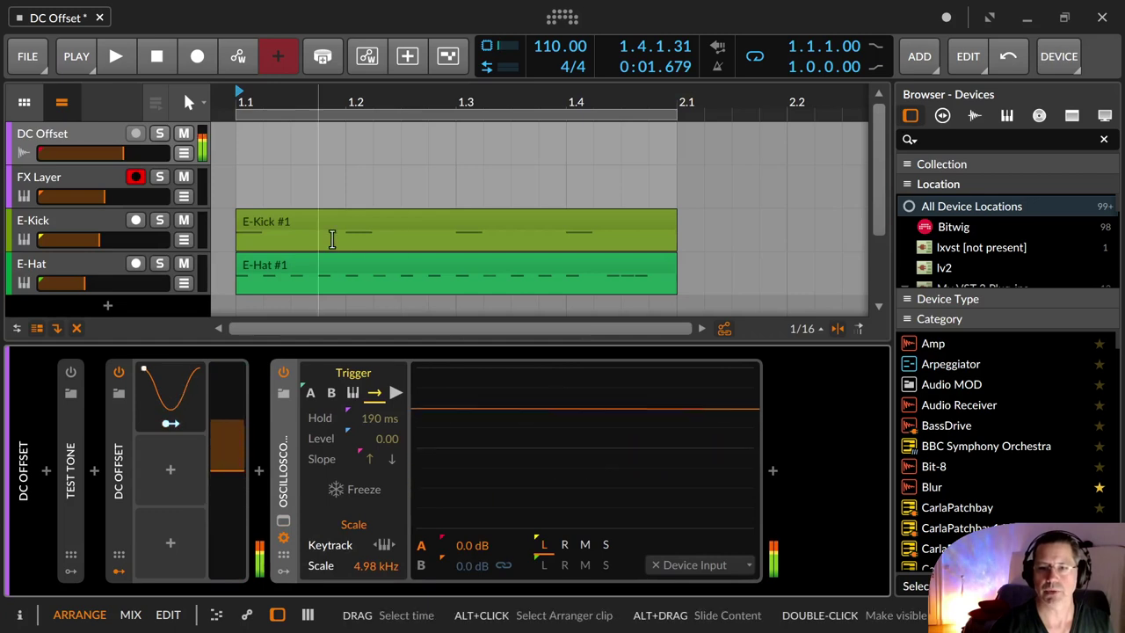
# Step: Open the LFO's settings, try different rates in Hz, and switch the rate unit to kHz
pyautogui.click(182, 393)
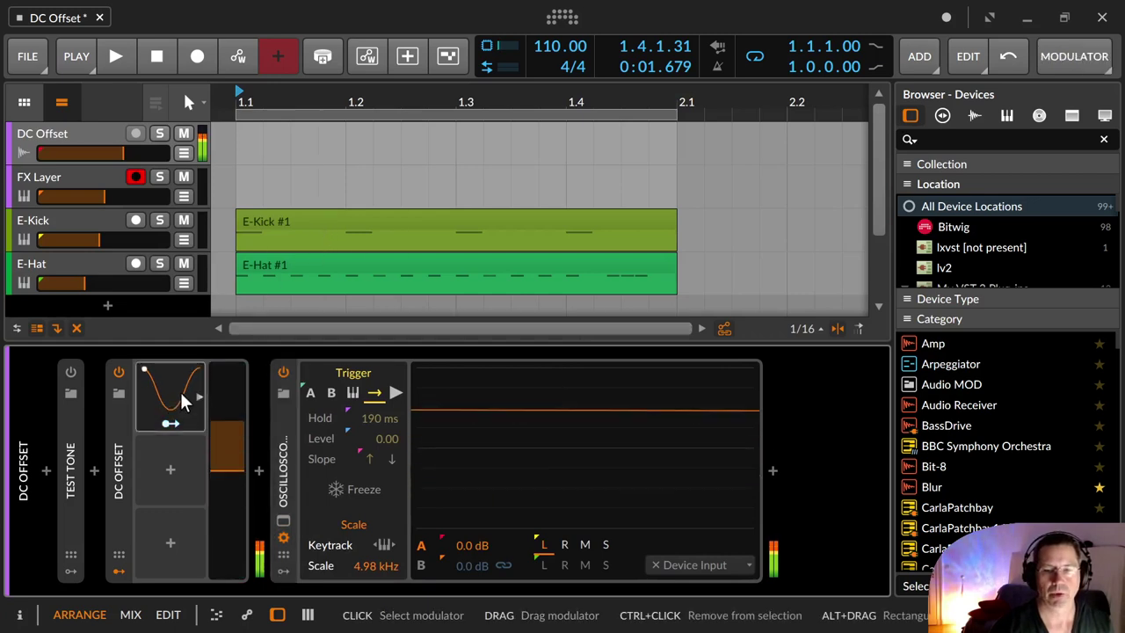
pyautogui.doubleClick(178, 388)
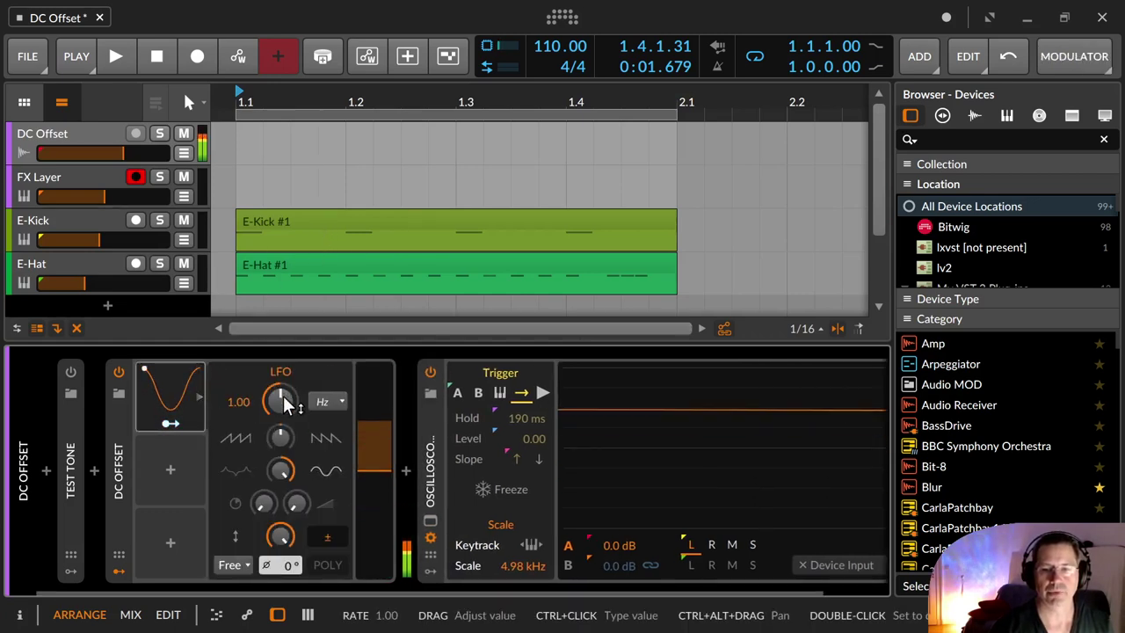
pyautogui.moveTo(281, 399); pyautogui.dragTo(281, 198)
pyautogui.moveTo(281, 398); pyautogui.dragTo(281, 475)
pyautogui.click(327, 401)
pyautogui.click(355, 36)
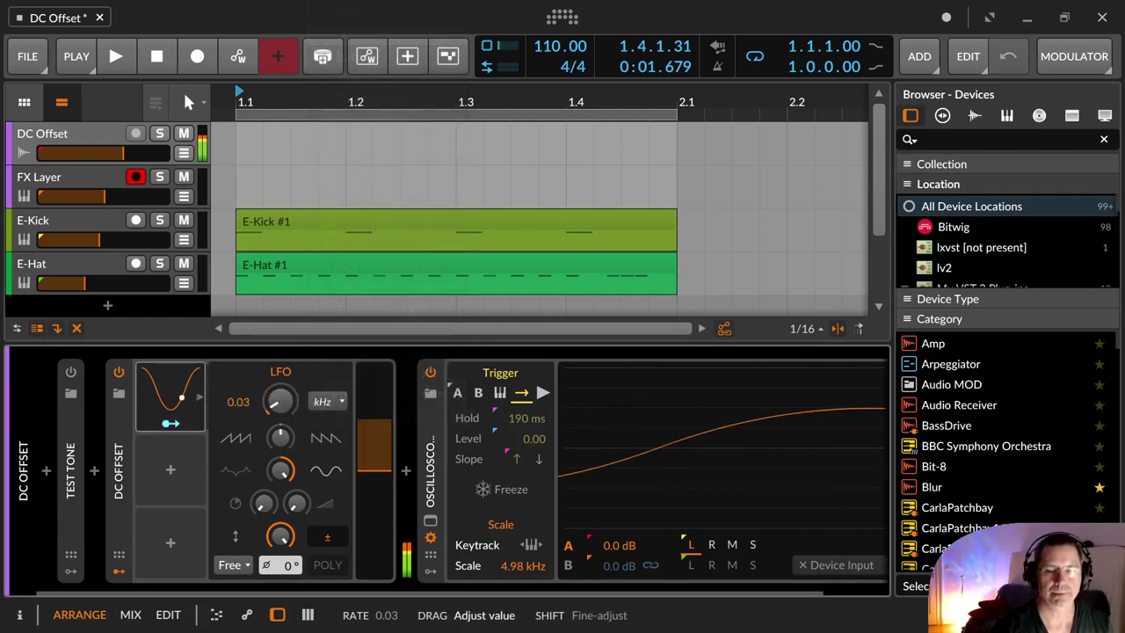
# Step: Sweep the LFO's rate through several audible frequencies and leave it at 0.10 kHz
pyautogui.moveTo(280, 400); pyautogui.dragTo(286, 404)
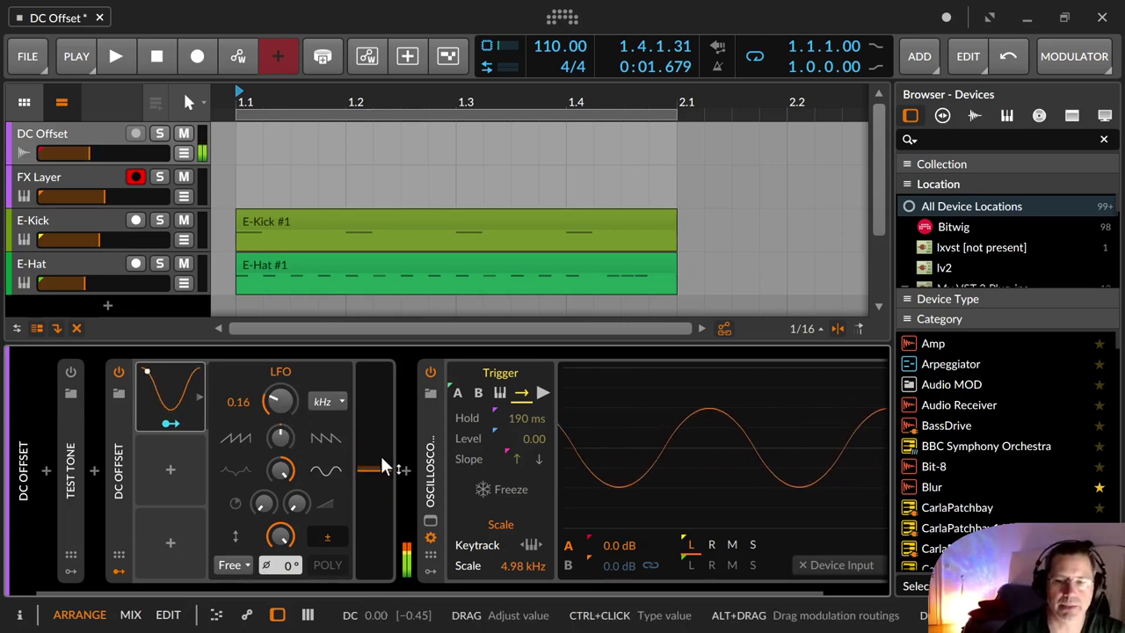
pyautogui.moveTo(280, 400); pyautogui.dragTo(268, 386)
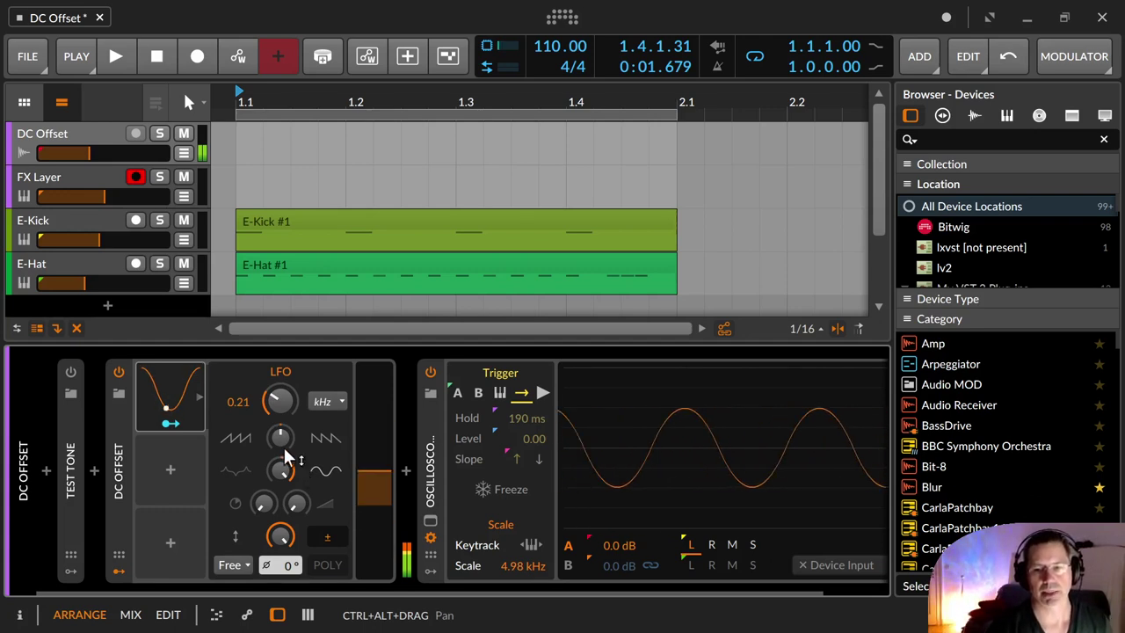
pyautogui.moveTo(280, 403)
pyautogui.mouseDown()
pyautogui.moveTo(281, 378)
pyautogui.moveTo(280, 396)
pyautogui.mouseUp()
pyautogui.moveTo(281, 470)
pyautogui.mouseDown()
pyautogui.moveTo(295, 500)
pyautogui.moveTo(279, 426)
pyautogui.moveTo(279, 475)
pyautogui.moveTo(276, 448)
pyautogui.mouseUp()
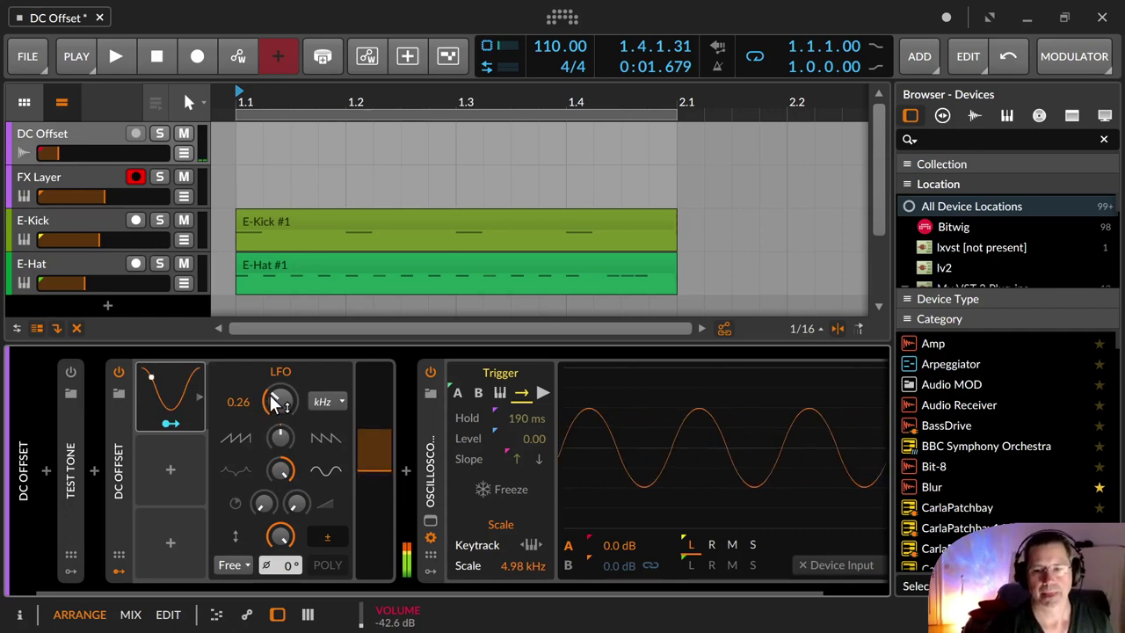
pyautogui.moveTo(275, 402); pyautogui.dragTo(275, 424)
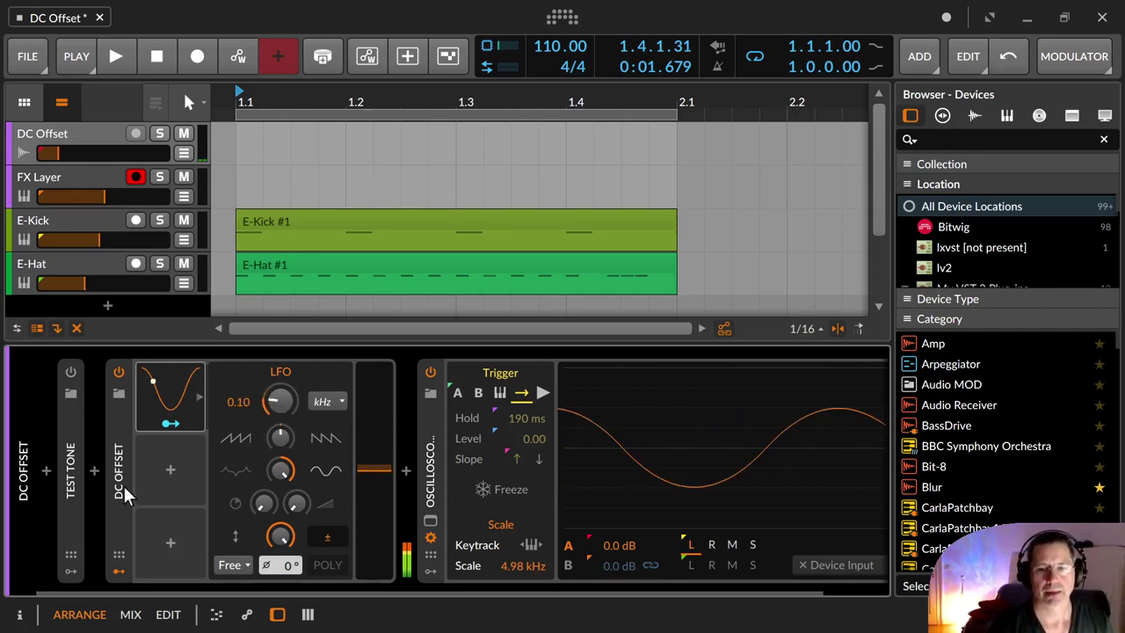
# Step: Add a Classic LFO modulator in the second slot, synced to 1/4 beats with a square waveform
pyautogui.click(171, 468)
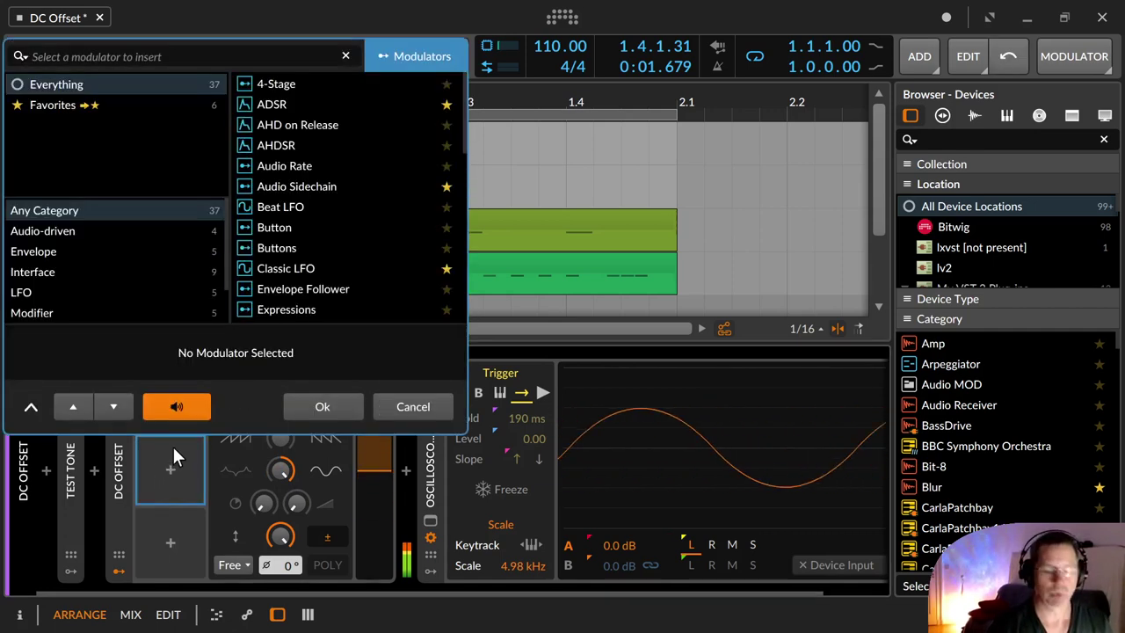
pyautogui.write('cla')
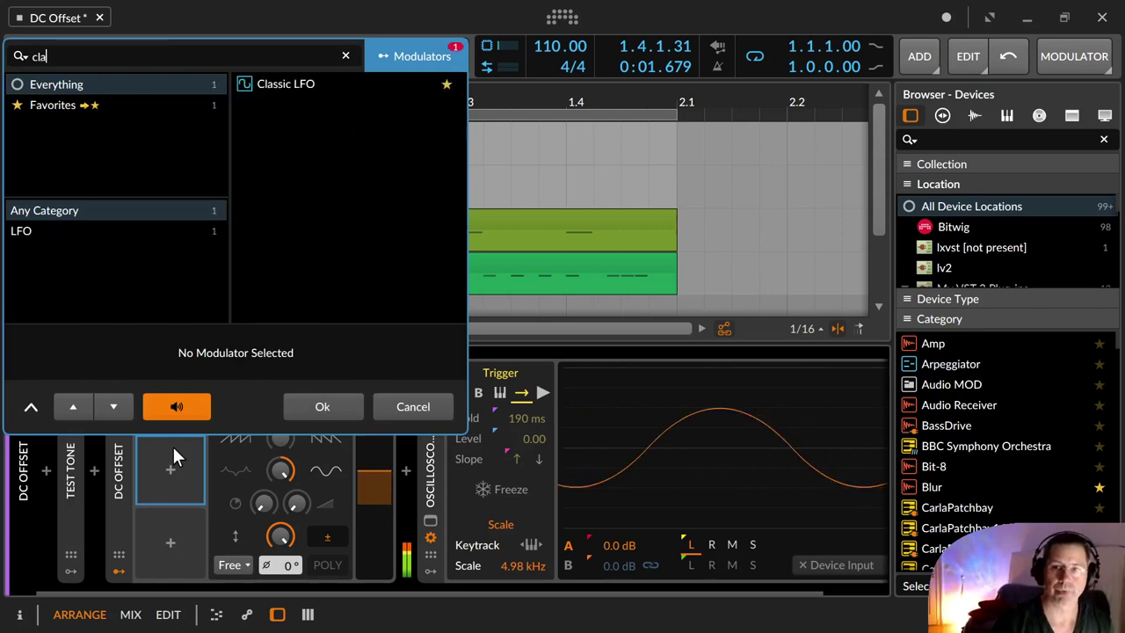
pyautogui.press('Return')
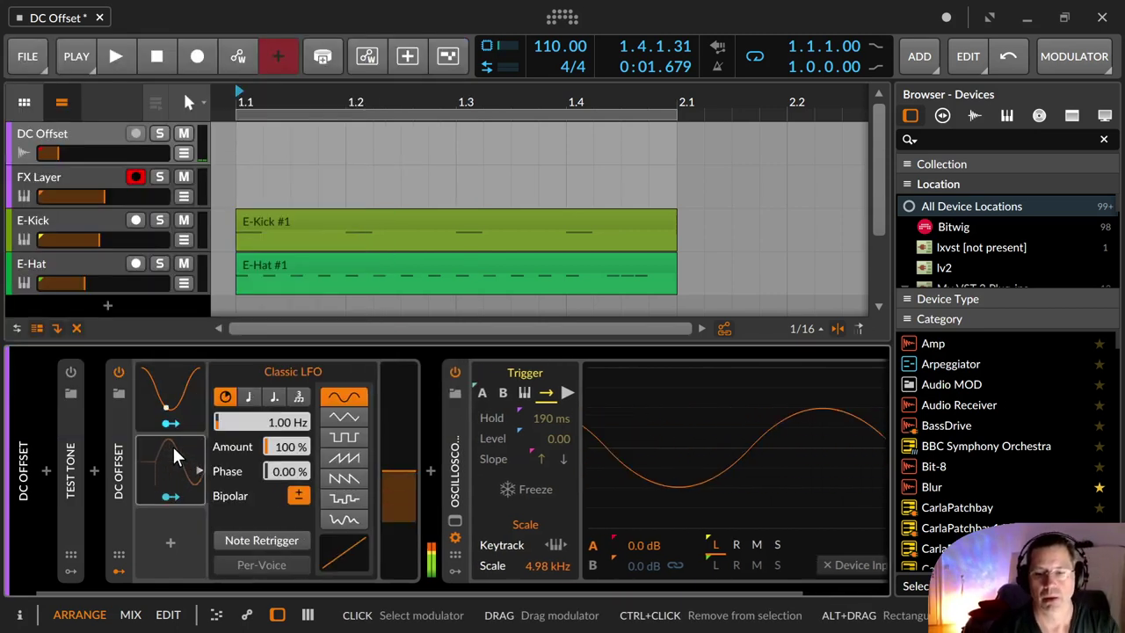
pyautogui.click(249, 398)
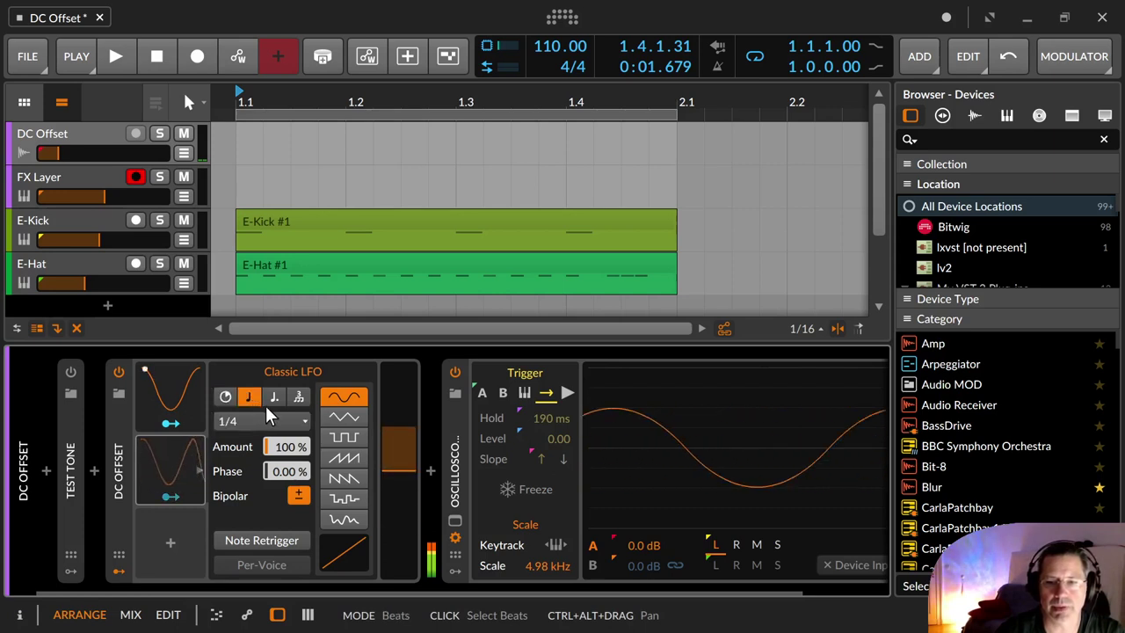
pyautogui.click(342, 439)
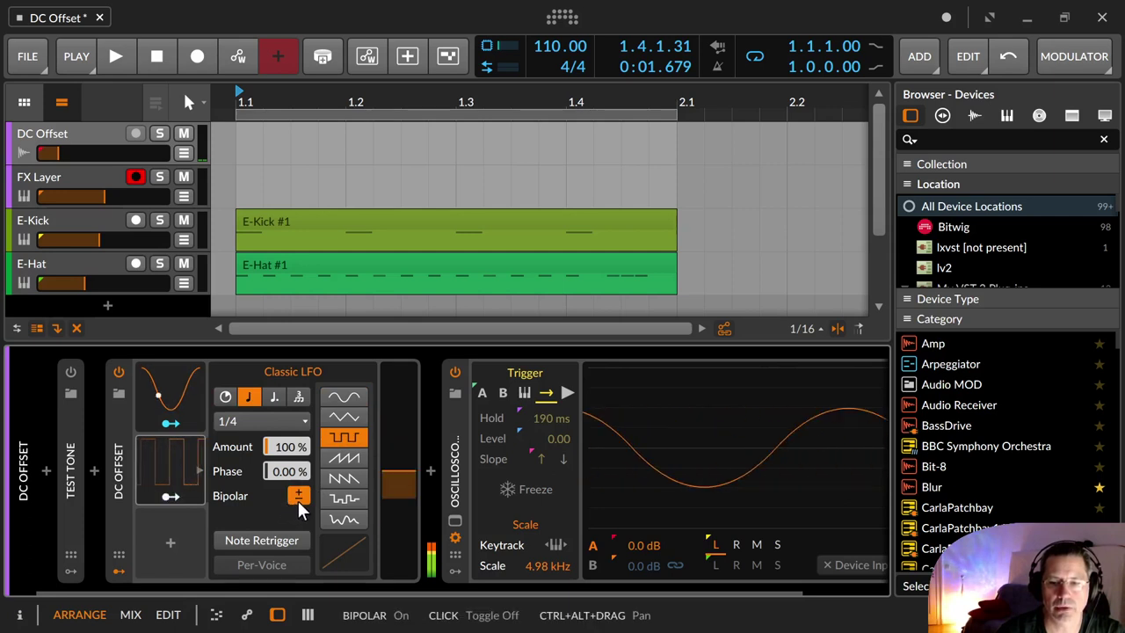
# Step: Map the Classic LFO to the first LFO's sawtooth skew control so that it modulates the wave shape
pyautogui.click(170, 398)
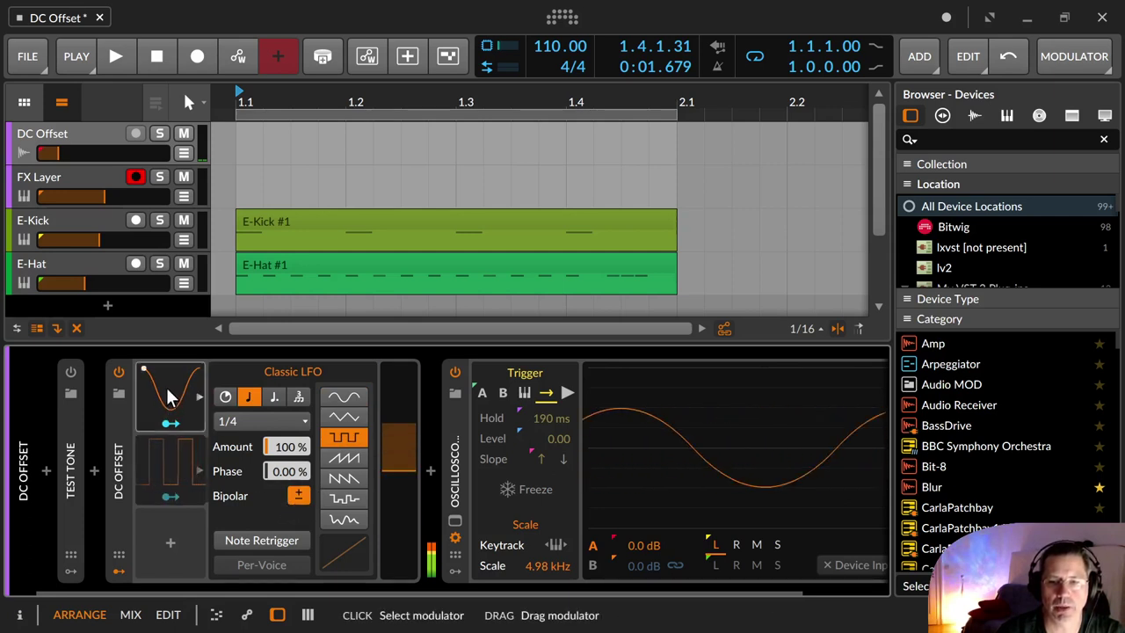
pyautogui.click(170, 393)
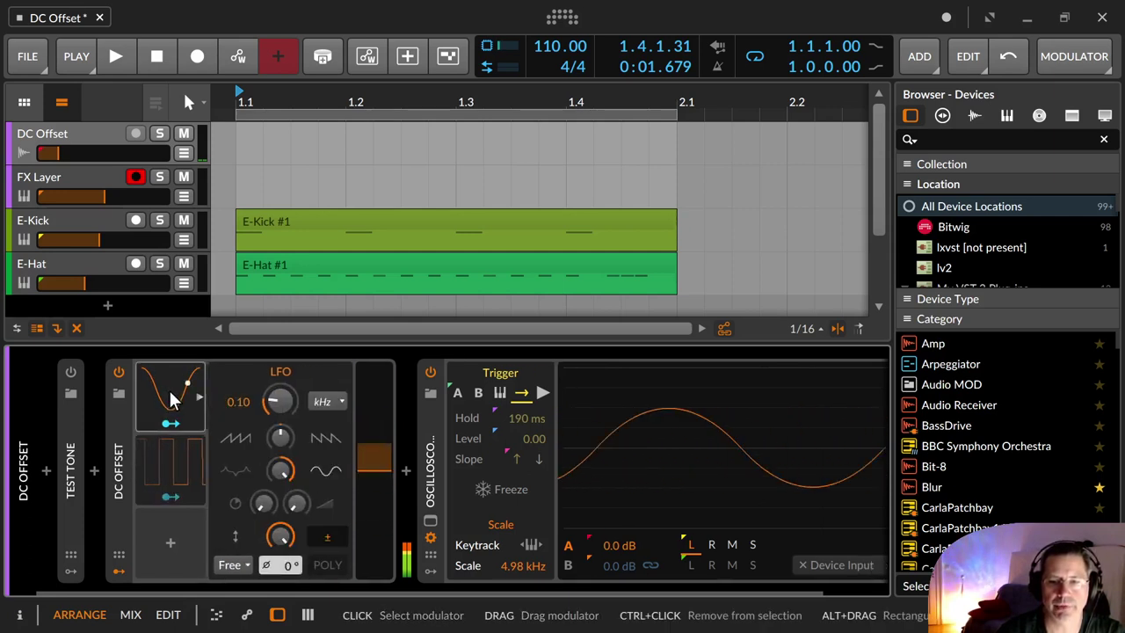
pyautogui.click(171, 495)
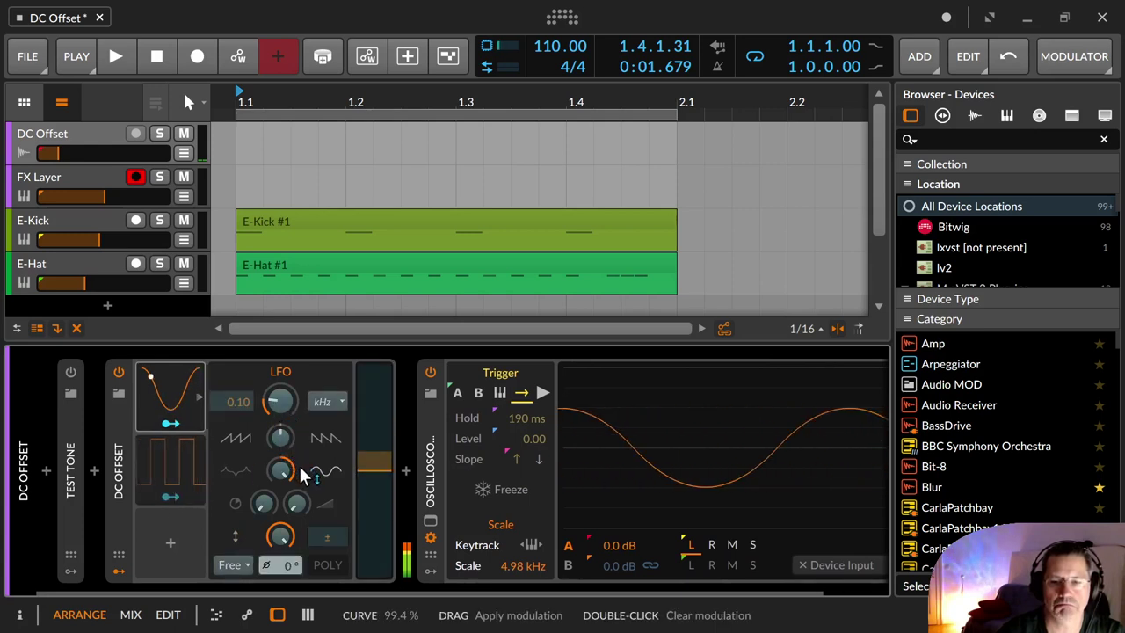
pyautogui.moveTo(284, 442)
pyautogui.mouseDown()
pyautogui.moveTo(279, 410)
pyautogui.moveTo(283, 439)
pyautogui.mouseUp()
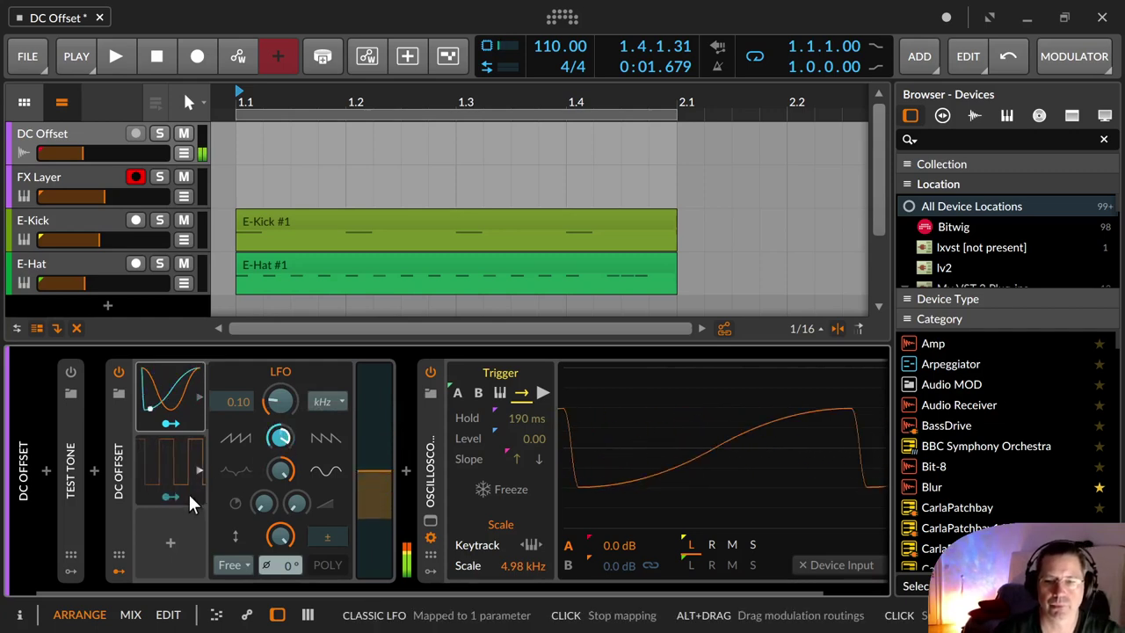
# Step: Change the Classic LFO's waveform to triangle and bring back the first LFO's settings
pyautogui.click(178, 459)
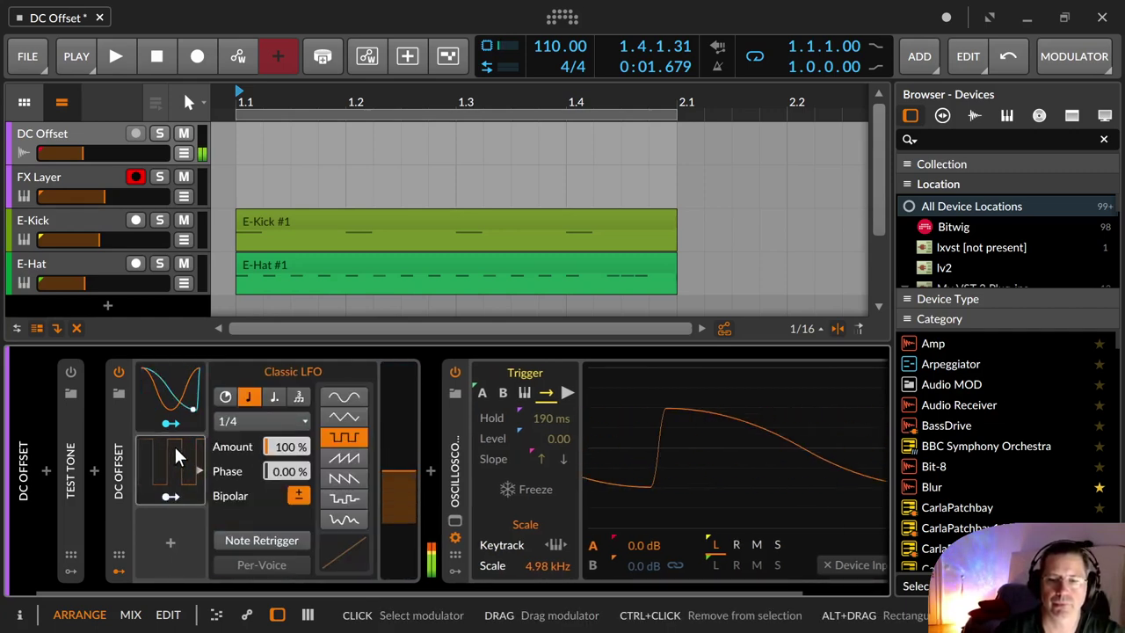
pyautogui.click(354, 417)
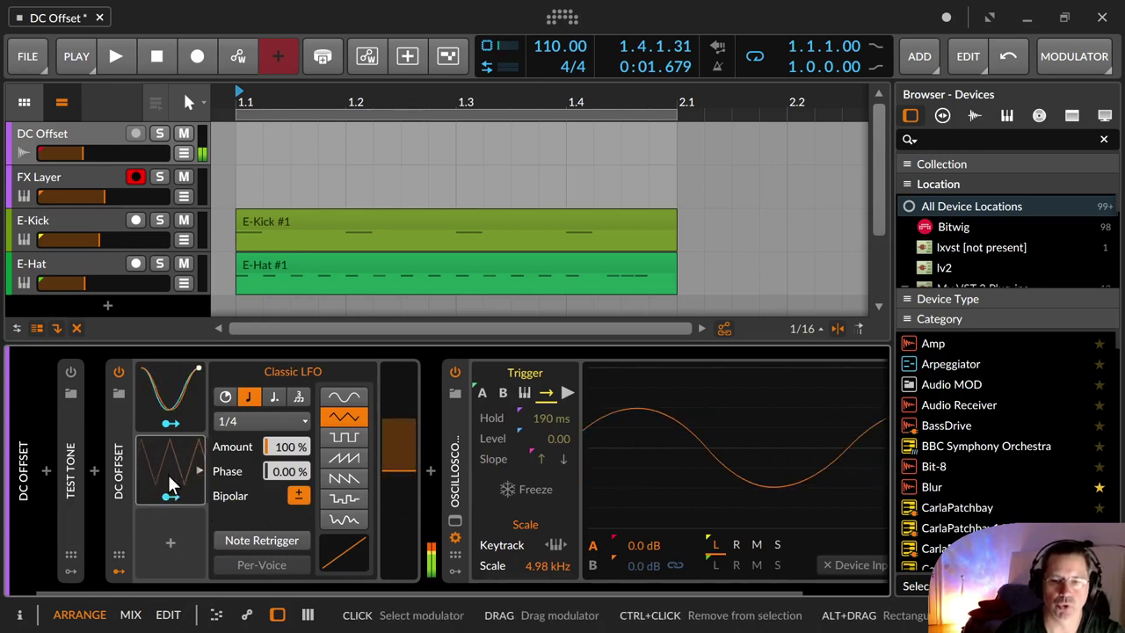
pyautogui.click(162, 396)
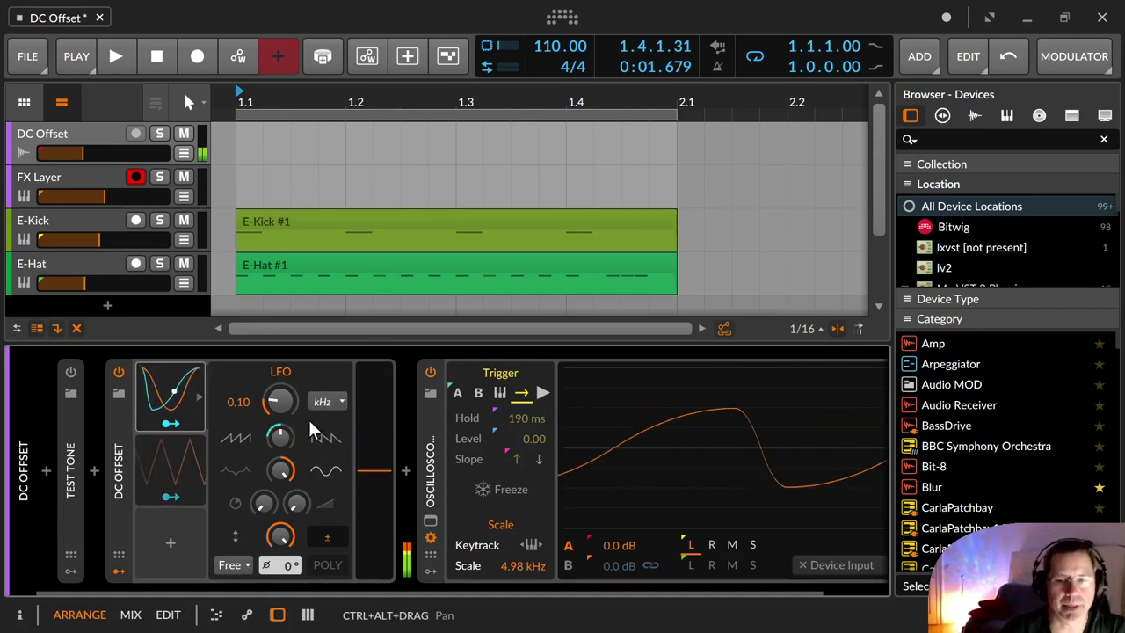
# Step: Set the first LFO's rate to 0.09 kHz and try out its sine shape control
pyautogui.moveTo(278, 400); pyautogui.dragTo(278, 401)
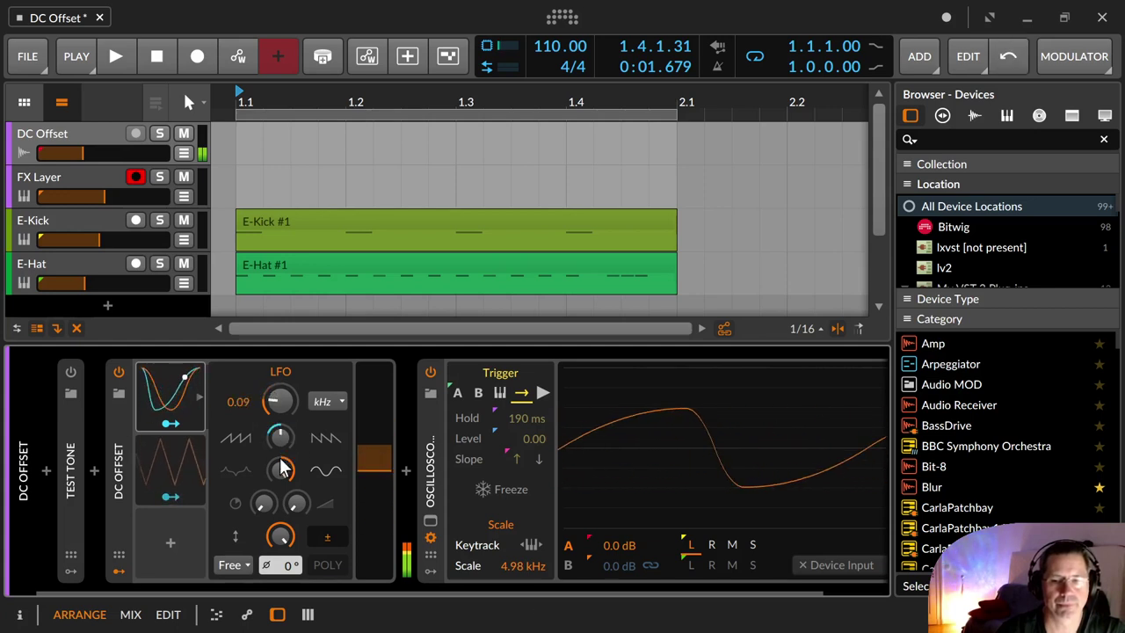
pyautogui.moveTo(278, 464); pyautogui.dragTo(277, 464)
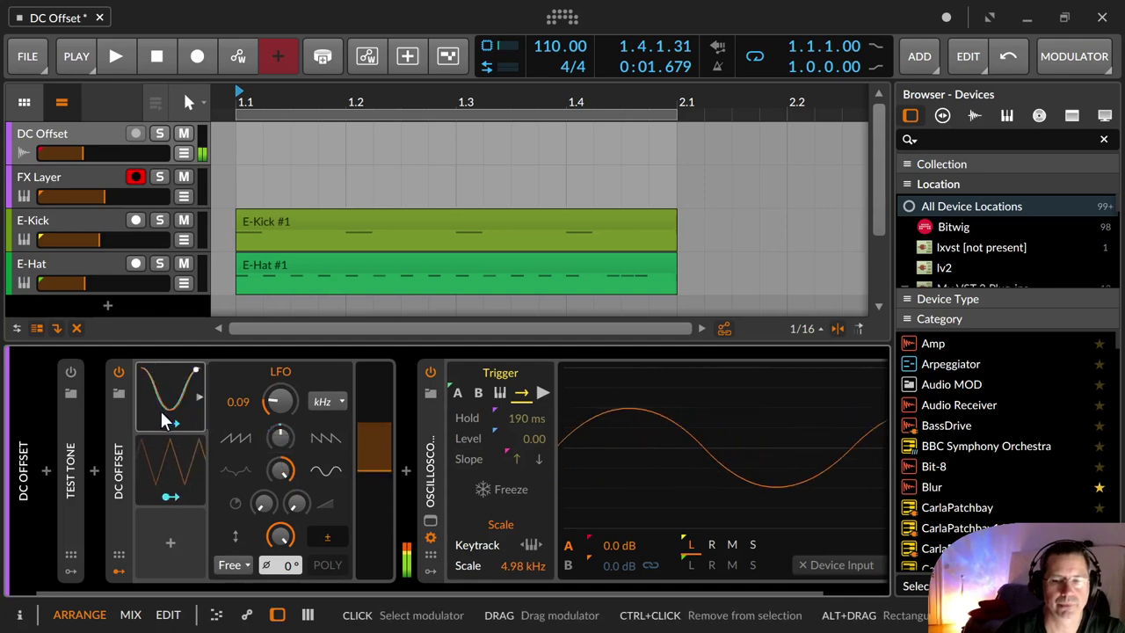
# Step: Add a second Classic LFO modulator in the third slot with a 1/2 timebase and a rising sawtooth waveform
pyautogui.click(172, 539)
pyautogui.write('clas')
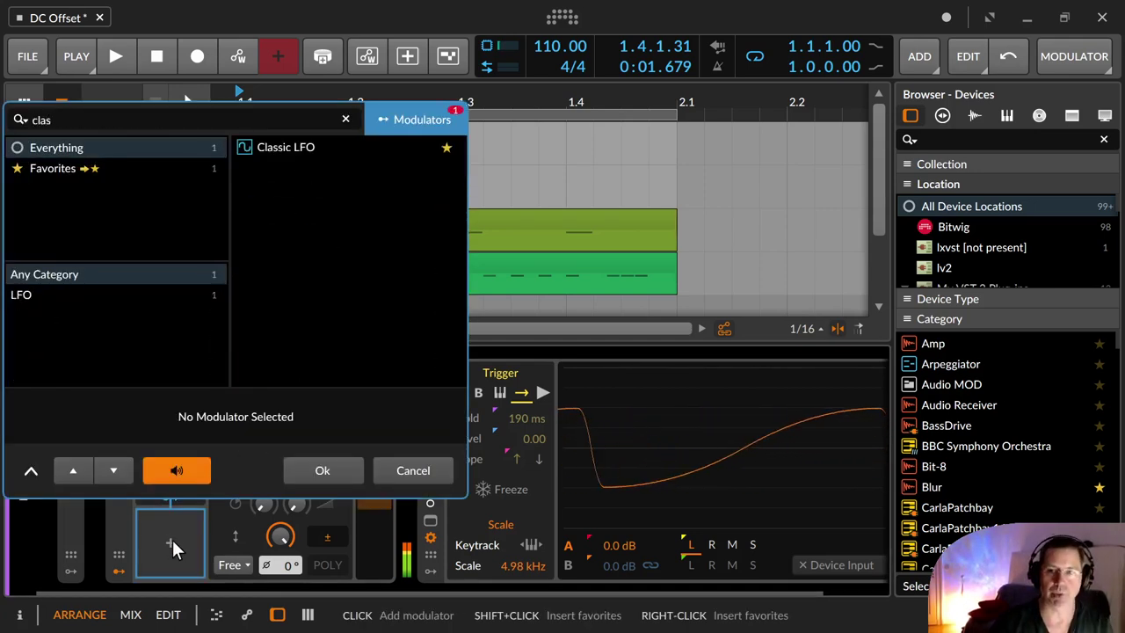
pyautogui.press('Down')
pyautogui.press('Return')
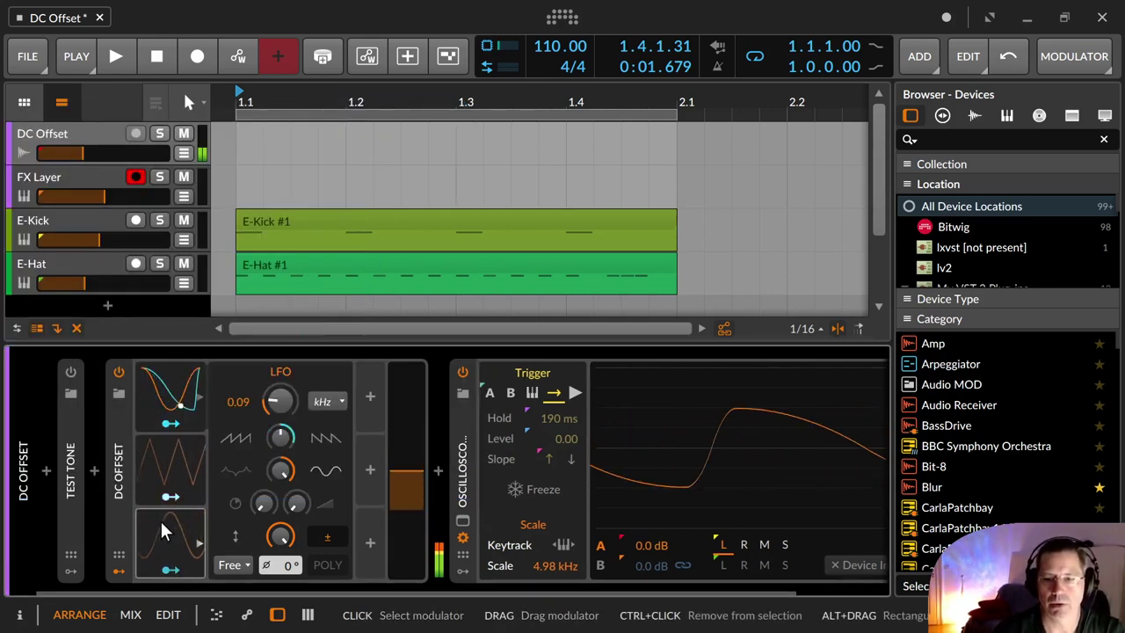
pyautogui.click(159, 521)
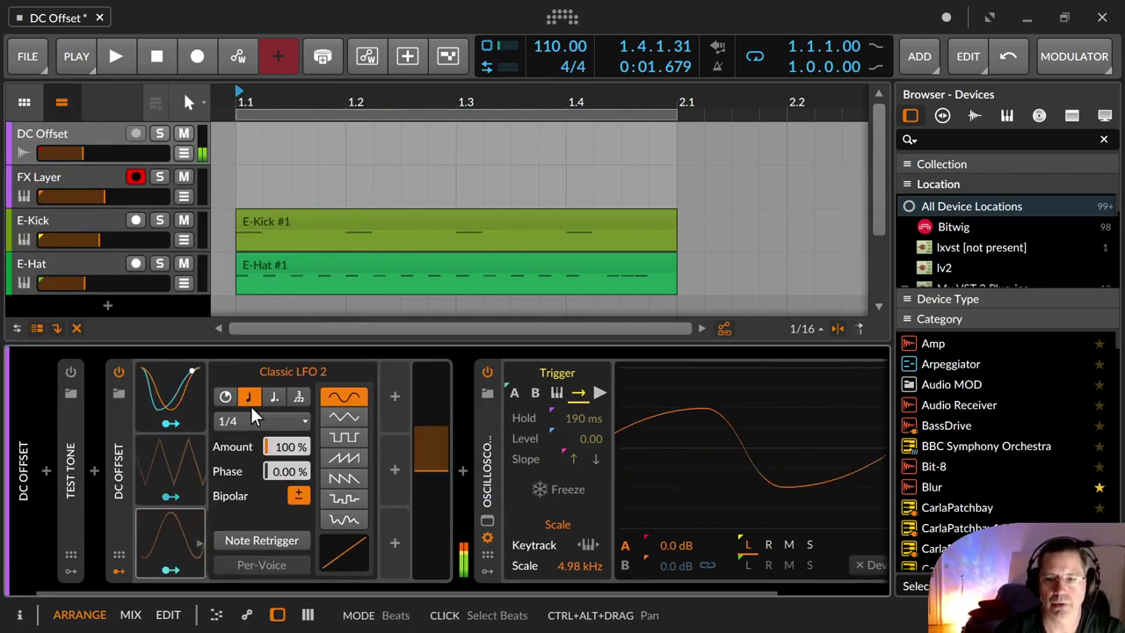
pyautogui.click(281, 422)
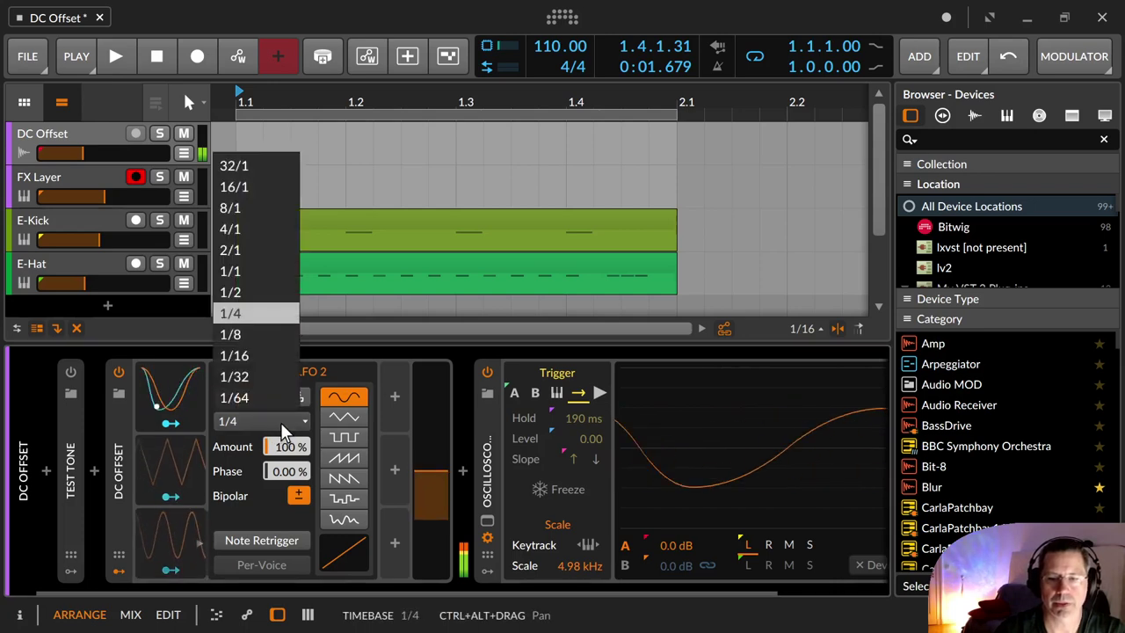
pyautogui.click(254, 292)
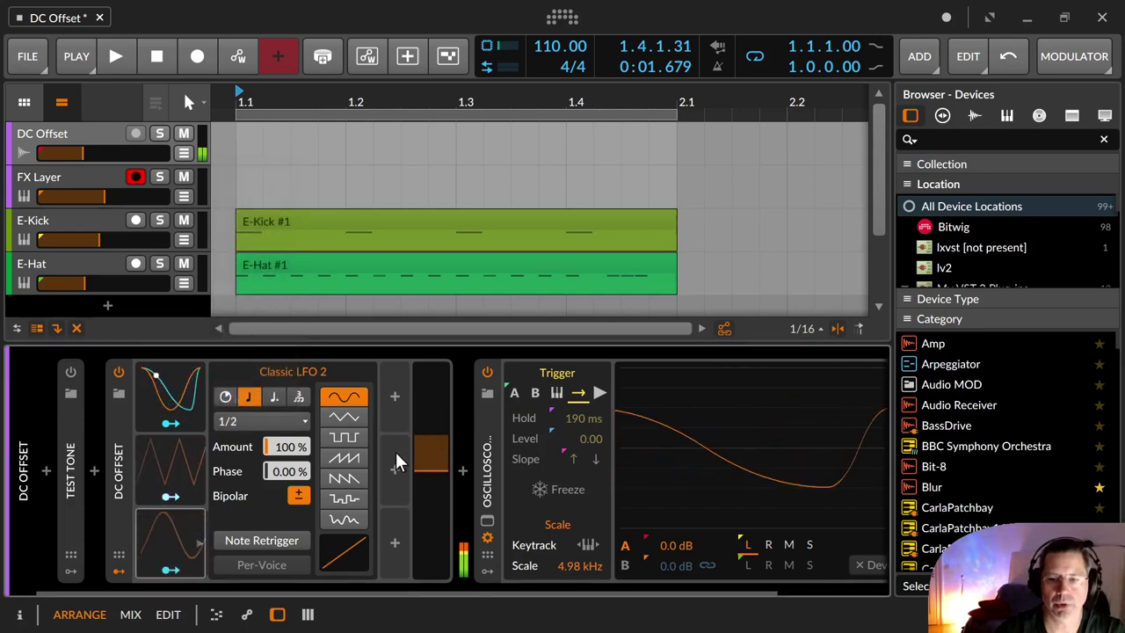
pyautogui.click(347, 457)
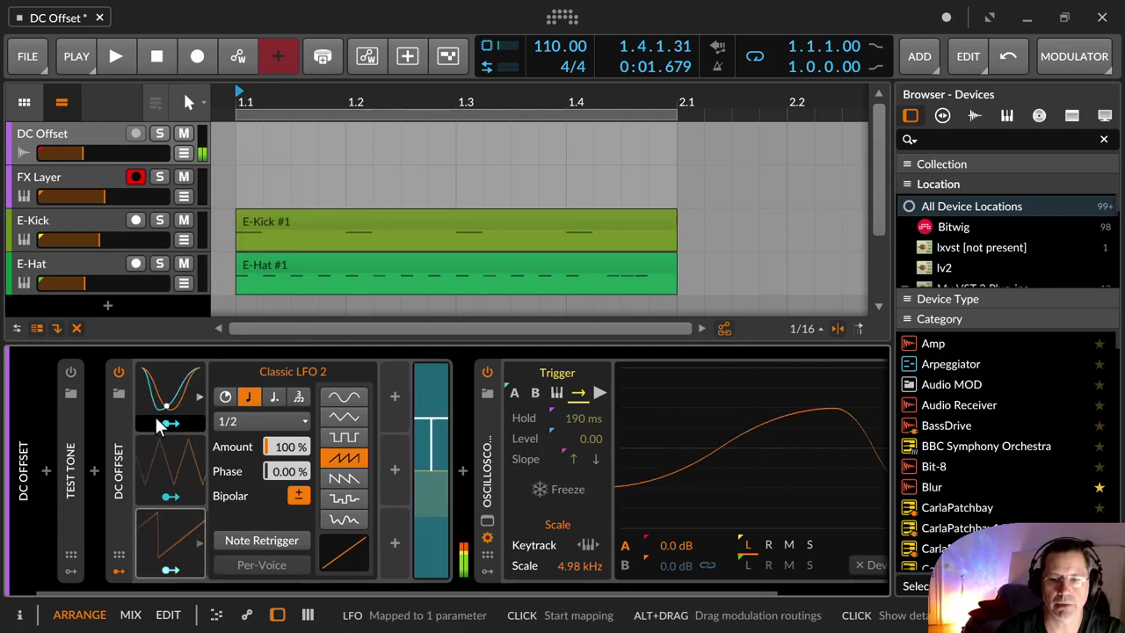
# Step: Map Classic LFO 2 to Classic LFO 1's Curve with a positive modulation amount
pyautogui.click(171, 570)
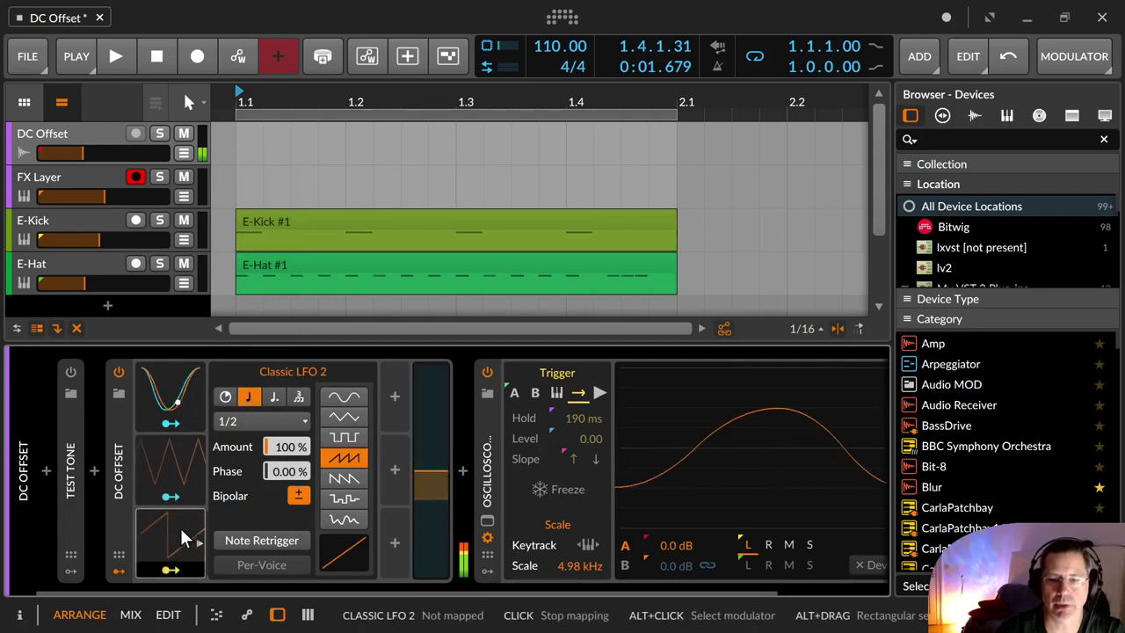
pyautogui.click(176, 403)
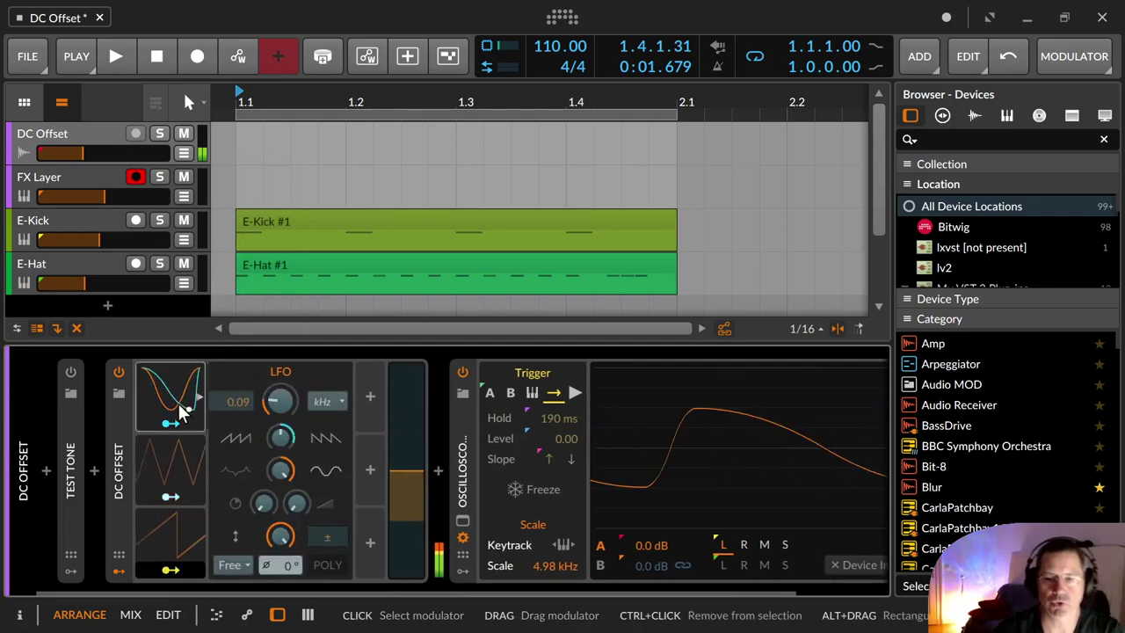
pyautogui.moveTo(279, 468); pyautogui.dragTo(279, 533)
pyautogui.click(180, 468)
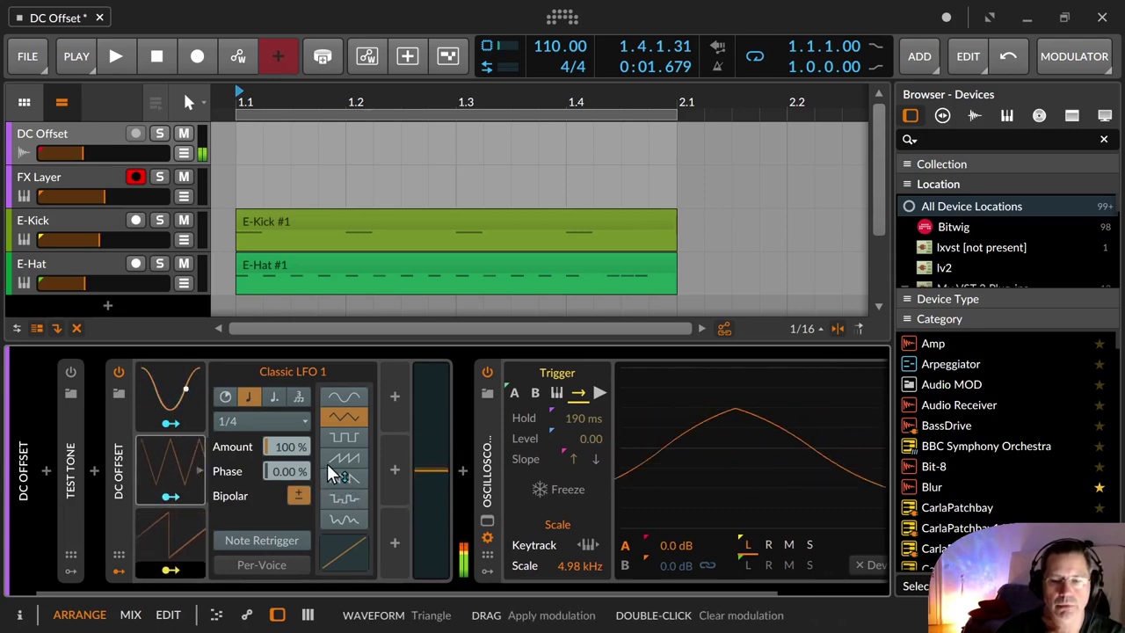
pyautogui.moveTo(330, 557); pyautogui.dragTo(330, 527)
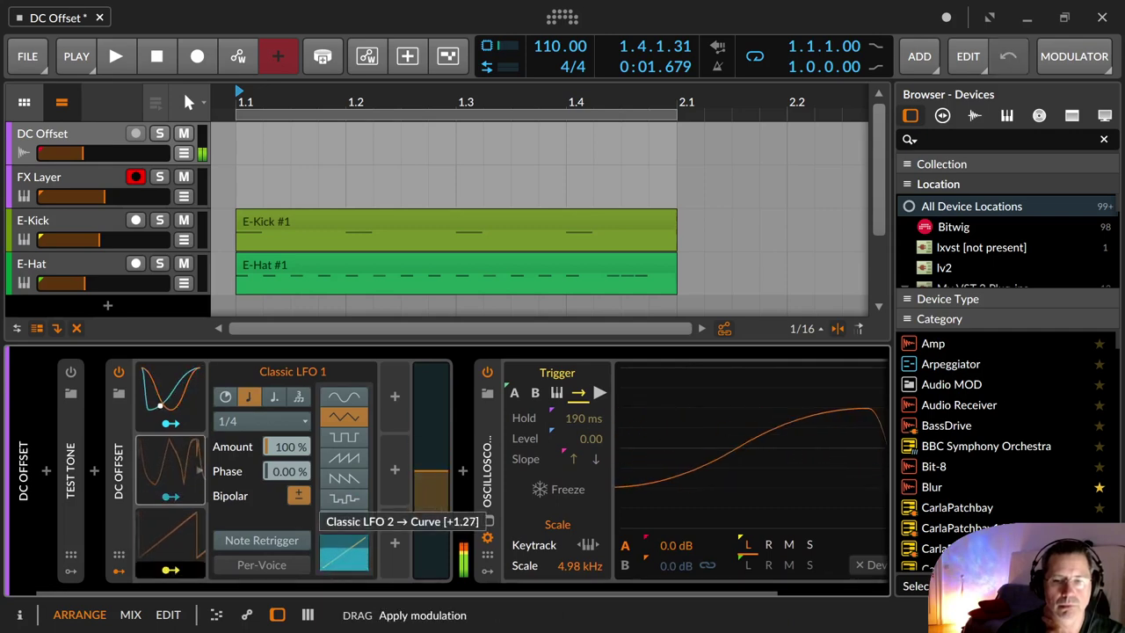
pyautogui.moveTo(330, 509); pyautogui.dragTo(331, 506)
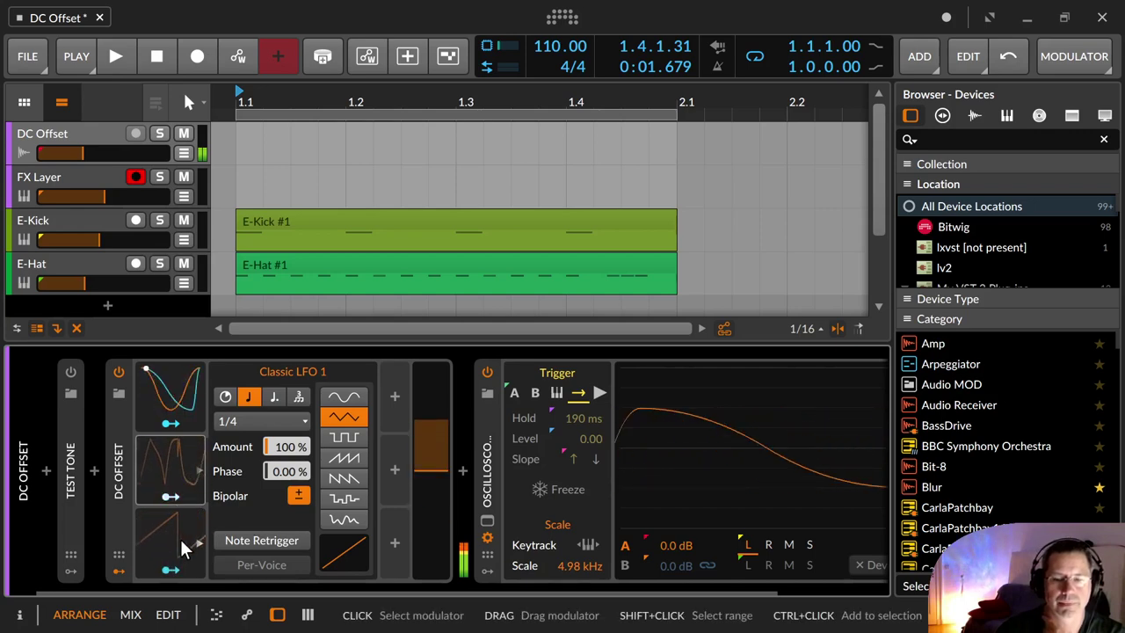
# Step: Try a 1/8 timebase on Classic LFO 1 and return it to 1/4
pyautogui.click(258, 421)
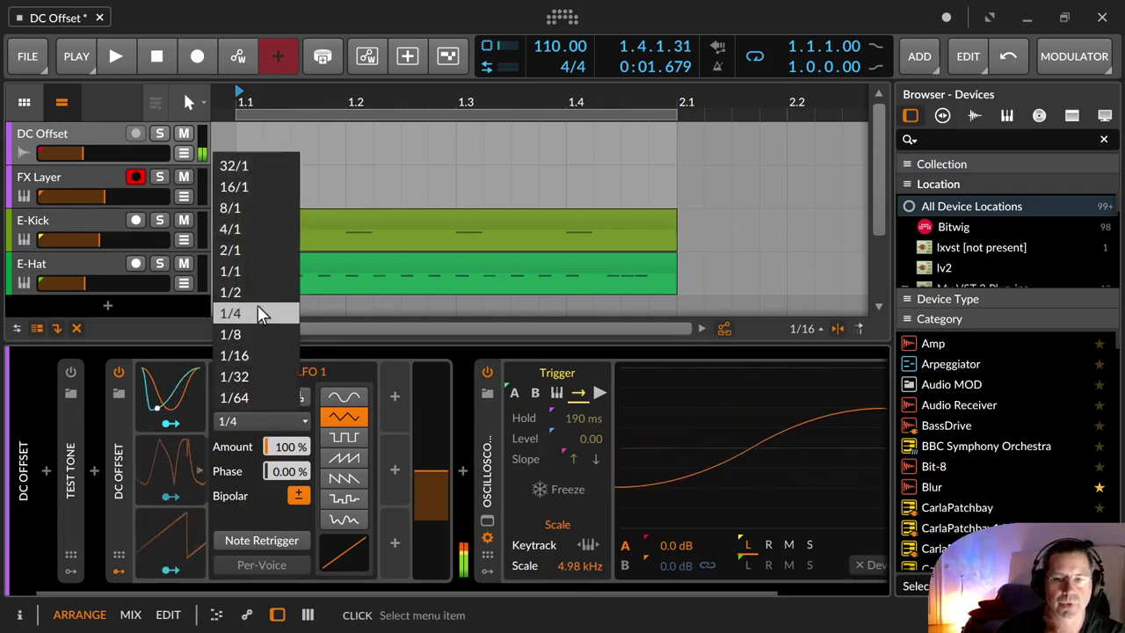
pyautogui.click(250, 334)
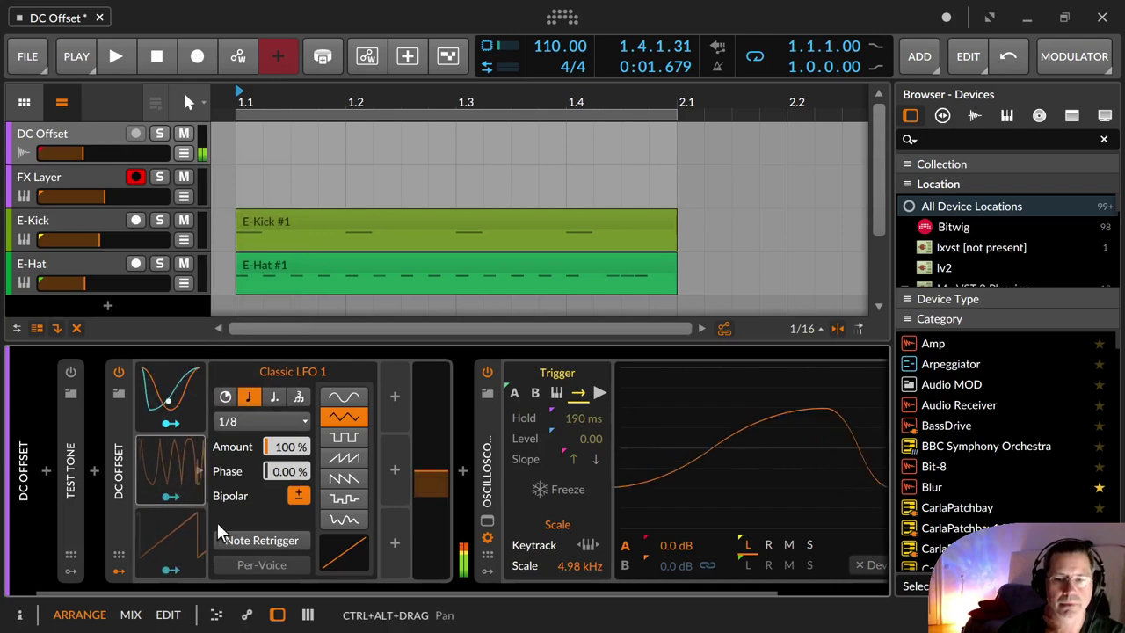
pyautogui.click(255, 418)
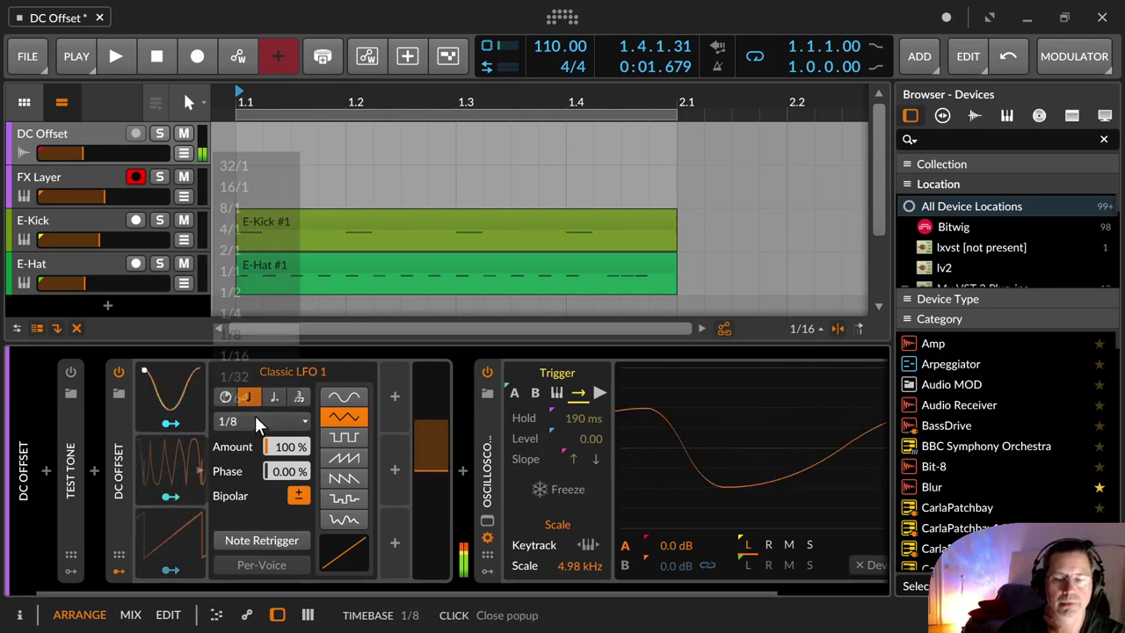
pyautogui.click(248, 313)
# Step: Set Classic LFO 2's timebase to 1/4 and switch its beat sync to triplets
pyautogui.click(163, 542)
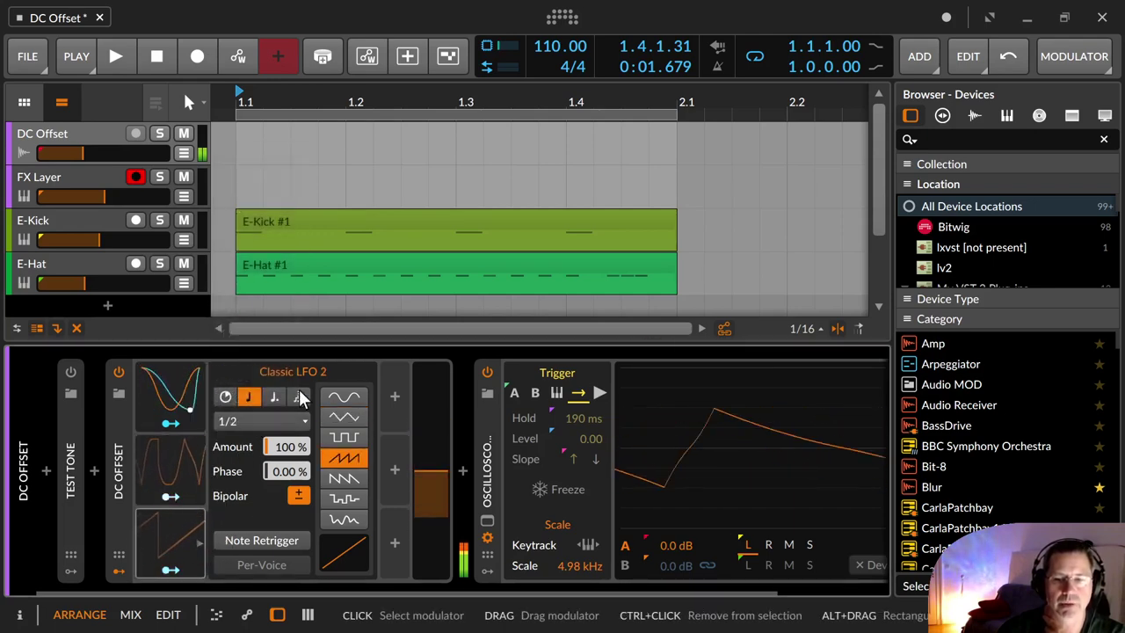
pyautogui.click(259, 421)
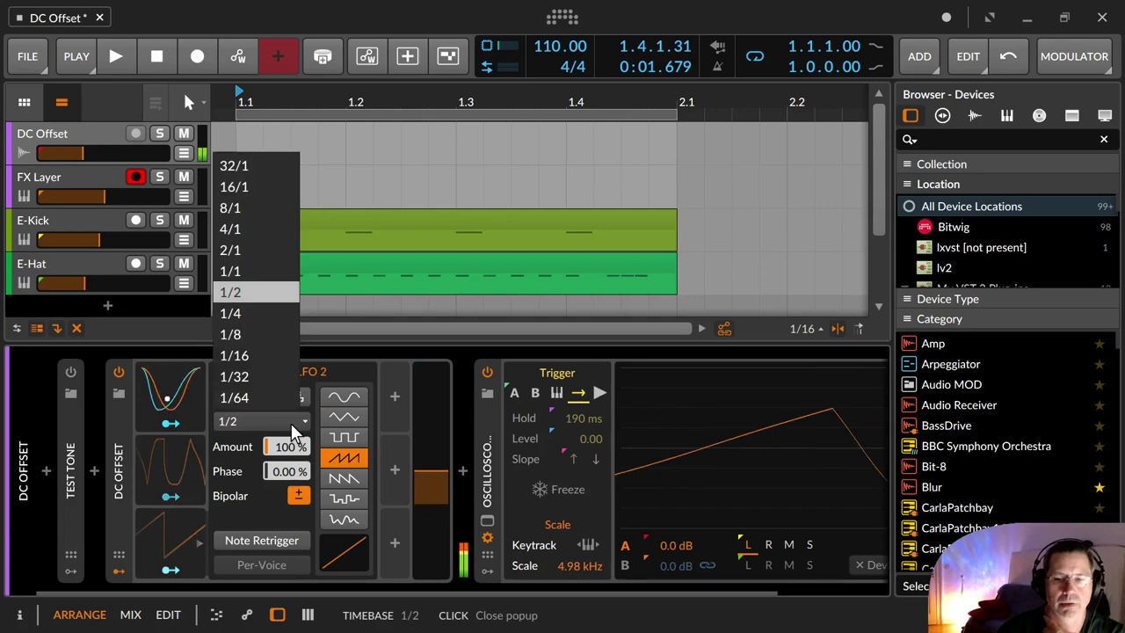
pyautogui.click(287, 311)
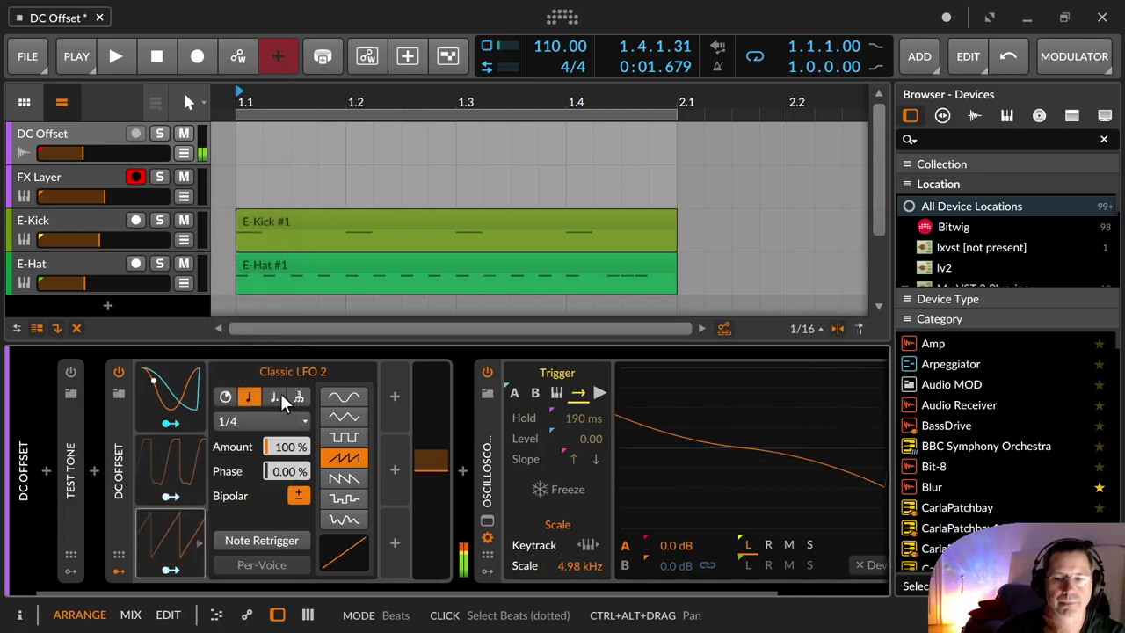
pyautogui.click(297, 397)
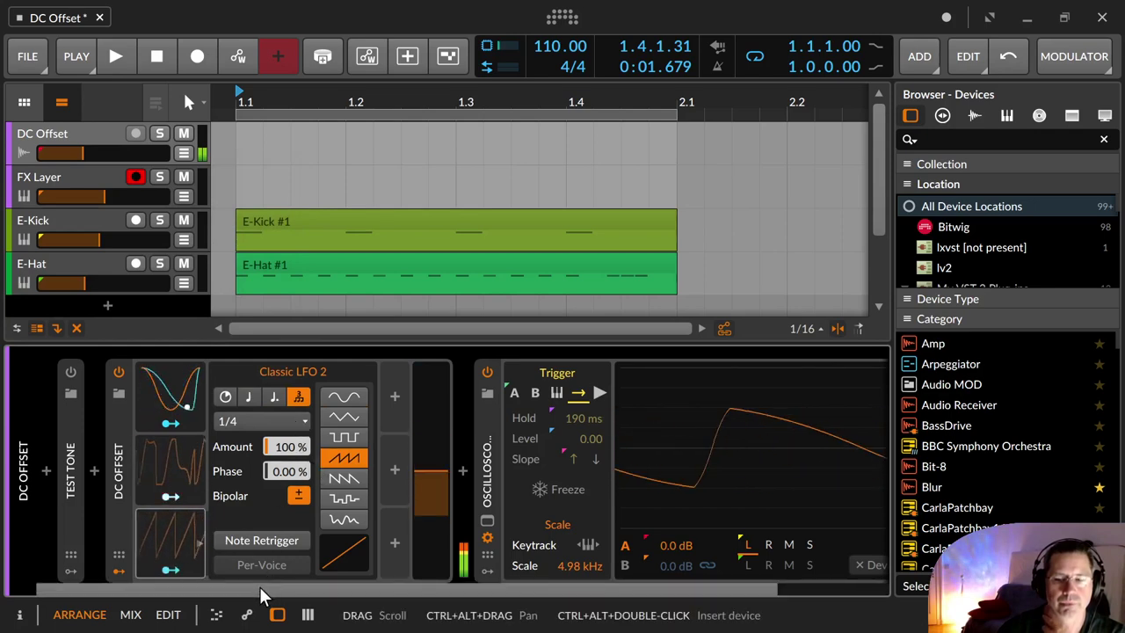
# Step: Insert a Reverb device after the Oscilloscope at the end of the device chain
pyautogui.moveTo(259, 586); pyautogui.dragTo(691, 585)
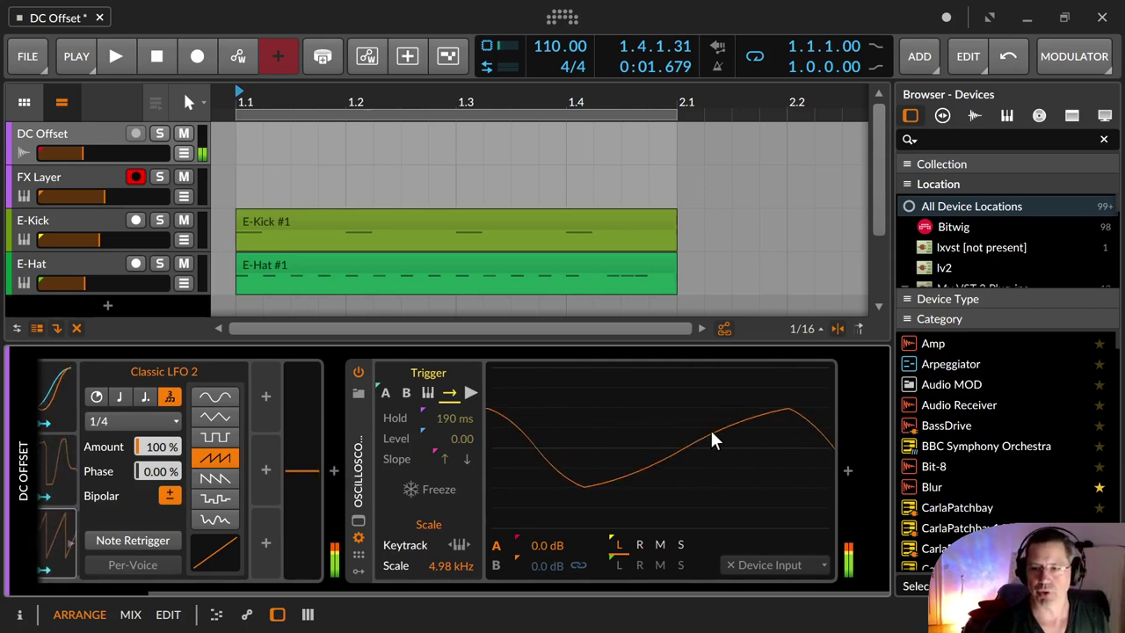
pyautogui.click(851, 471)
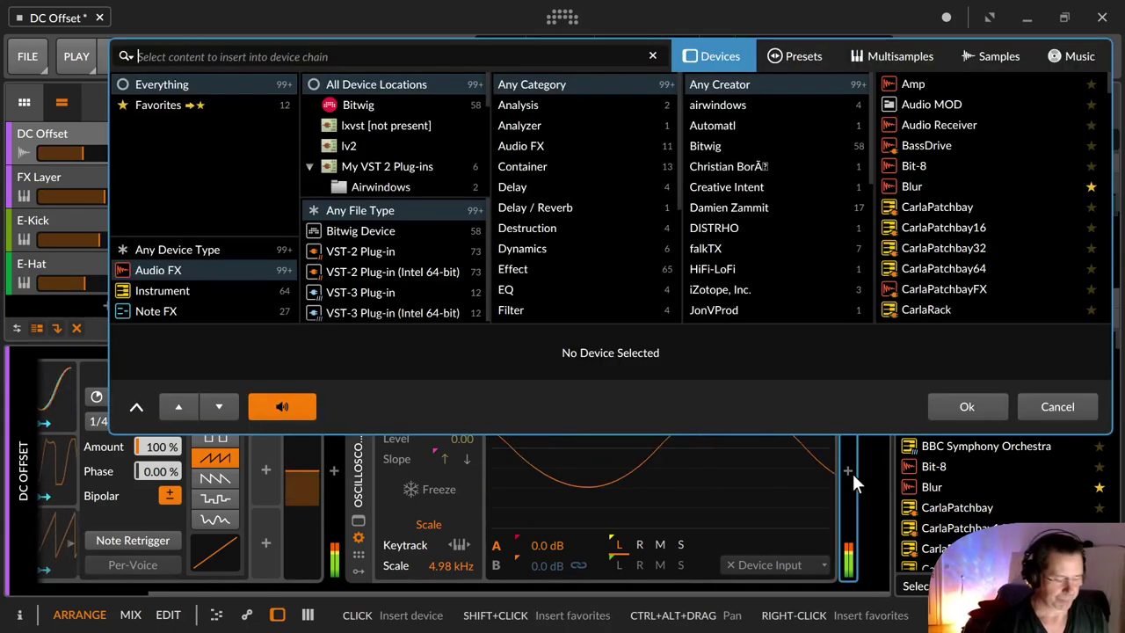
pyautogui.write('rever')
pyautogui.press('Down')
pyautogui.press('Return')
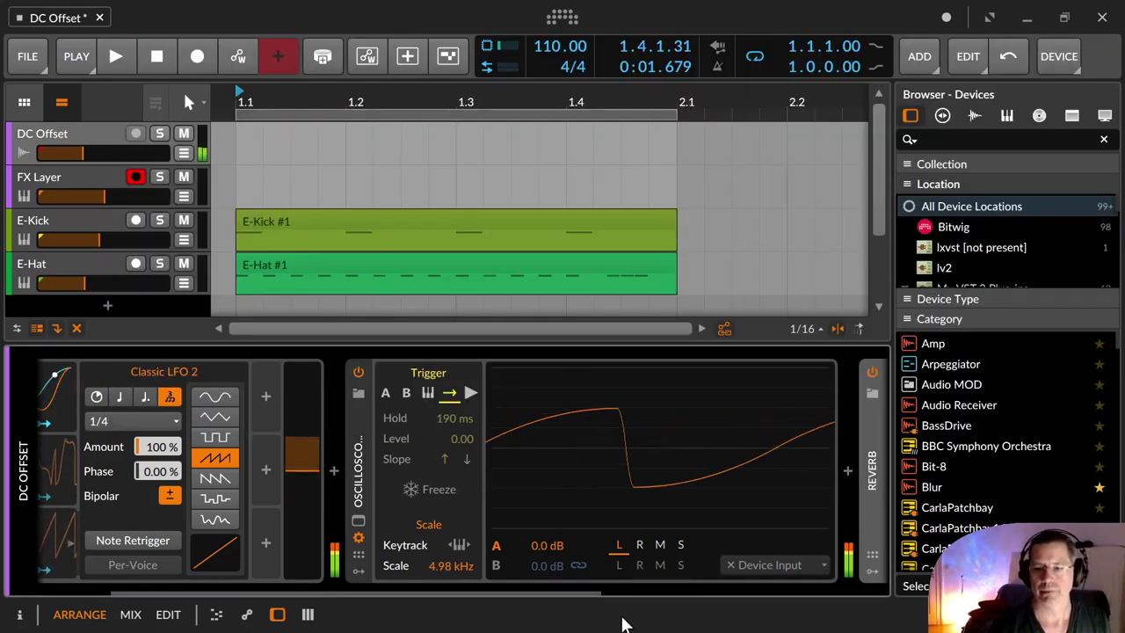
# Step: Add a Random modulator to the DC Offset device and map it to the DC parameter with a positive amount
pyautogui.moveTo(590, 596); pyautogui.dragTo(358, 598)
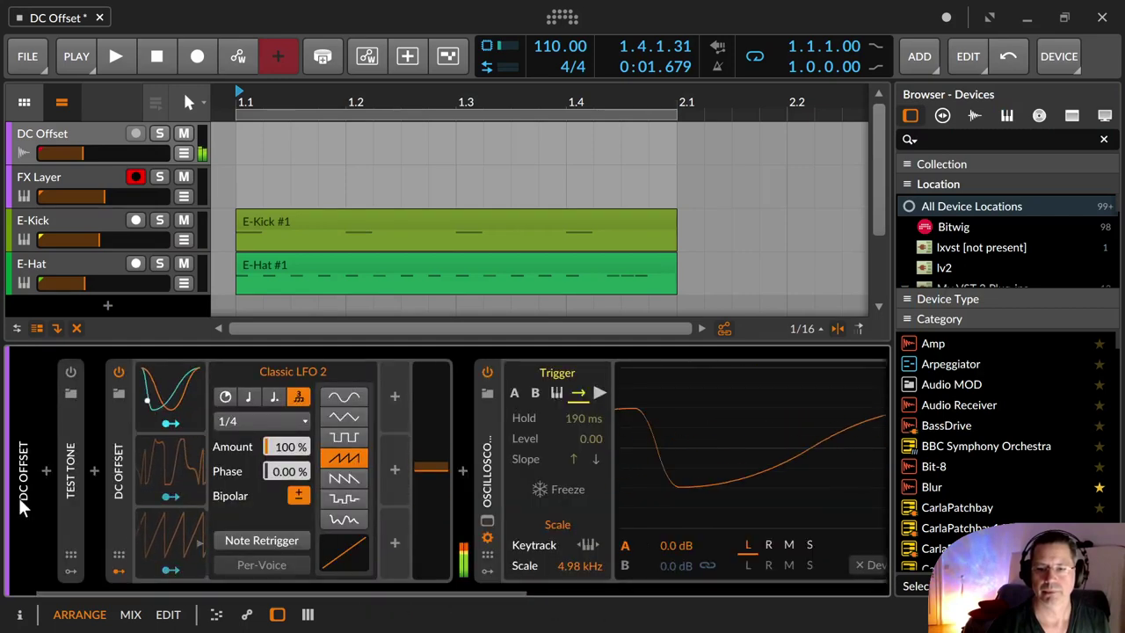
pyautogui.click(164, 524)
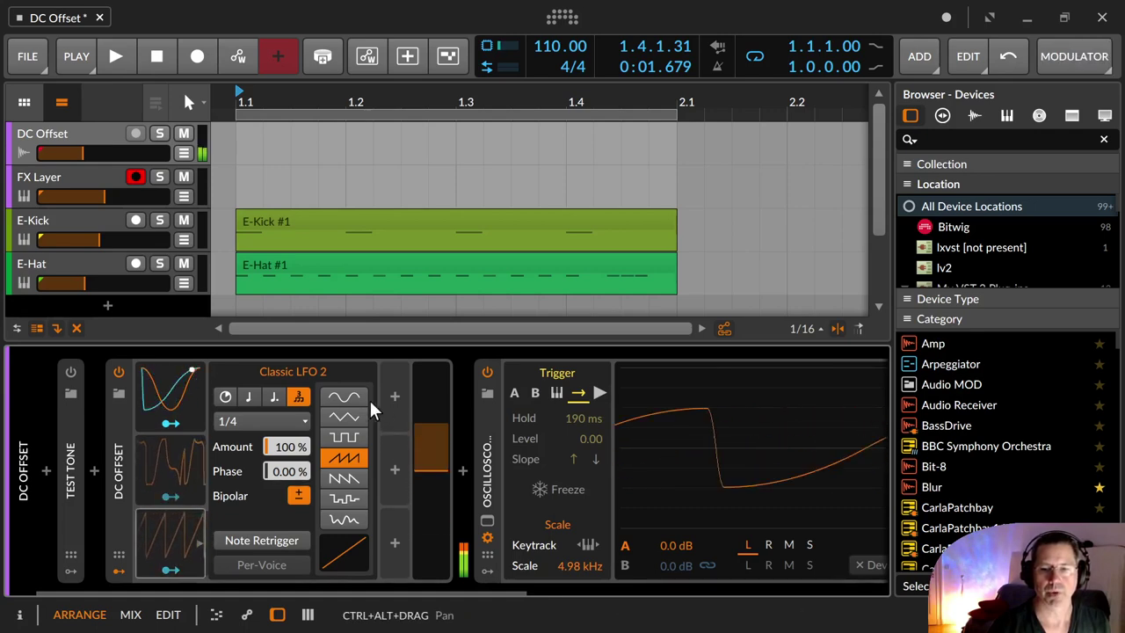
pyautogui.click(173, 470)
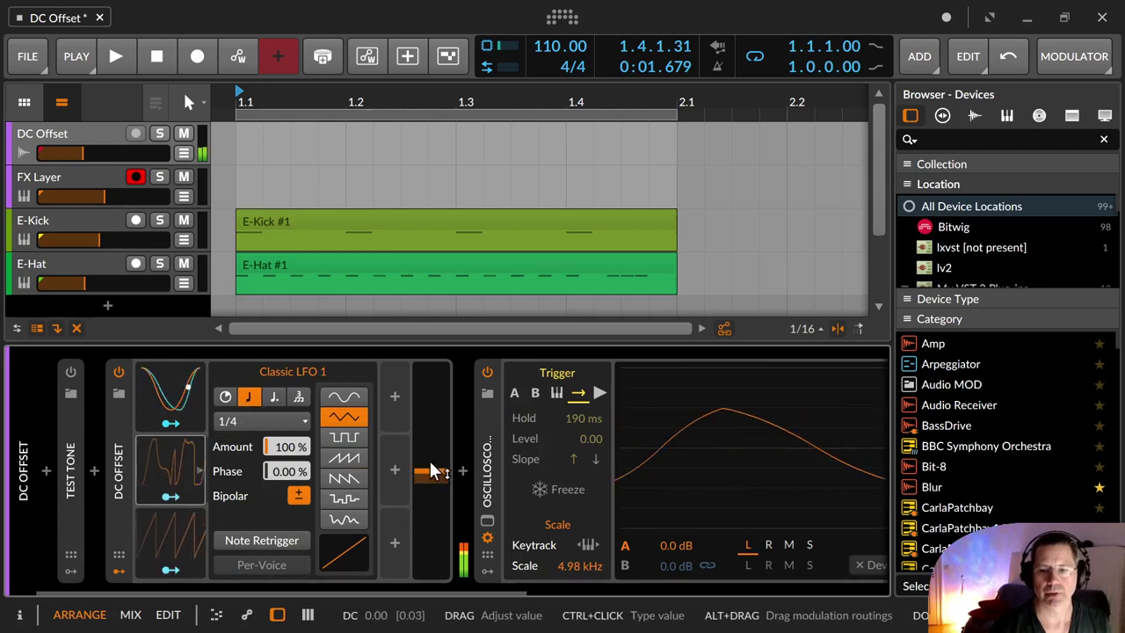
pyautogui.click(394, 396)
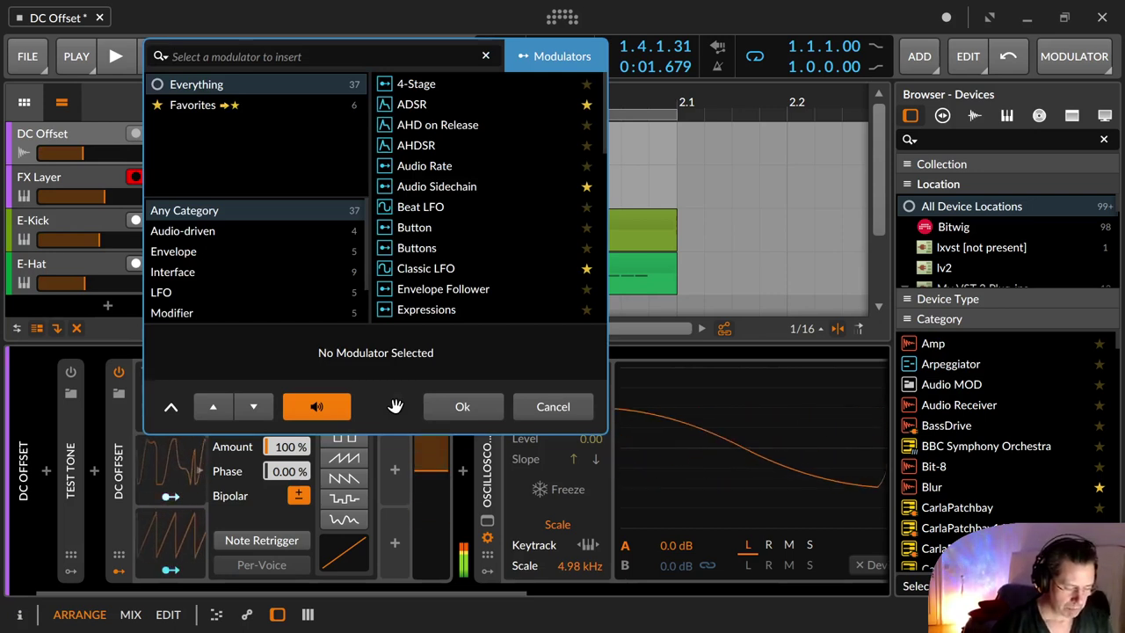
pyautogui.write('ran')
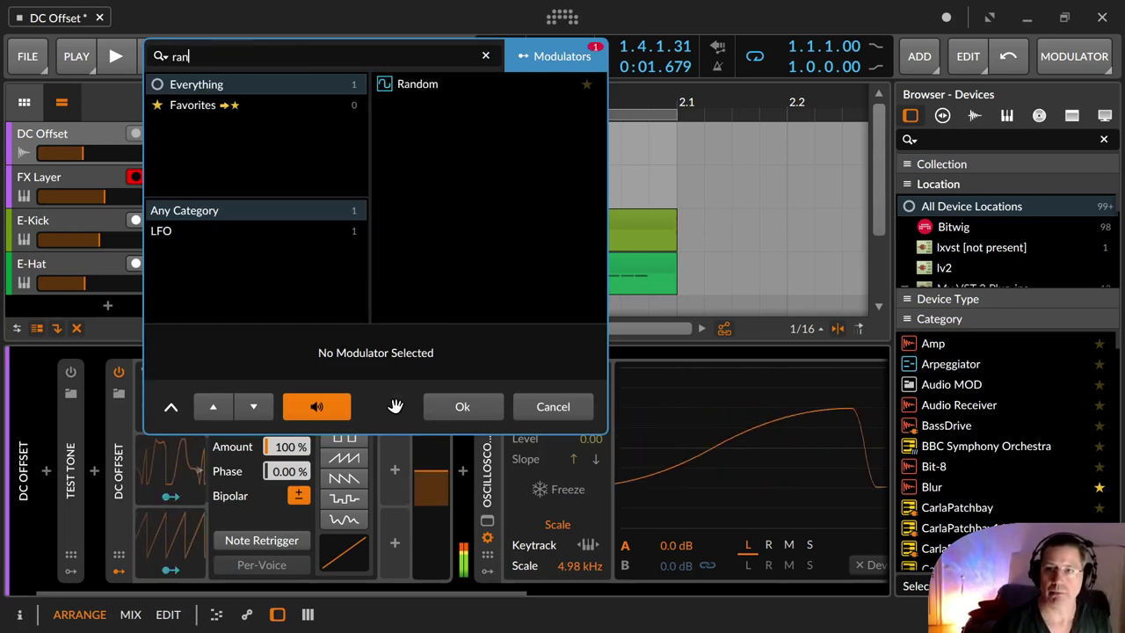
pyautogui.press('Down')
pyautogui.press('Return')
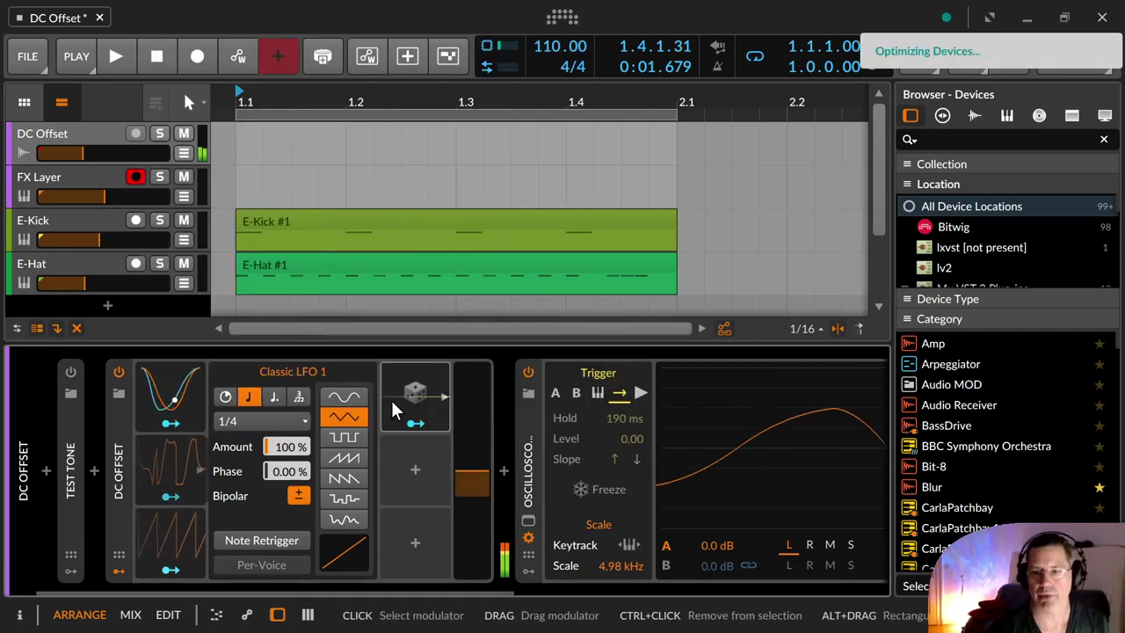
pyautogui.click(415, 423)
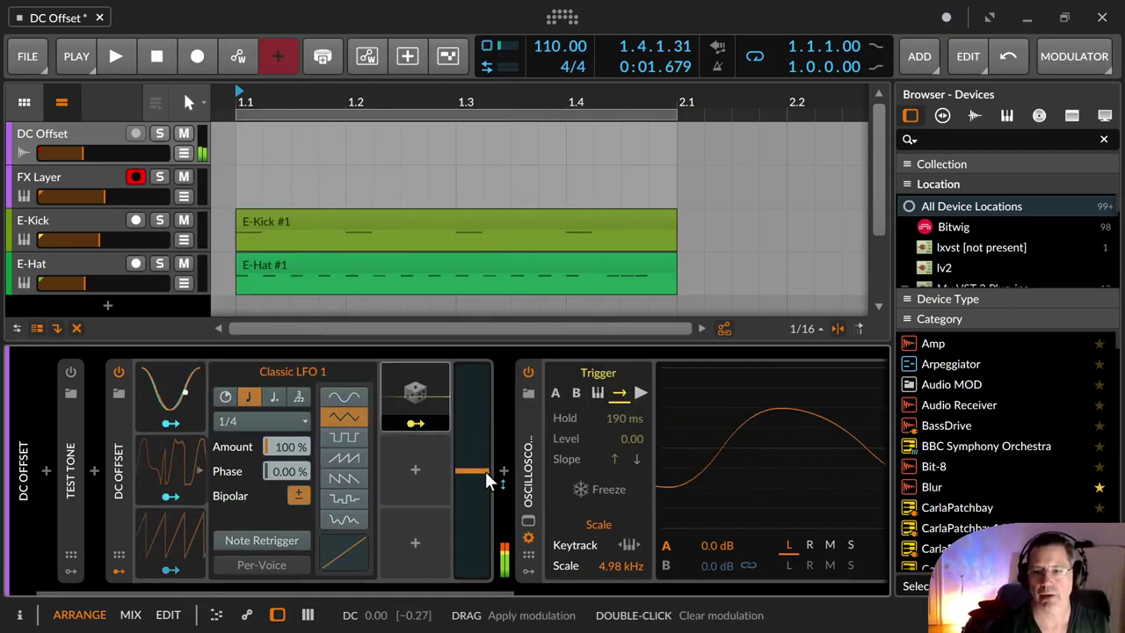
pyautogui.moveTo(471, 467); pyautogui.dragTo(472, 428)
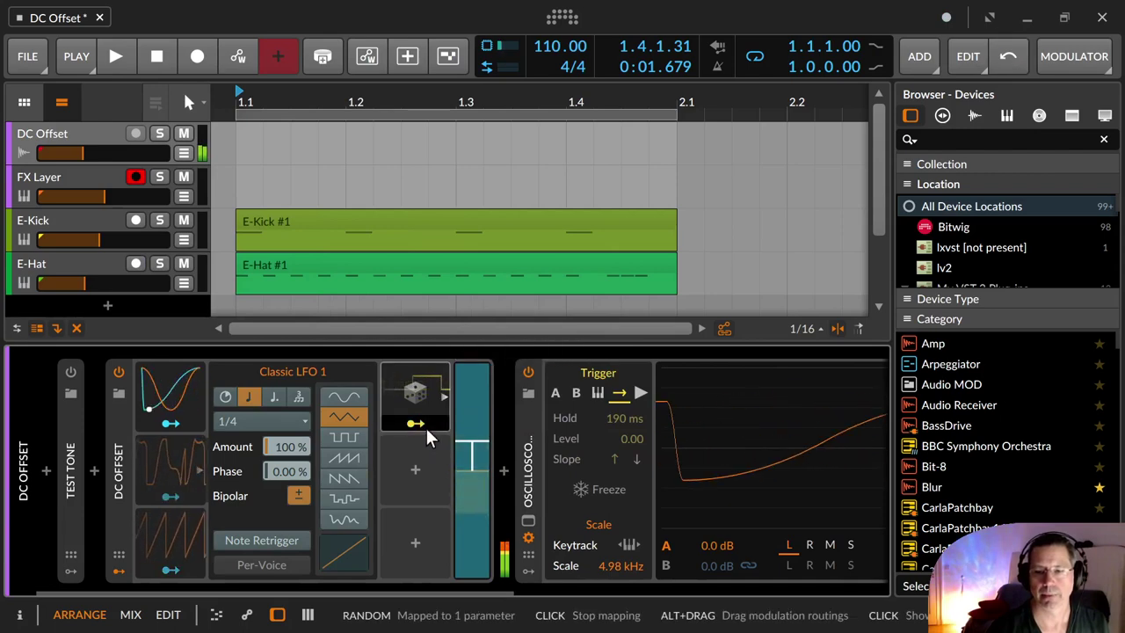
# Step: Set the Random modulator's timebase to 16th note and its rate to 0.29
pyautogui.click(413, 404)
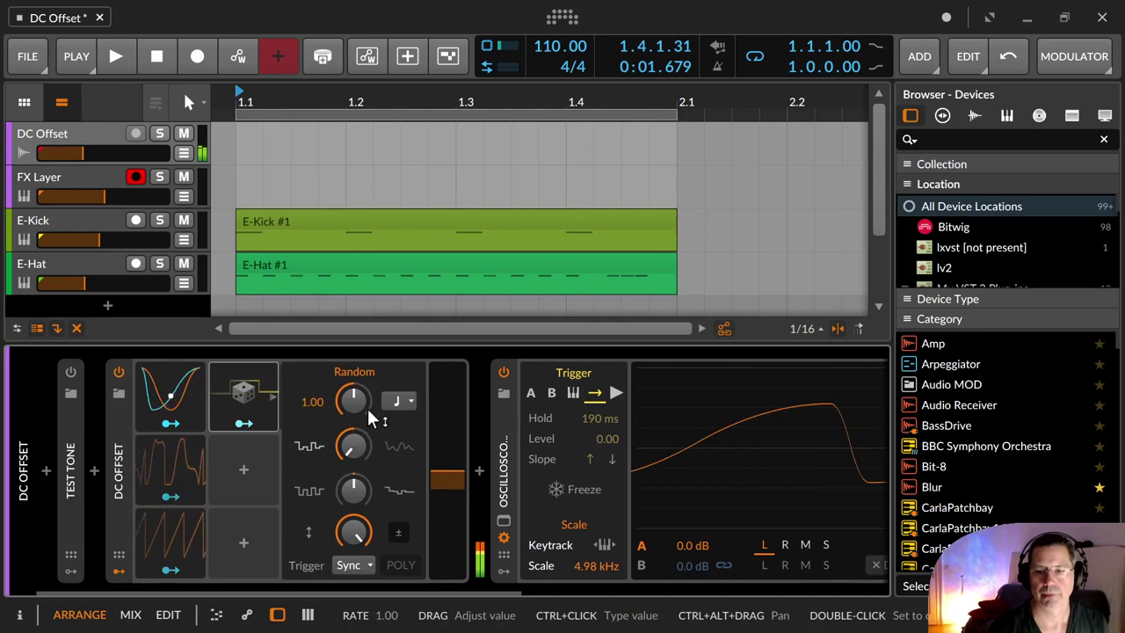
pyautogui.click(396, 401)
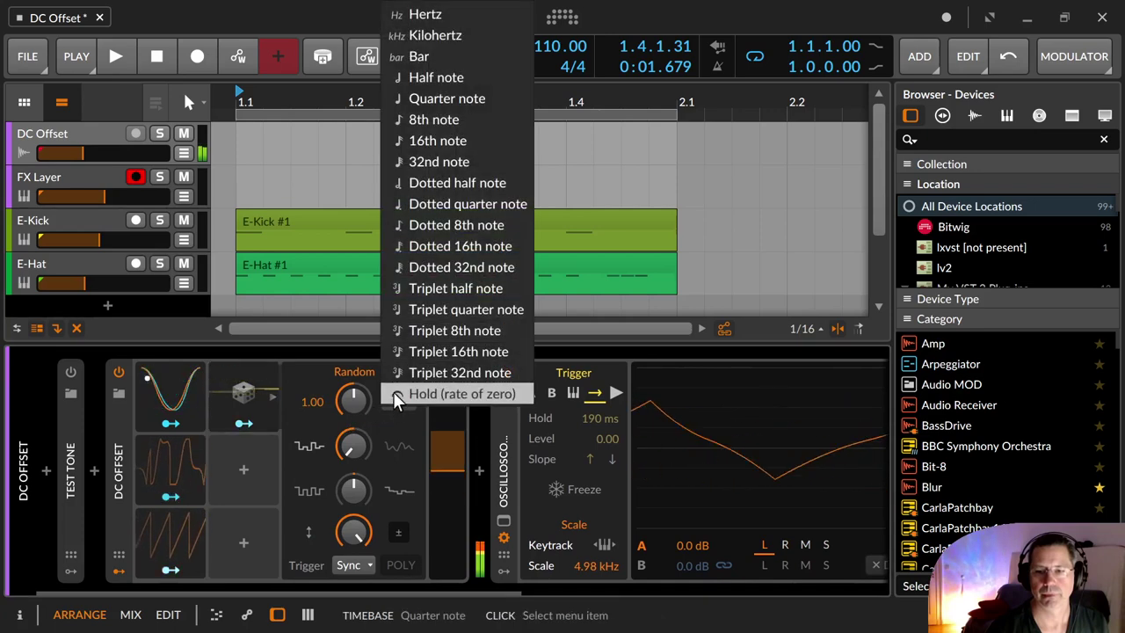
pyautogui.click(386, 142)
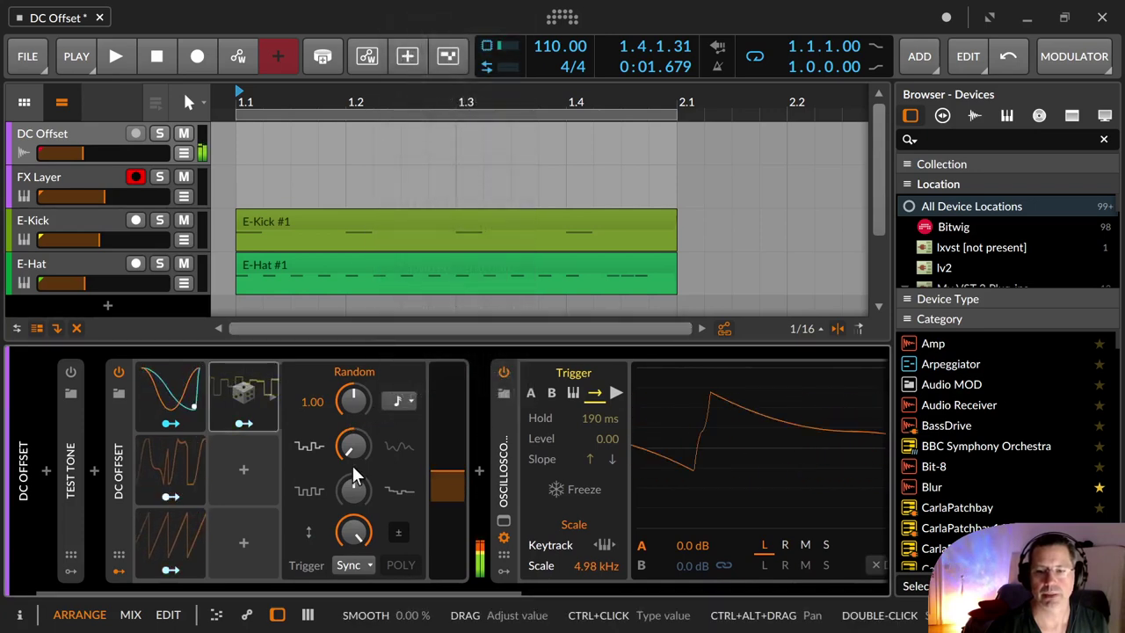
pyautogui.moveTo(354, 401); pyautogui.dragTo(354, 378)
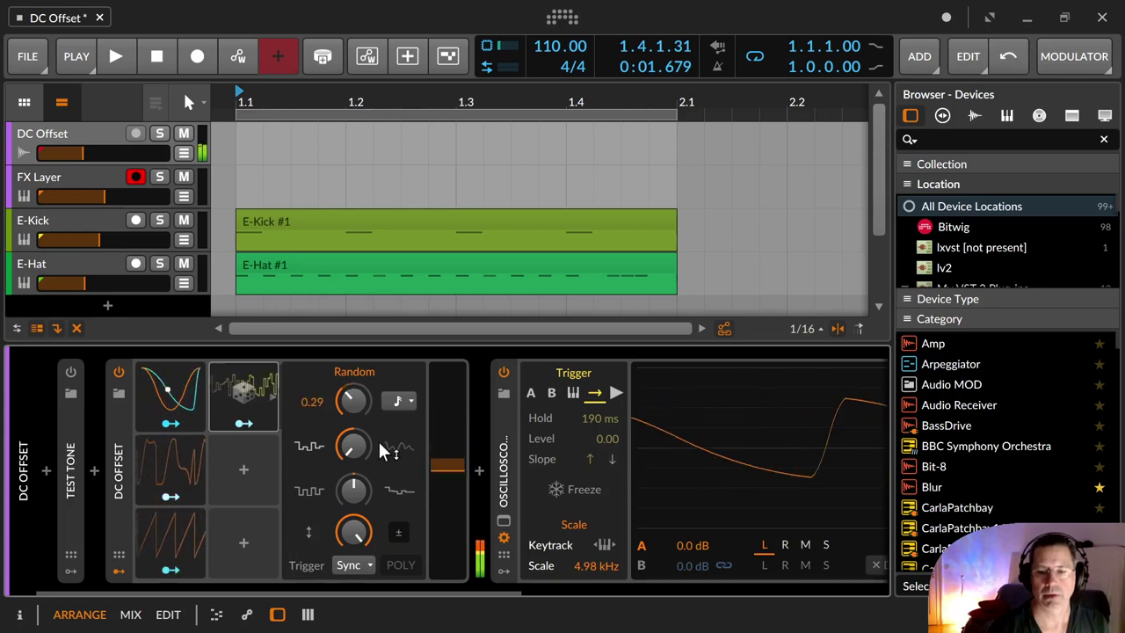
# Step: Raise the Random modulator's smoothing and set its trigger mode to Free
pyautogui.moveTo(352, 445)
pyautogui.mouseDown()
pyautogui.moveTo(353, 474)
pyautogui.moveTo(364, 432)
pyautogui.mouseUp()
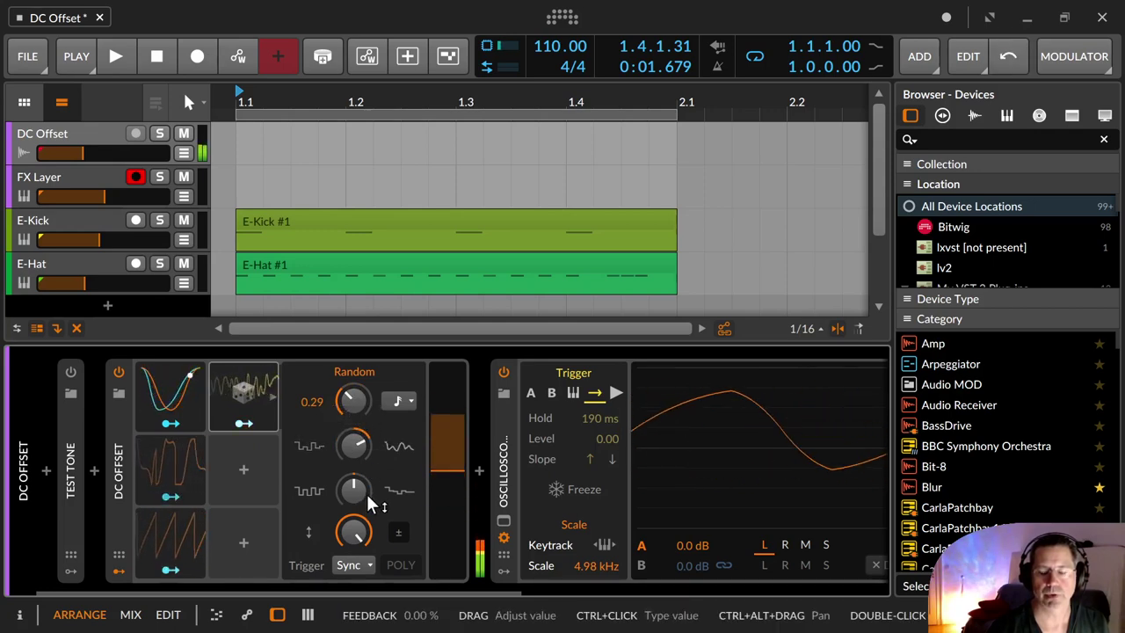
pyautogui.click(363, 565)
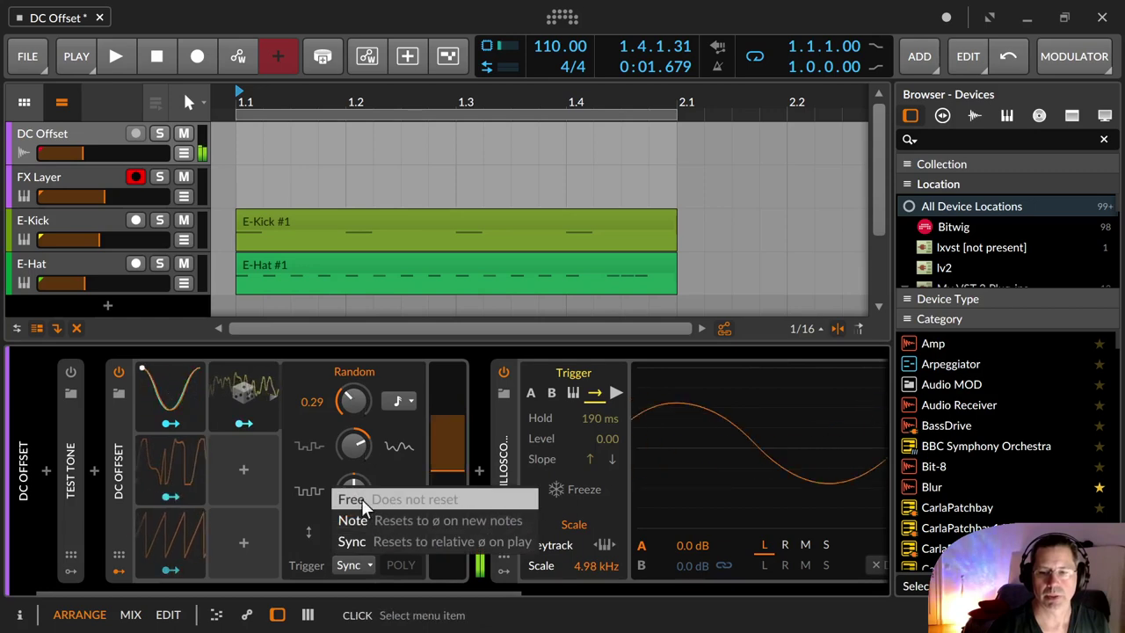
pyautogui.click(362, 499)
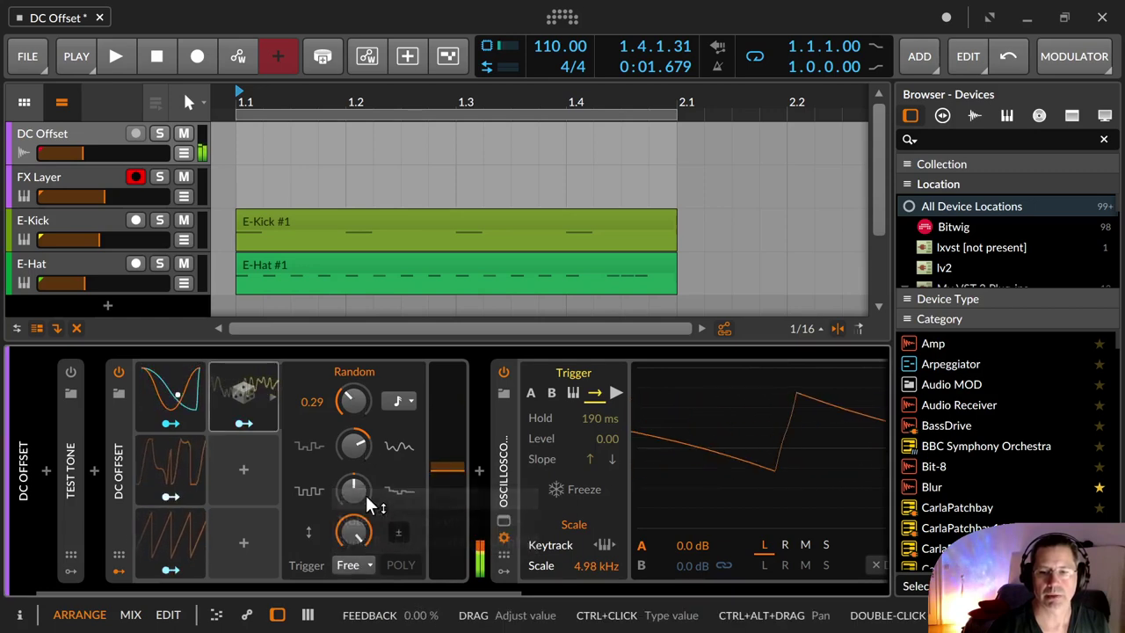
# Step: Add another Classic LFO modulator from the LFO category to the DC Offset device
pyautogui.click(250, 468)
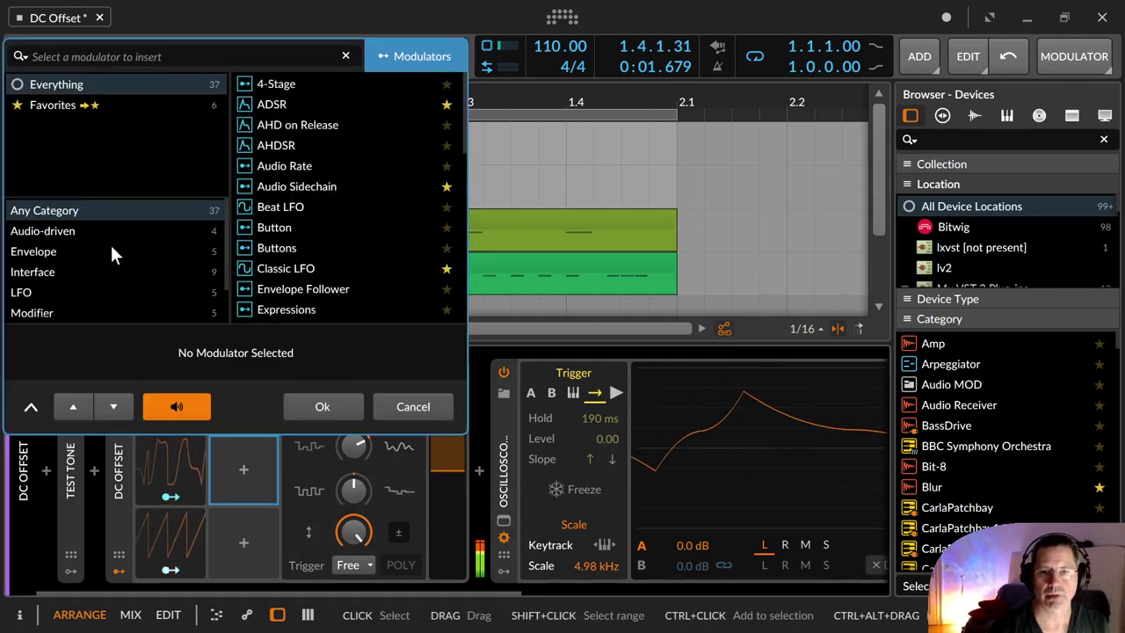
pyautogui.click(114, 288)
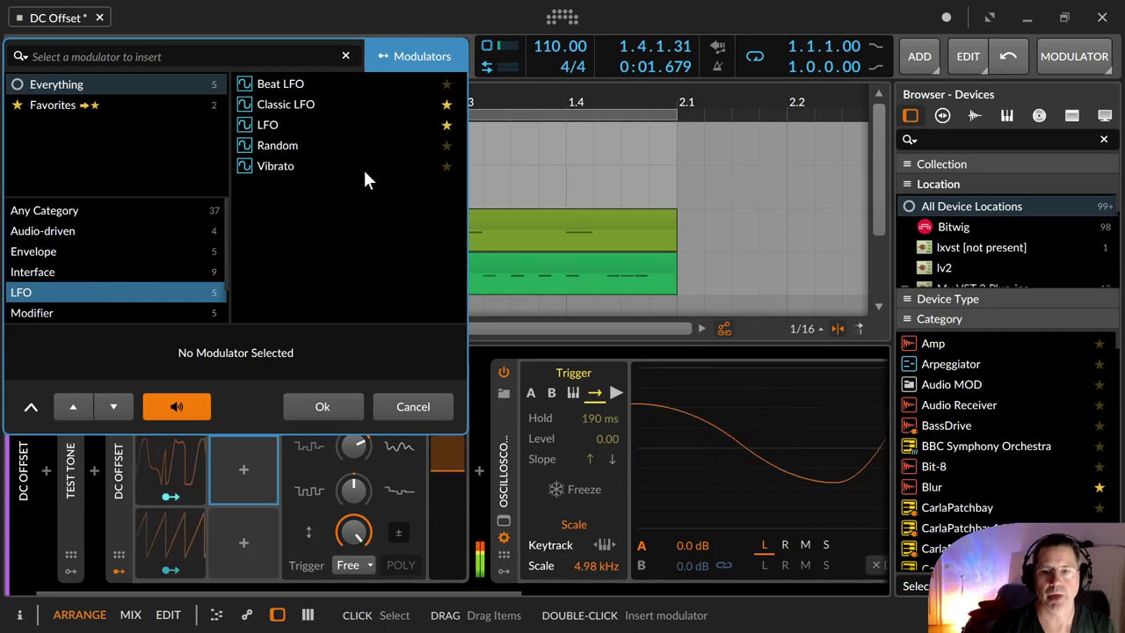
pyautogui.doubleClick(336, 102)
pyautogui.click(248, 459)
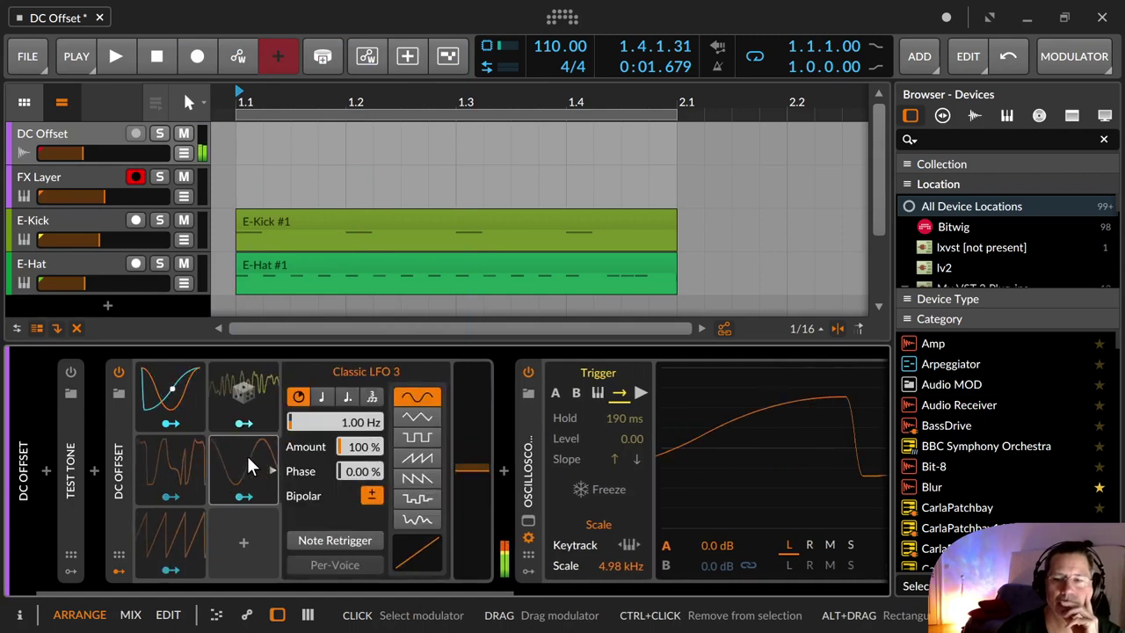
# Step: Switch Classic LFO 3's beat sync to triplets and set its timebase to 1/64
pyautogui.click(372, 398)
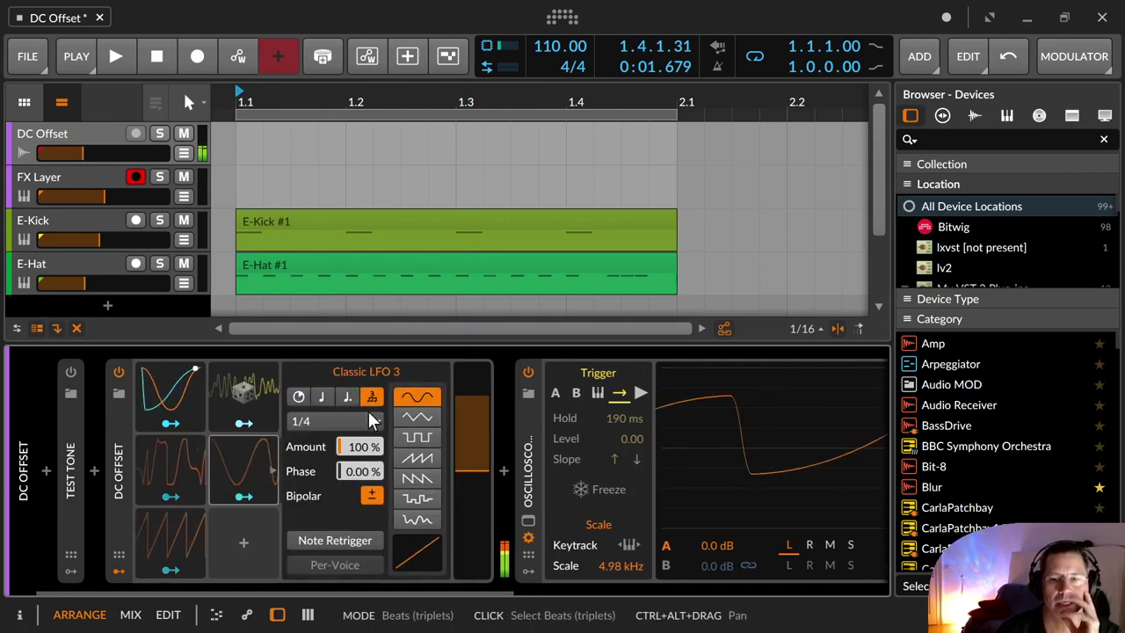
pyautogui.click(335, 414)
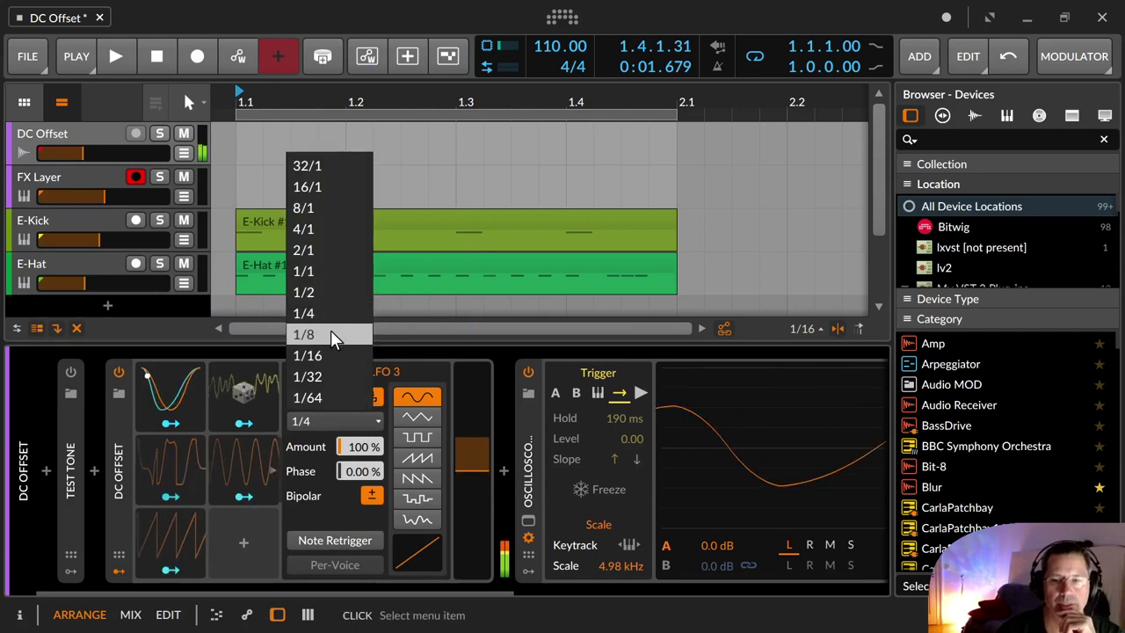
pyautogui.click(331, 395)
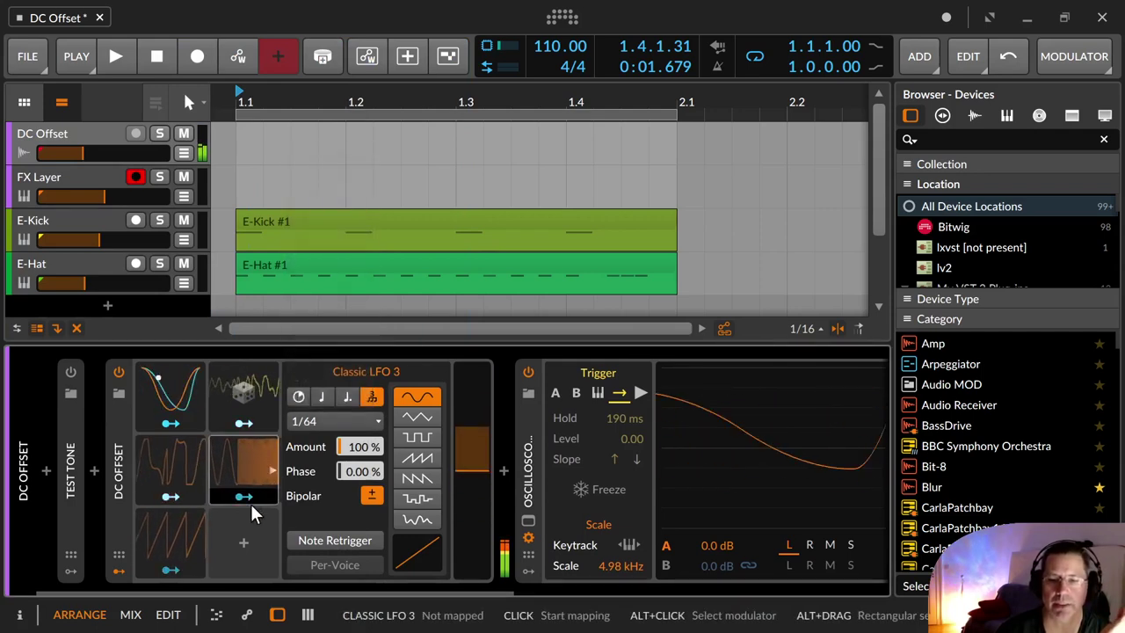
# Step: Map Classic LFO 3 to the DC parameter with a large positive amount, keeping it bipolar after trying unipolar
pyautogui.moveTo(472, 470); pyautogui.dragTo(471, 384)
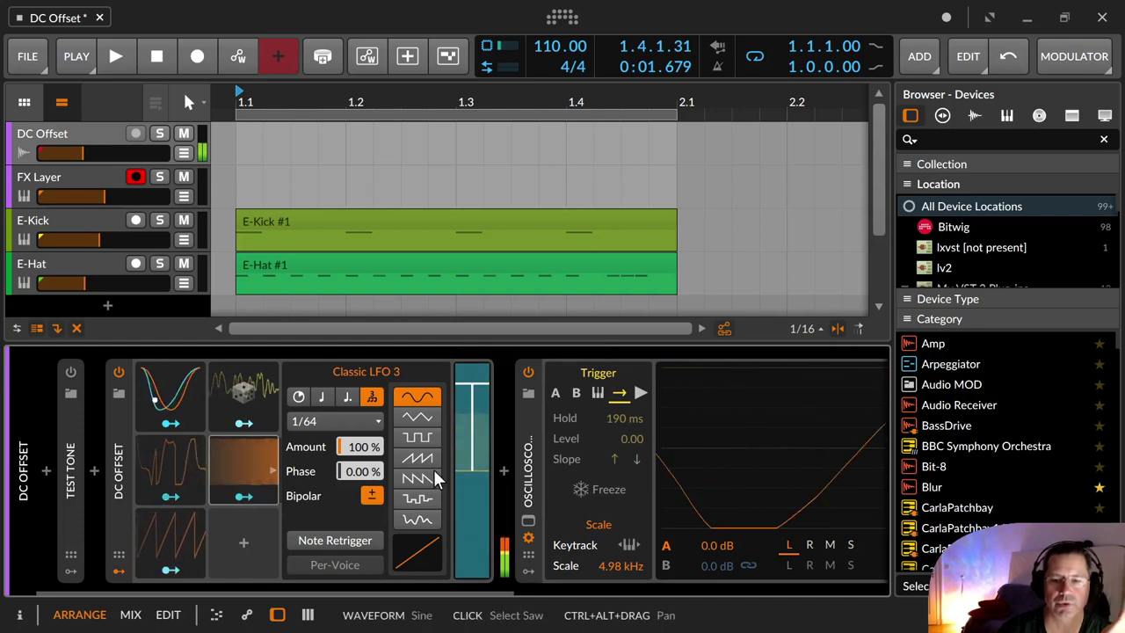
pyautogui.click(373, 495)
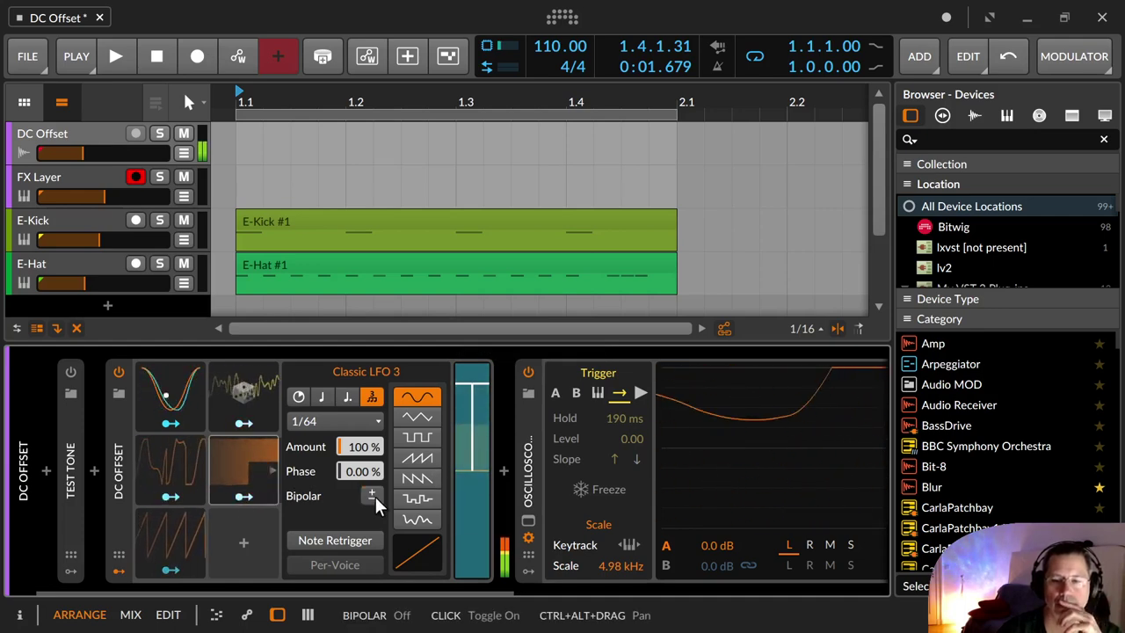
pyautogui.click(373, 496)
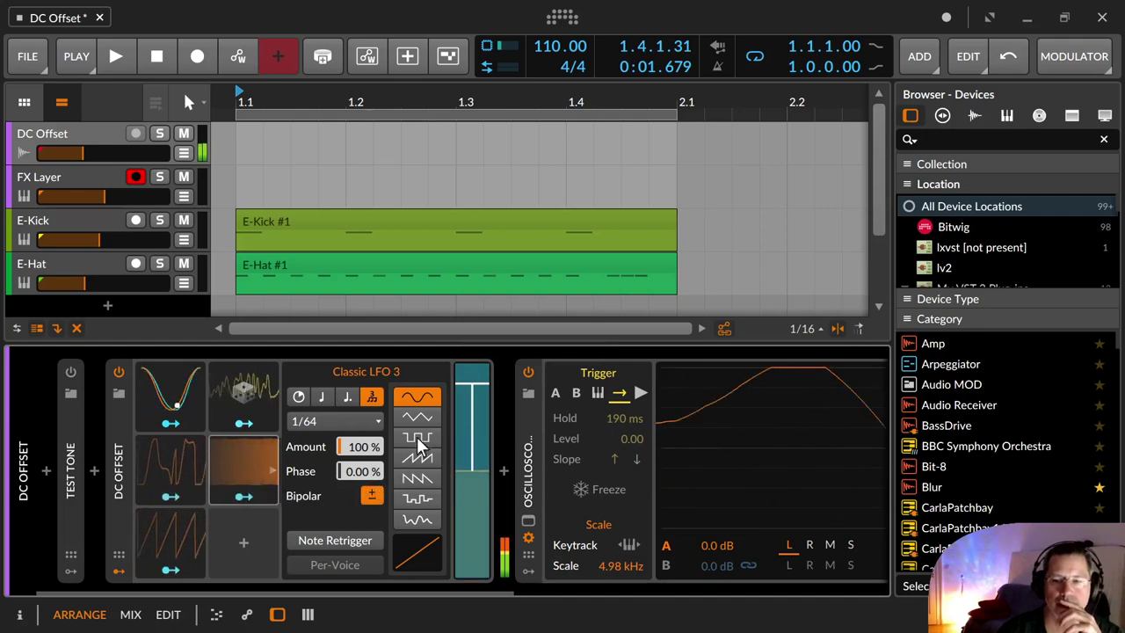
pyautogui.moveTo(463, 382)
pyautogui.mouseDown()
pyautogui.moveTo(463, 334)
pyautogui.moveTo(472, 445)
pyautogui.moveTo(472, 372)
pyautogui.mouseUp()
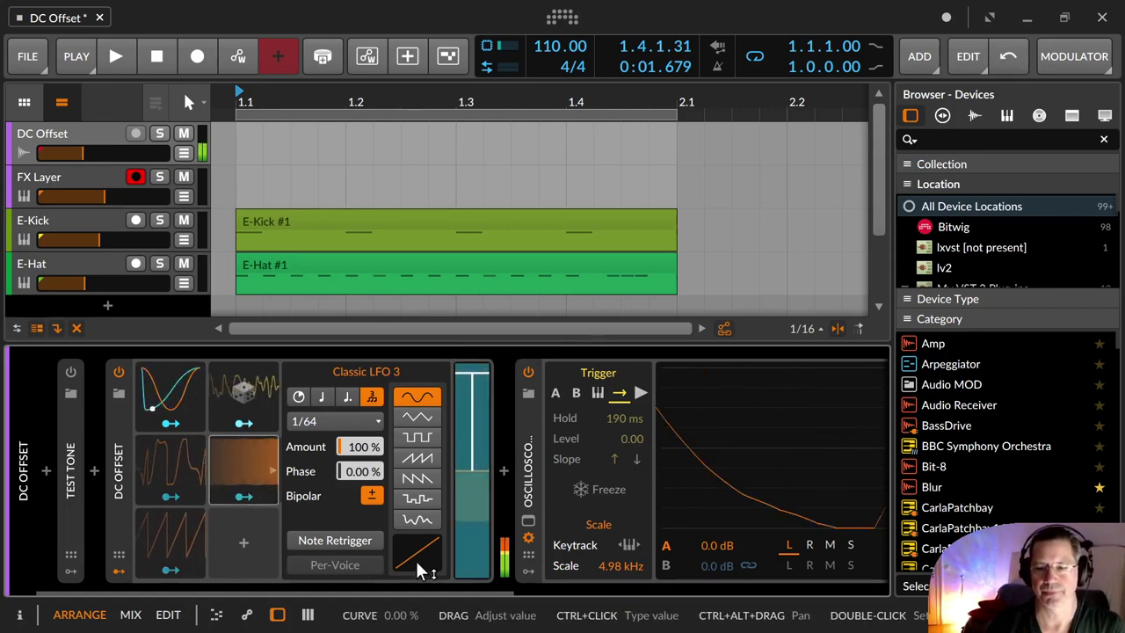
# Step: Bend Classic LFO 3's curve to a negative value
pyautogui.moveTo(415, 559); pyautogui.dragTo(416, 592)
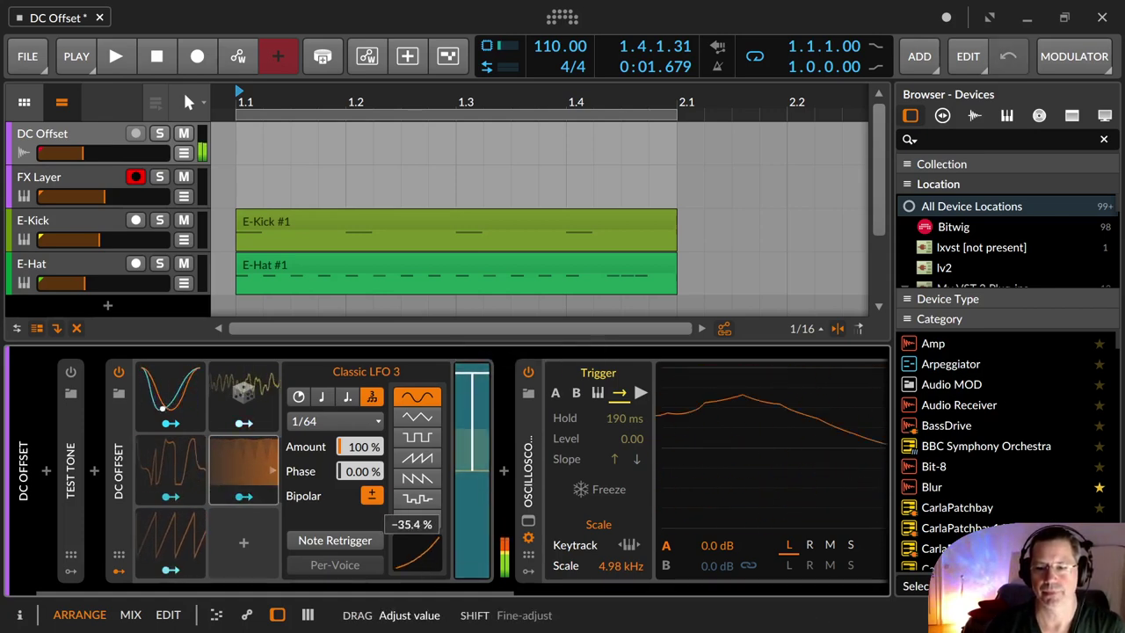
pyautogui.moveTo(417, 551); pyautogui.dragTo(417, 551)
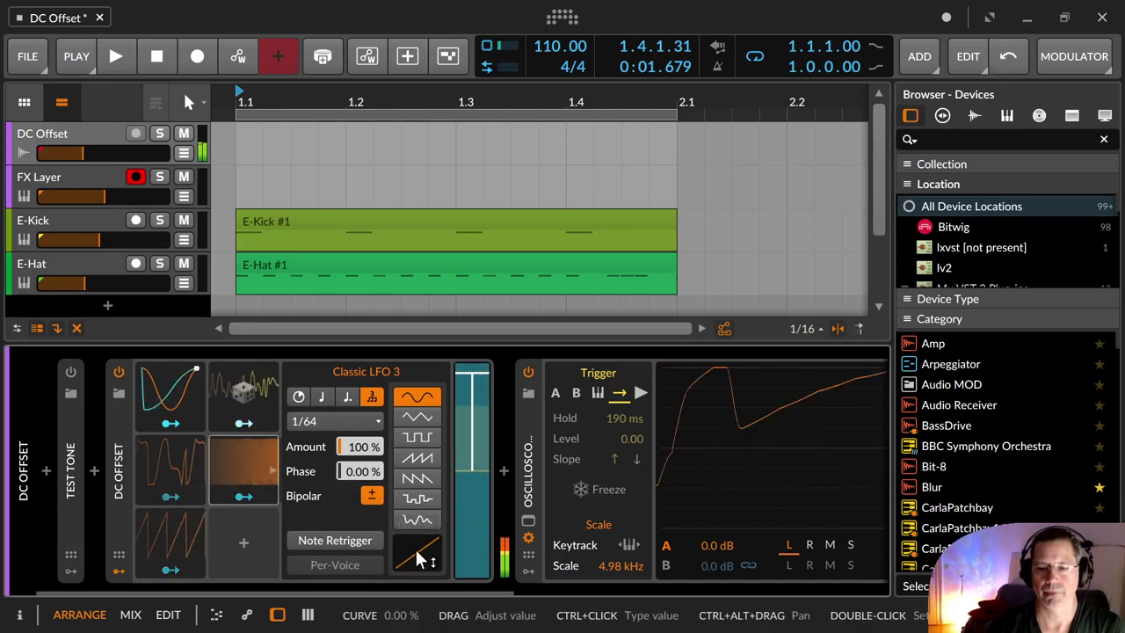
pyautogui.moveTo(413, 547); pyautogui.dragTo(413, 580)
# Step: Try the square and triangle waveforms on Classic LFO 3, settling on Saw
pyautogui.click(417, 437)
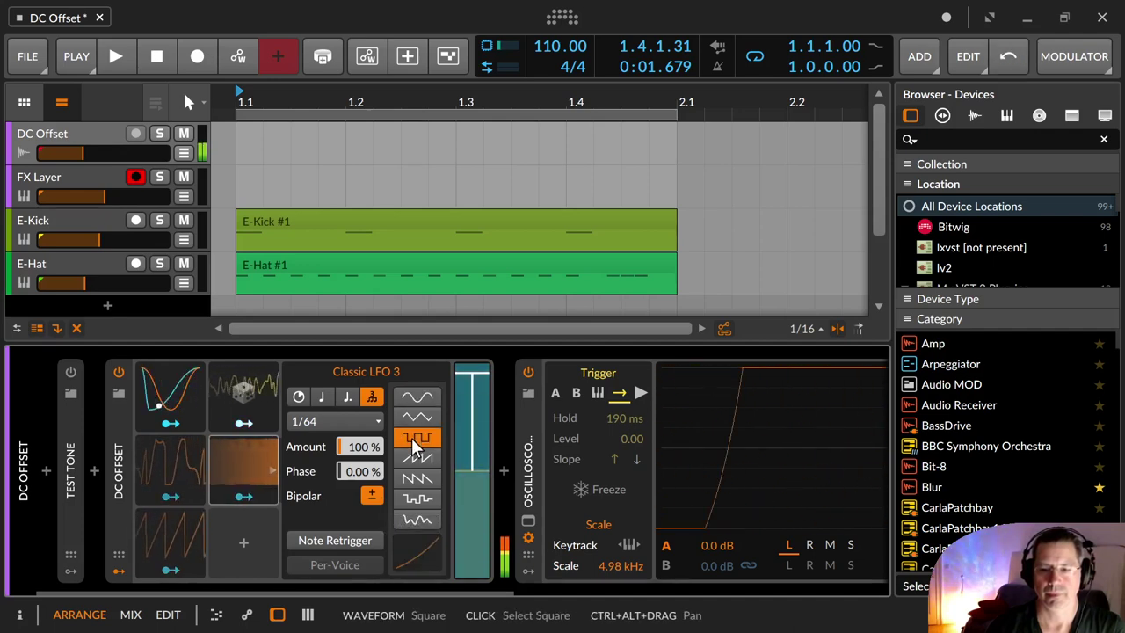
pyautogui.click(416, 416)
pyautogui.click(417, 477)
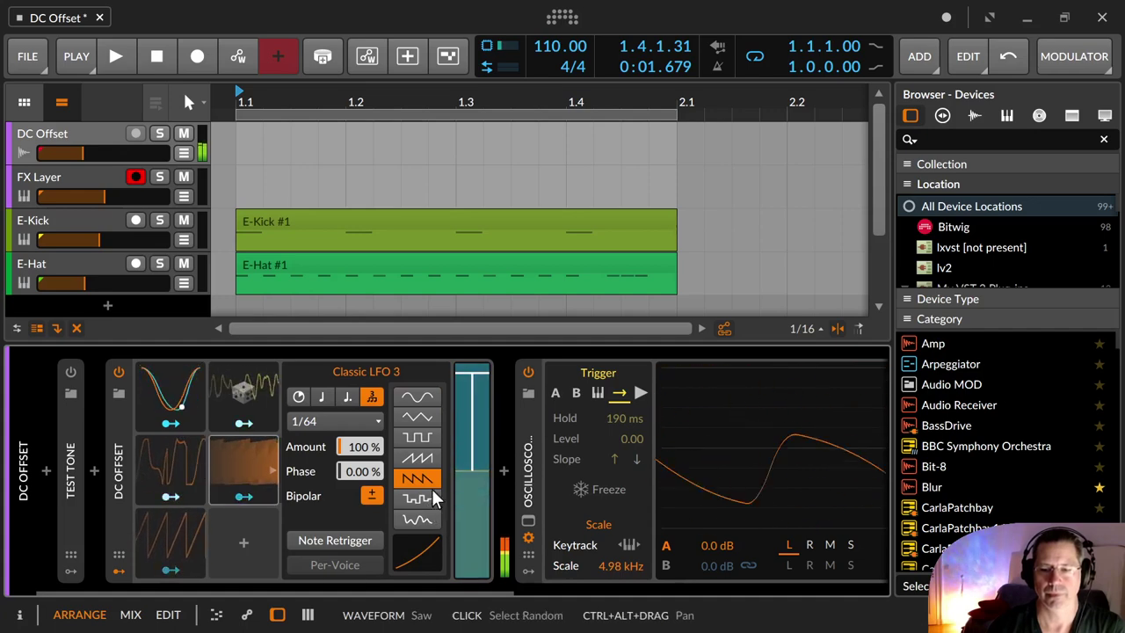
pyautogui.click(243, 497)
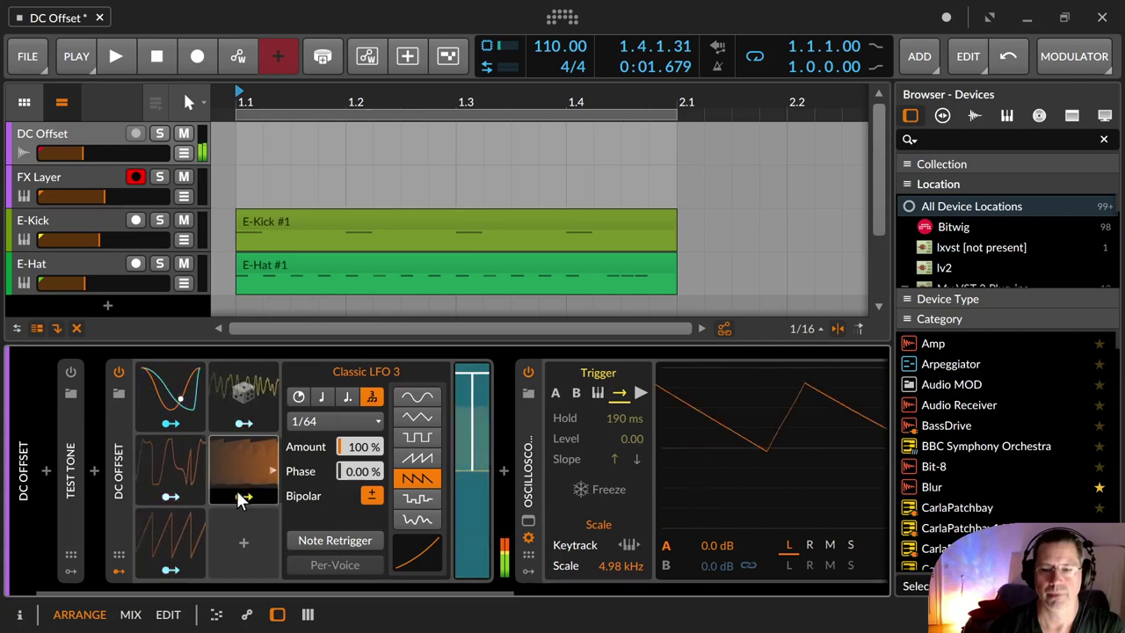
# Step: Try dotted and straight beat sync on Classic LFO 3, restoring triplets at 1/64 with 0.00% phase
pyautogui.click(347, 396)
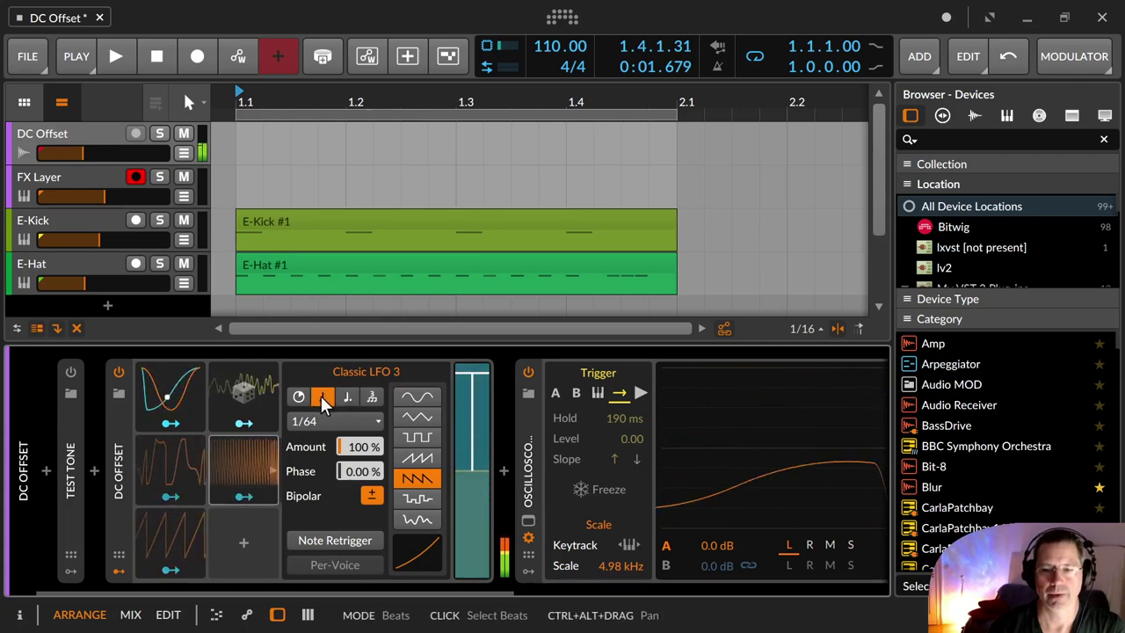
pyautogui.click(321, 396)
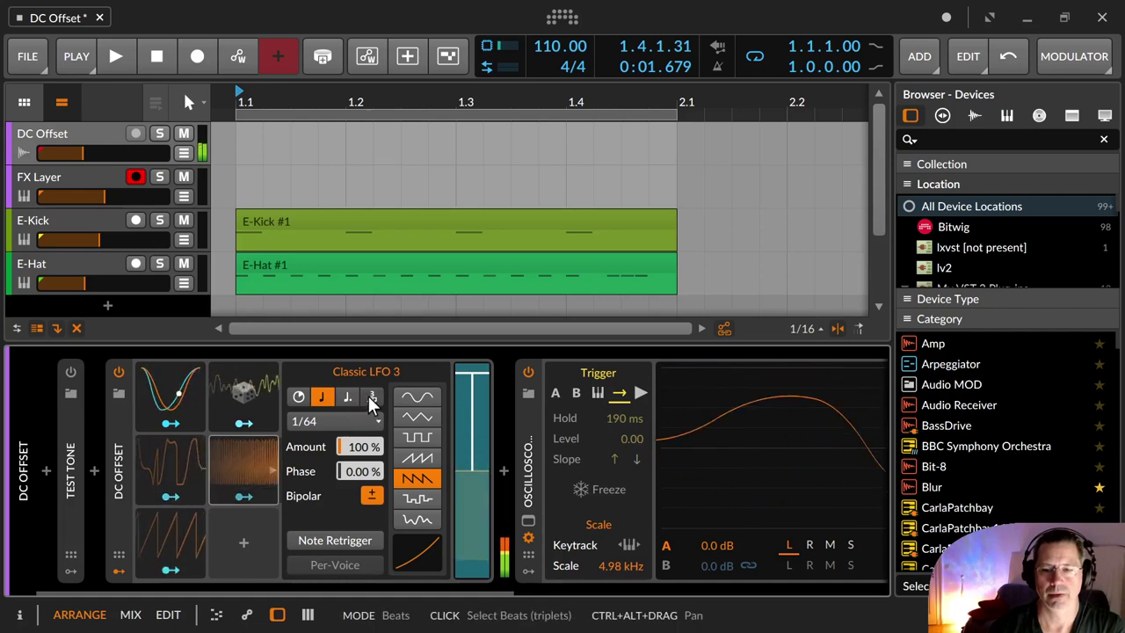
pyautogui.click(351, 421)
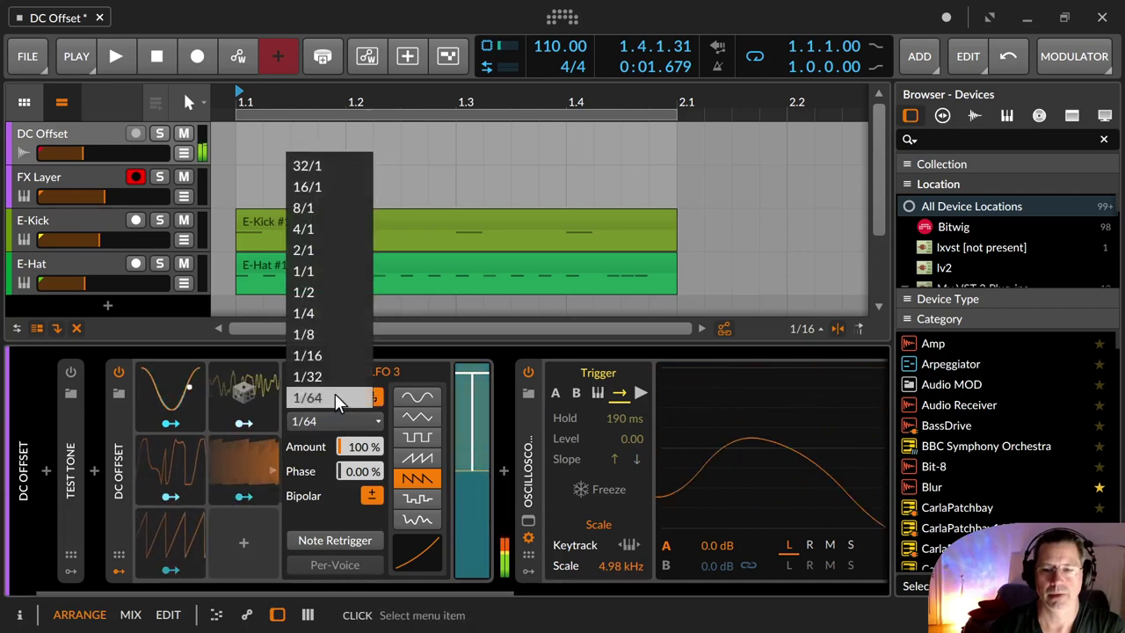
pyautogui.click(335, 393)
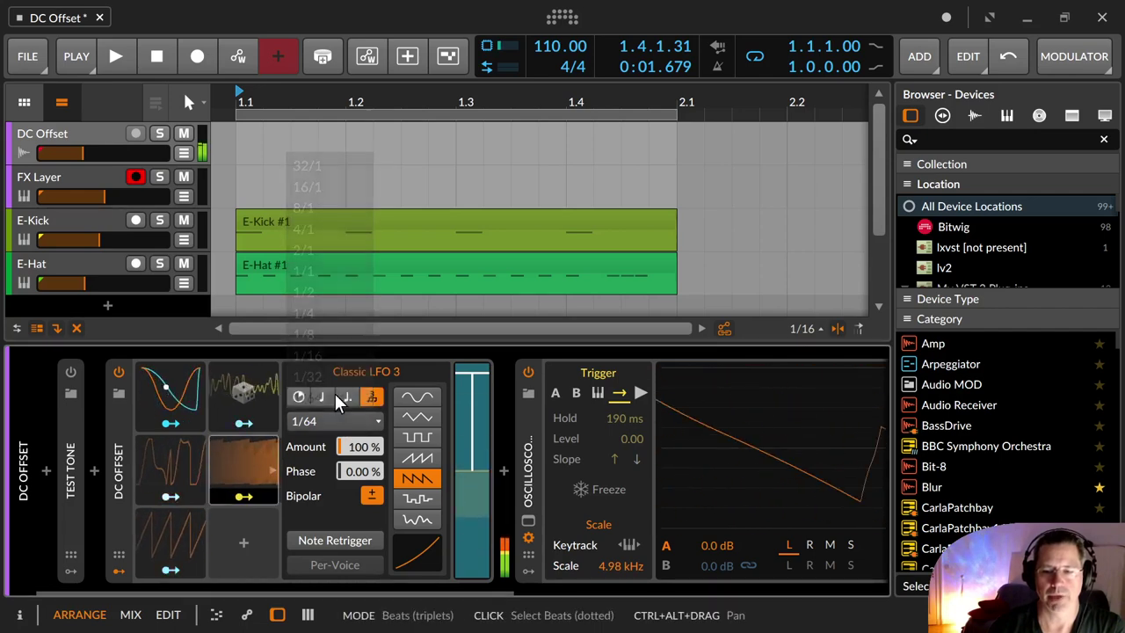
pyautogui.moveTo(372, 468)
pyautogui.mouseDown()
pyautogui.moveTo(372, 449)
pyautogui.moveTo(372, 473)
pyautogui.mouseUp()
pyautogui.doubleClick(373, 473)
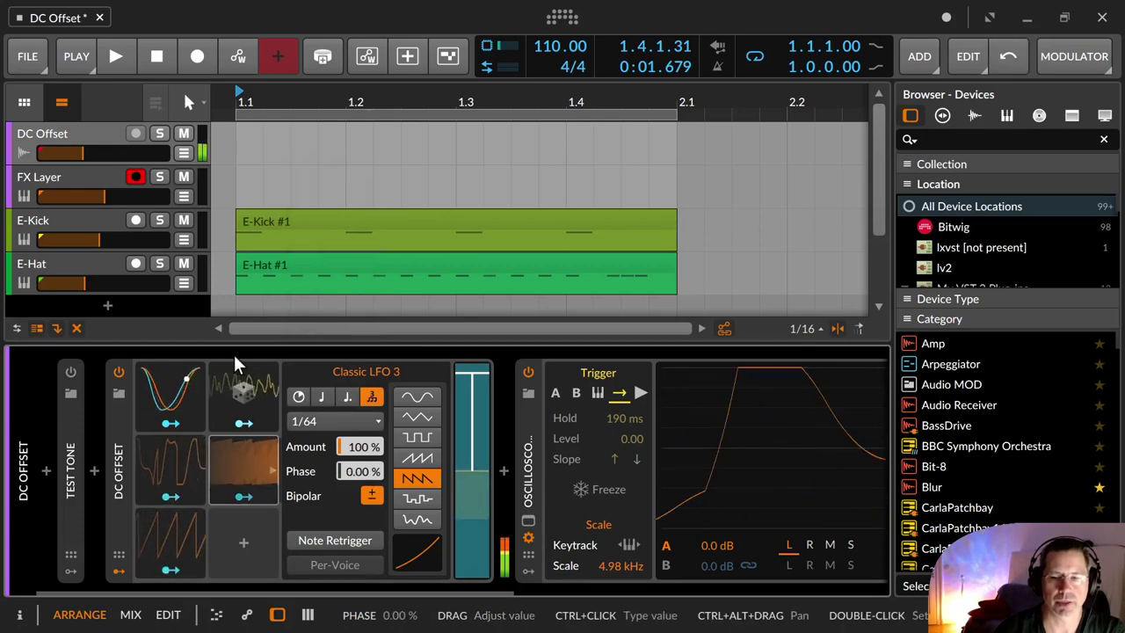
# Step: Delete the Random modulator and duplicate Classic LFO 3 into its freed slot
pyautogui.click(246, 393)
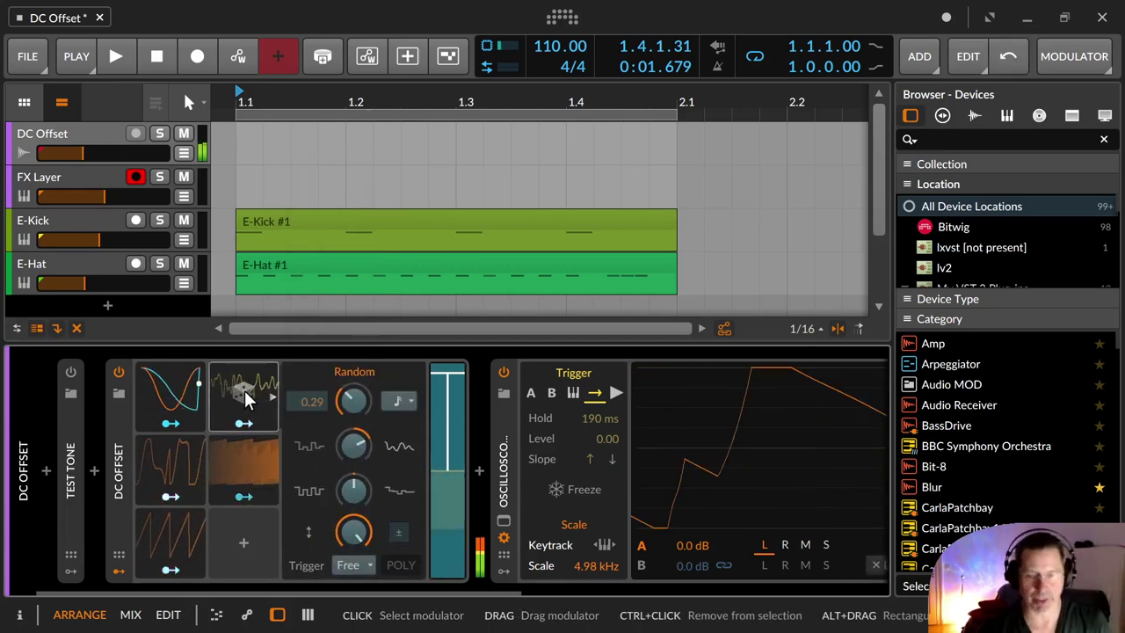
pyautogui.press('Delete')
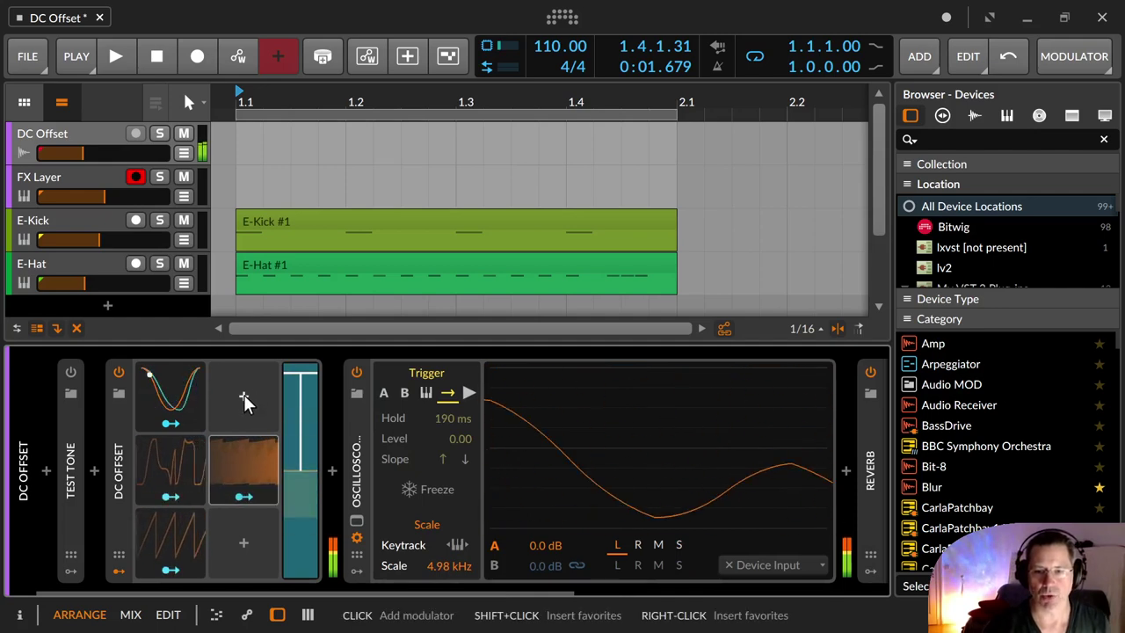
pyautogui.moveTo(238, 448); pyautogui.dragTo(242, 406)
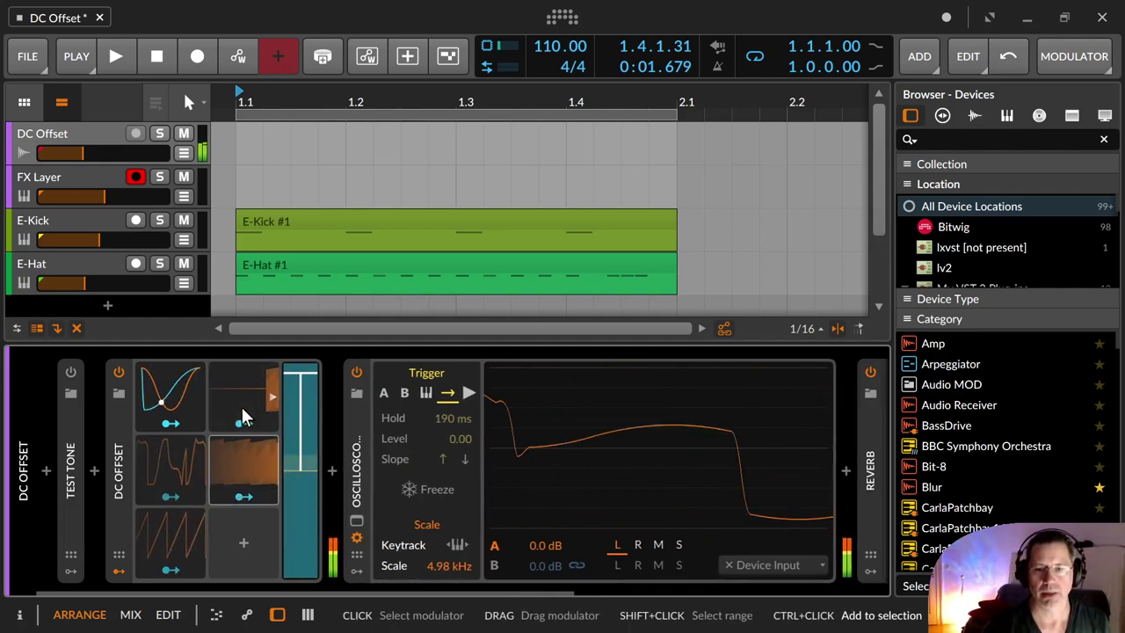
# Step: Set Classic LFO 4's timebase to 1/16 and switch its beat sync to dotted
pyautogui.click(245, 387)
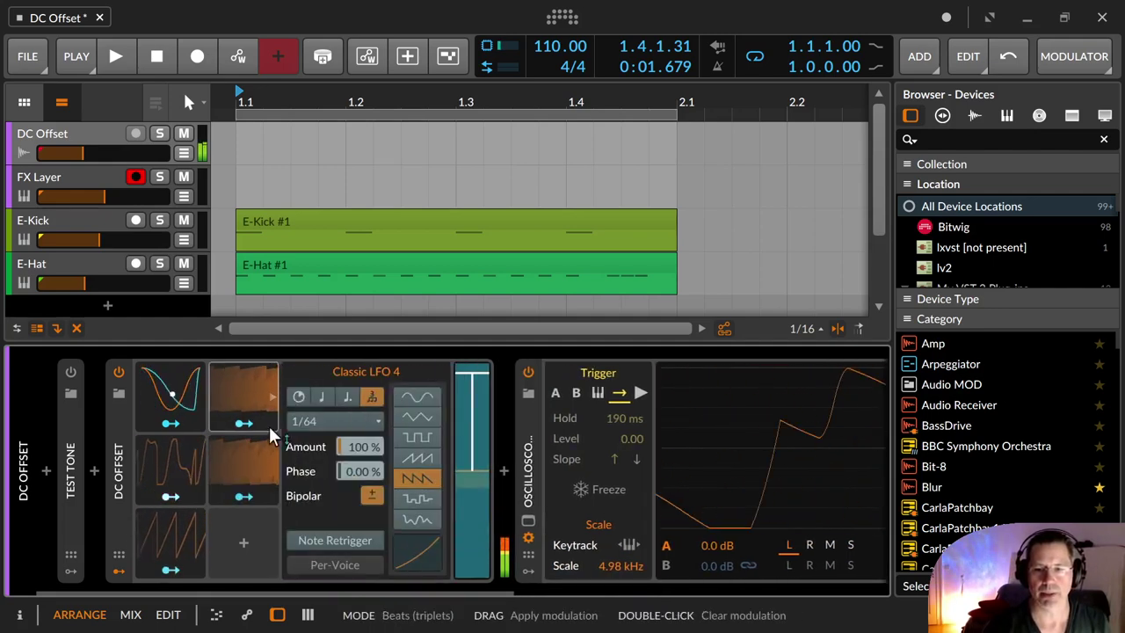
pyautogui.click(331, 423)
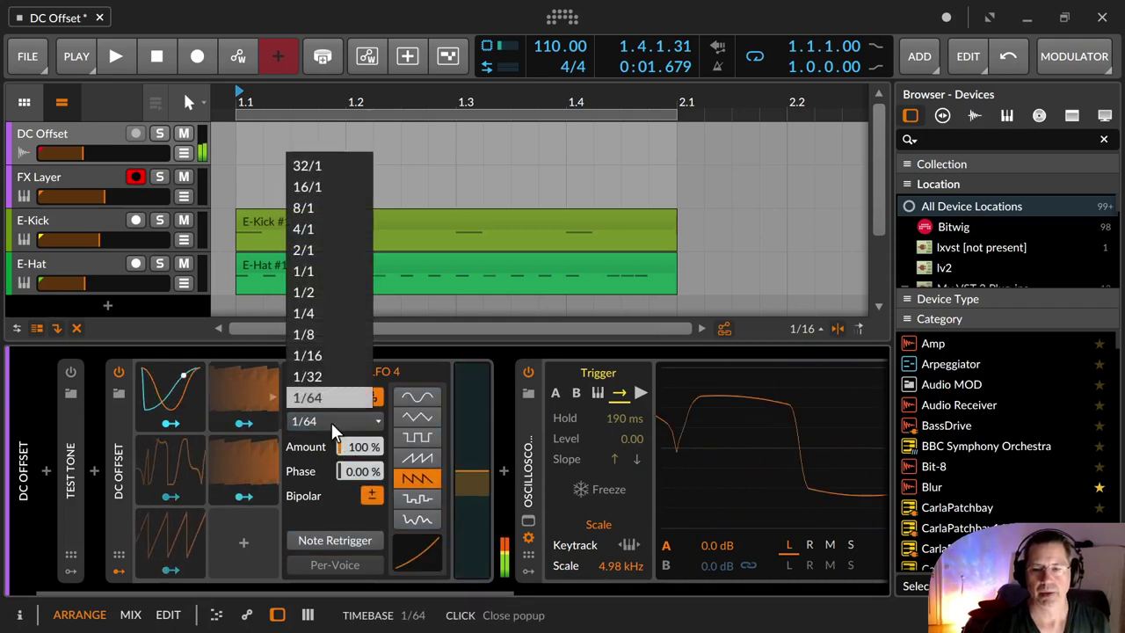
pyautogui.click(342, 354)
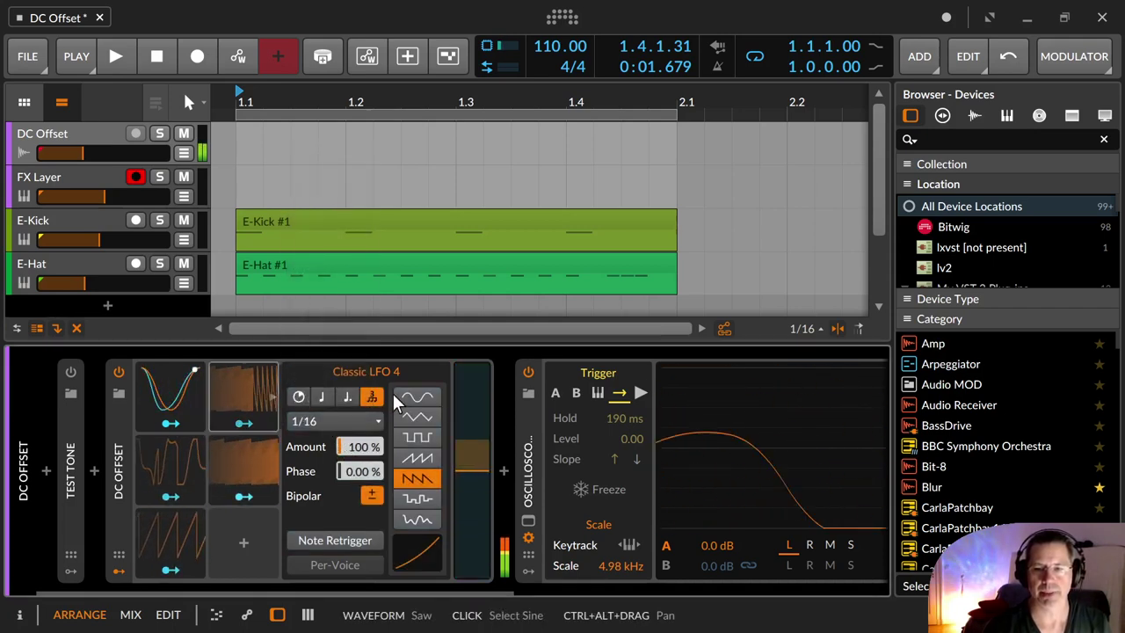
pyautogui.click(347, 396)
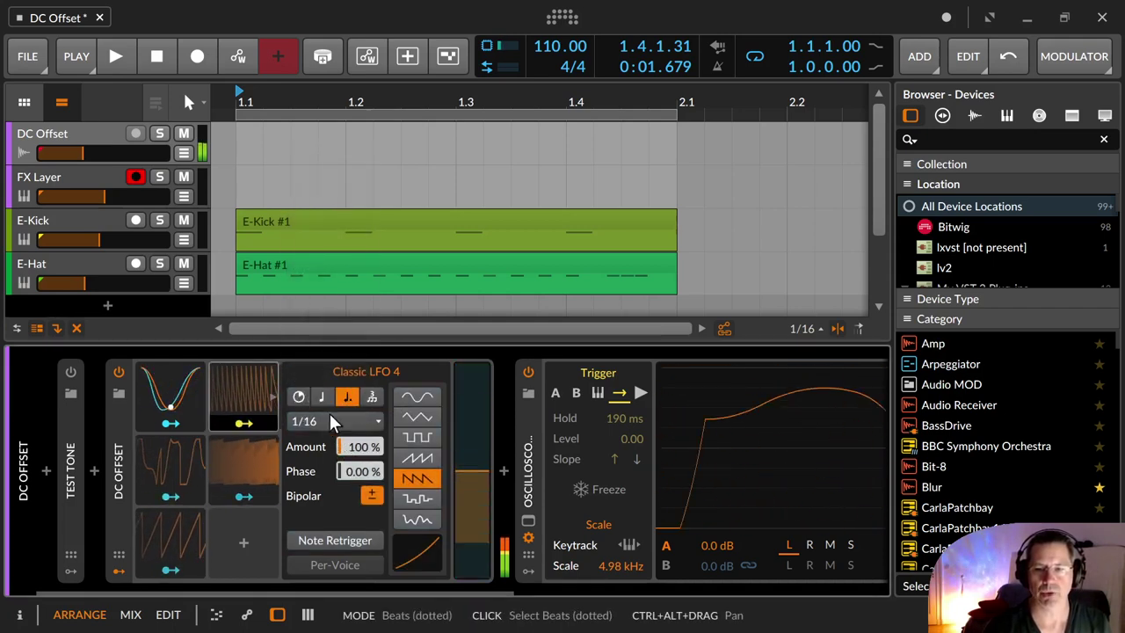
# Step: Map Classic LFO 4 to the DC parameter with a moderate positive amount
pyautogui.click(250, 419)
pyautogui.moveTo(480, 470); pyautogui.dragTo(474, 436)
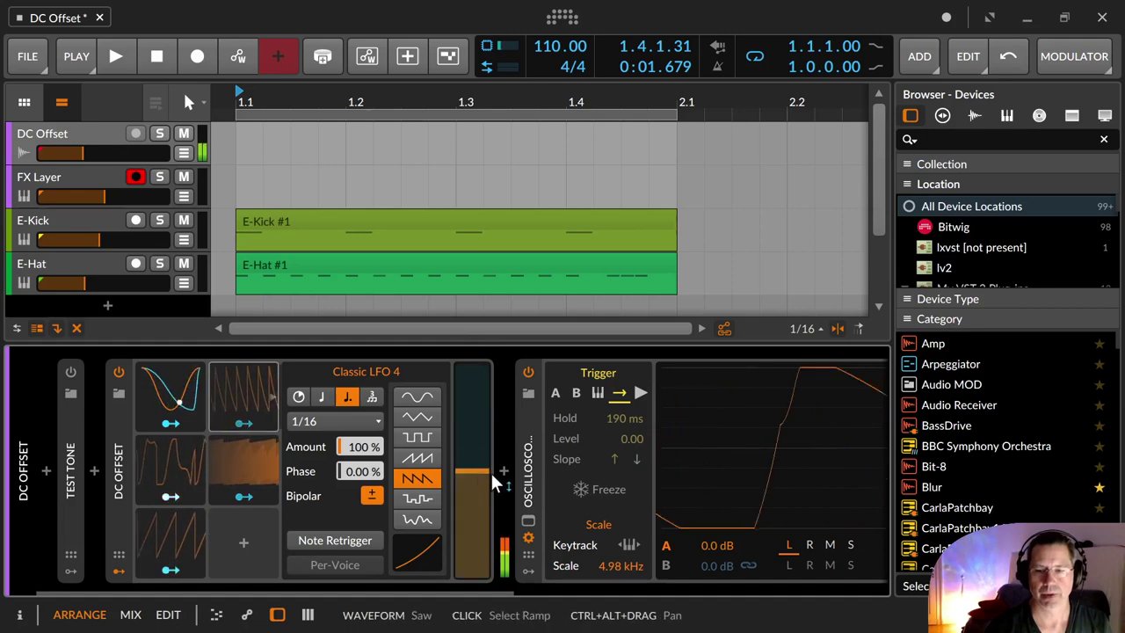
pyautogui.click(244, 423)
pyautogui.moveTo(480, 469); pyautogui.dragTo(480, 415)
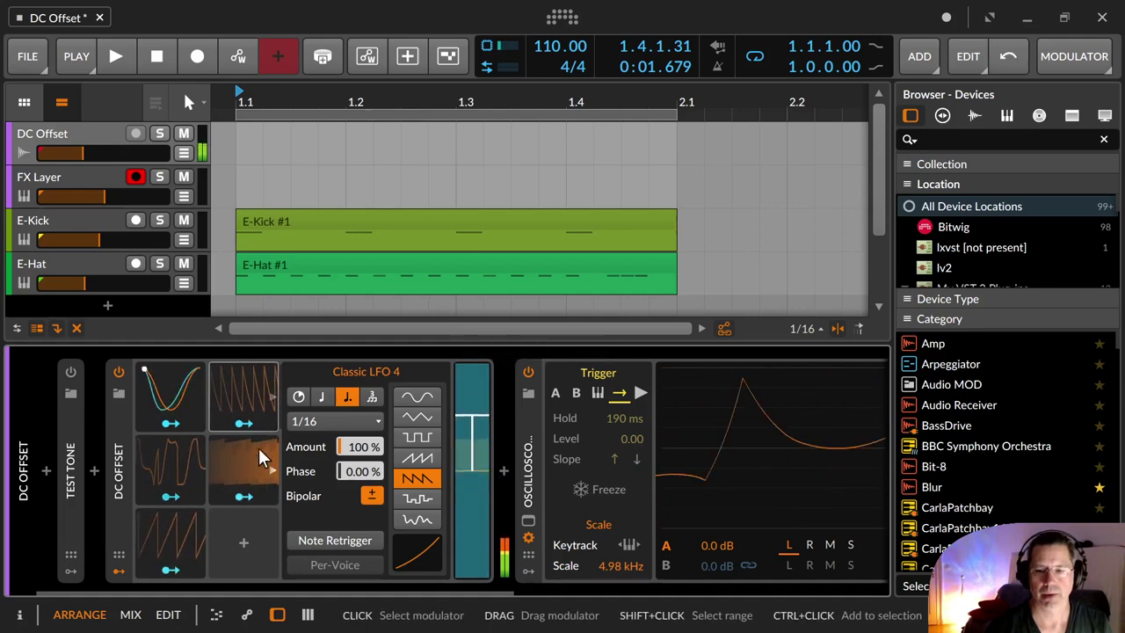
pyautogui.click(245, 424)
# Step: Give Classic LFO 4 a square waveform with 53.4% phase and switch its beat sync to straight beats
pyautogui.click(411, 438)
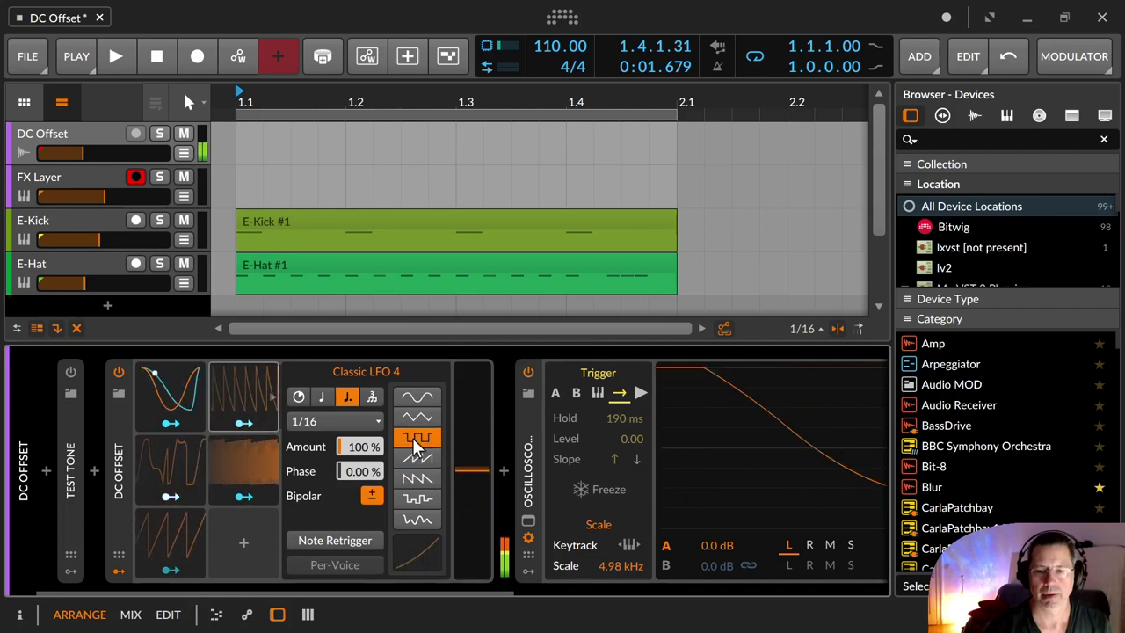
pyautogui.moveTo(360, 471); pyautogui.dragTo(360, 390)
pyautogui.click(373, 397)
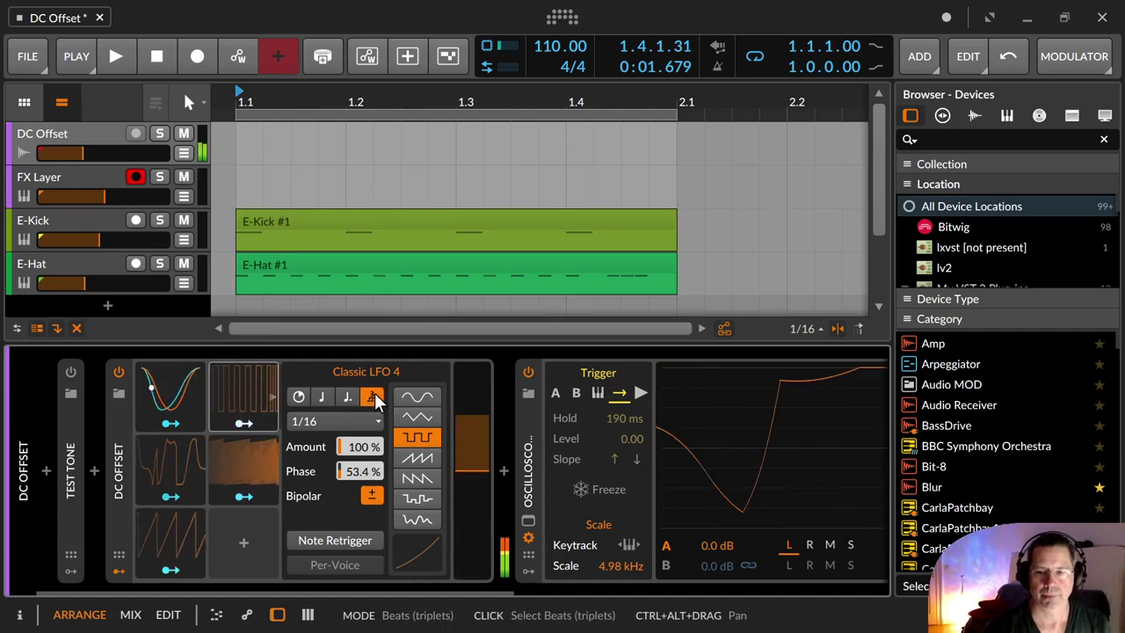
pyautogui.click(322, 396)
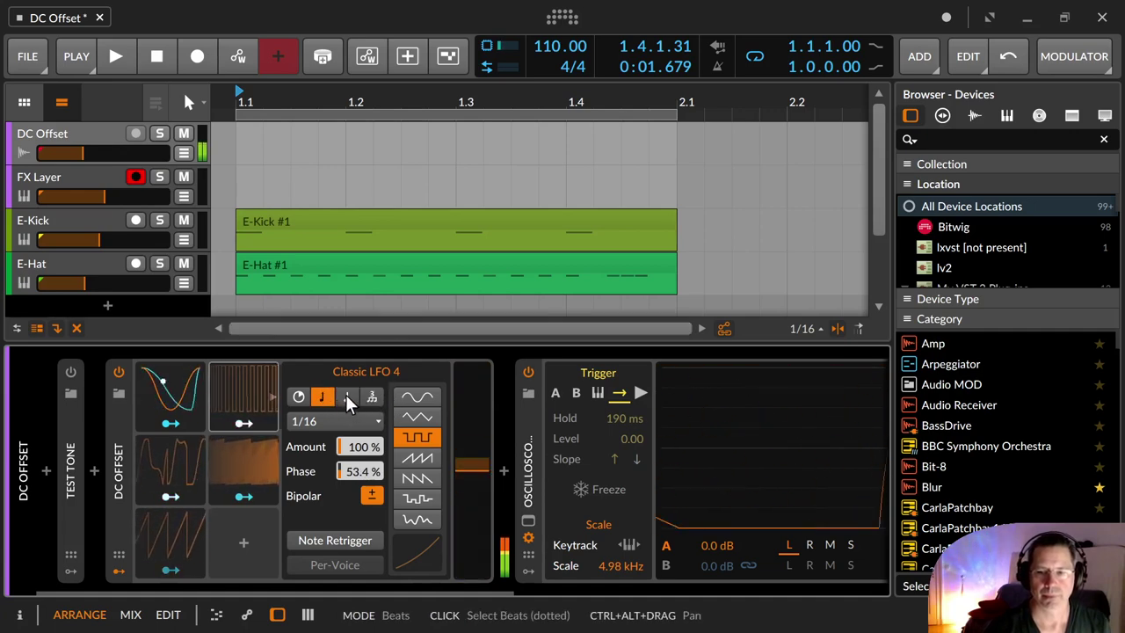
# Step: Set Classic LFO 4 to dotted beat sync with a 72.0% curve, try the random waveforms and return to square
pyautogui.click(347, 396)
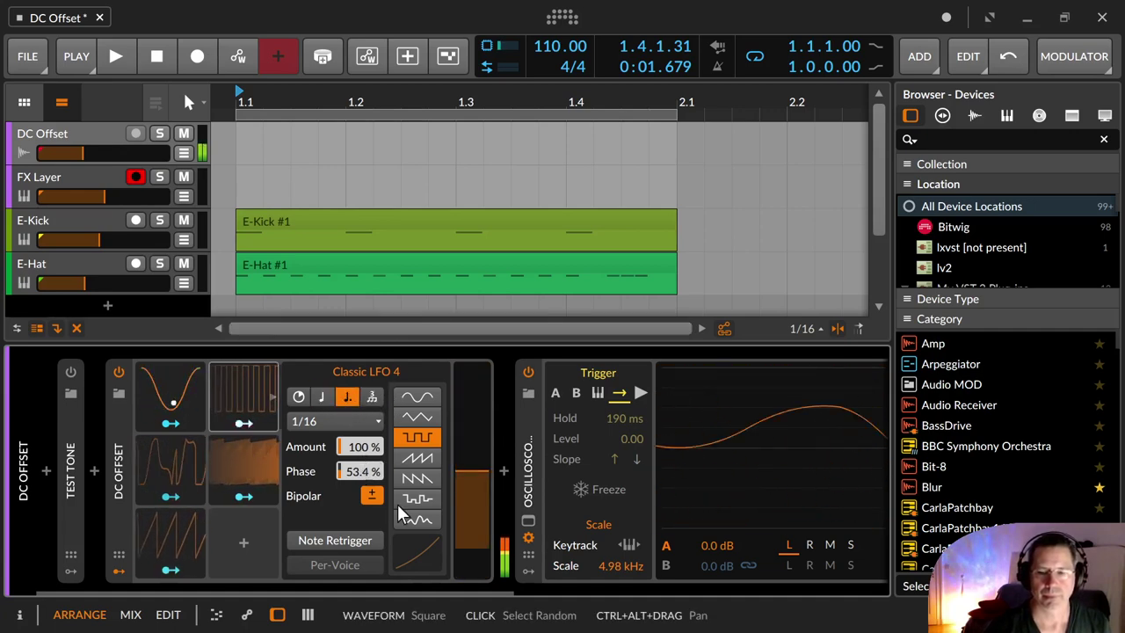
pyautogui.click(427, 520)
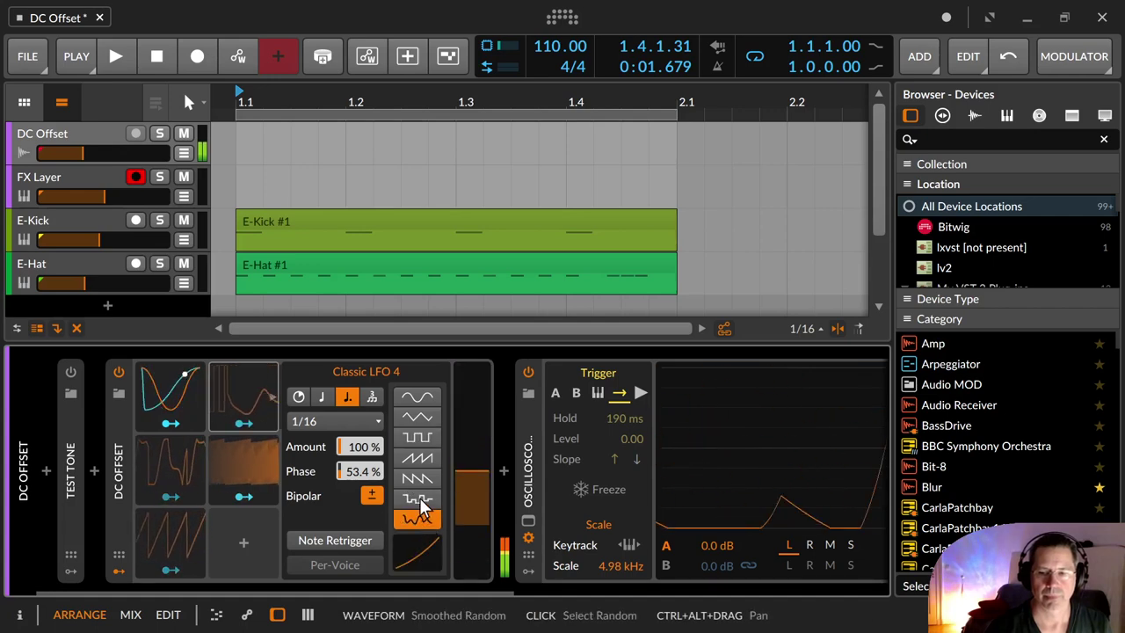
pyautogui.moveTo(424, 562); pyautogui.dragTo(423, 518)
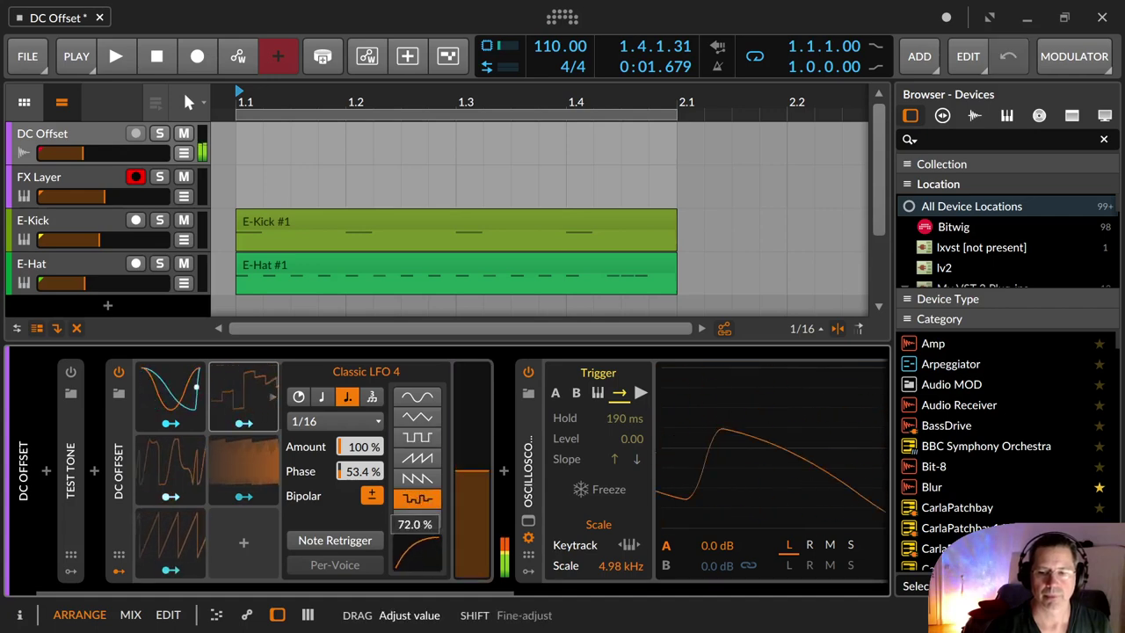
pyautogui.click(428, 439)
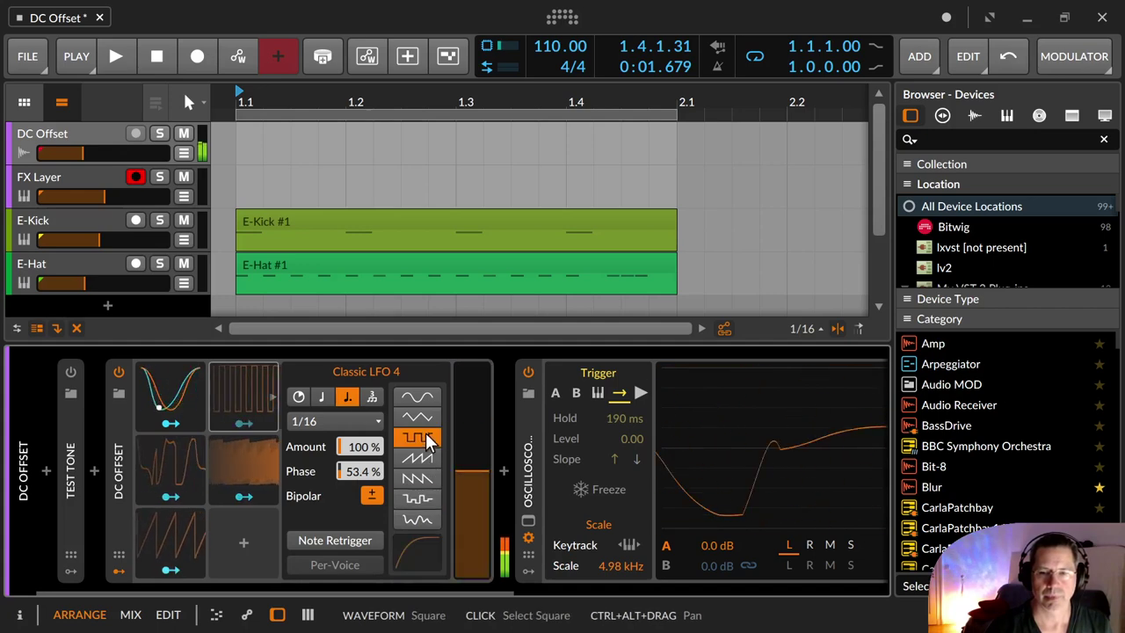
# Step: Adjust the audio-rate LFO's rate, trying 0.15 kHz and settling on 0.07 kHz
pyautogui.click(148, 393)
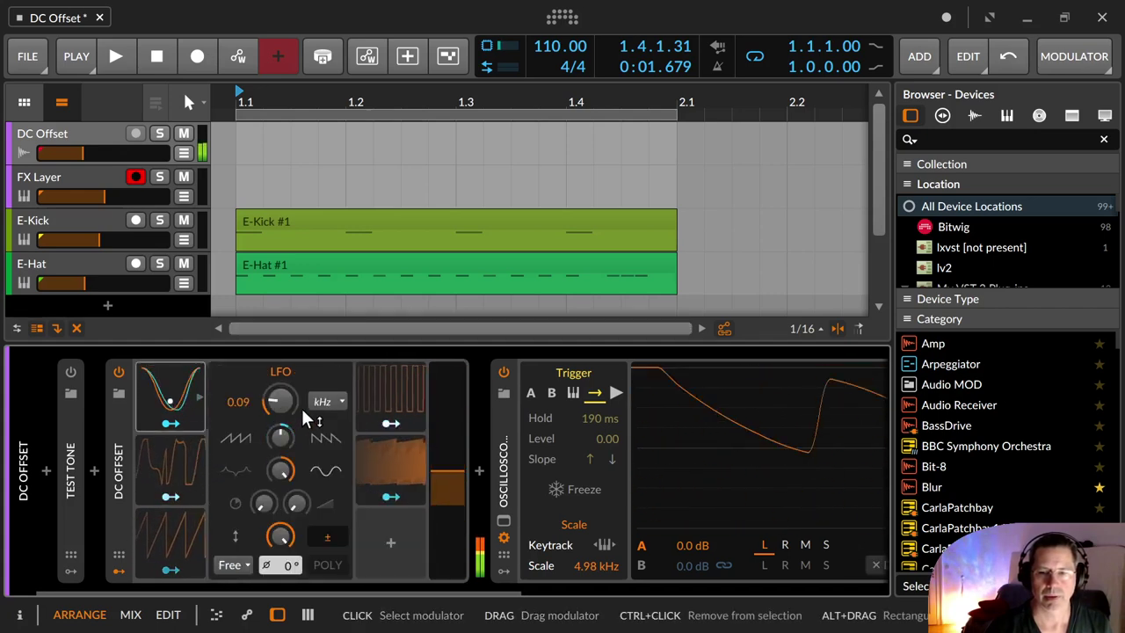
pyautogui.moveTo(284, 401); pyautogui.dragTo(284, 386)
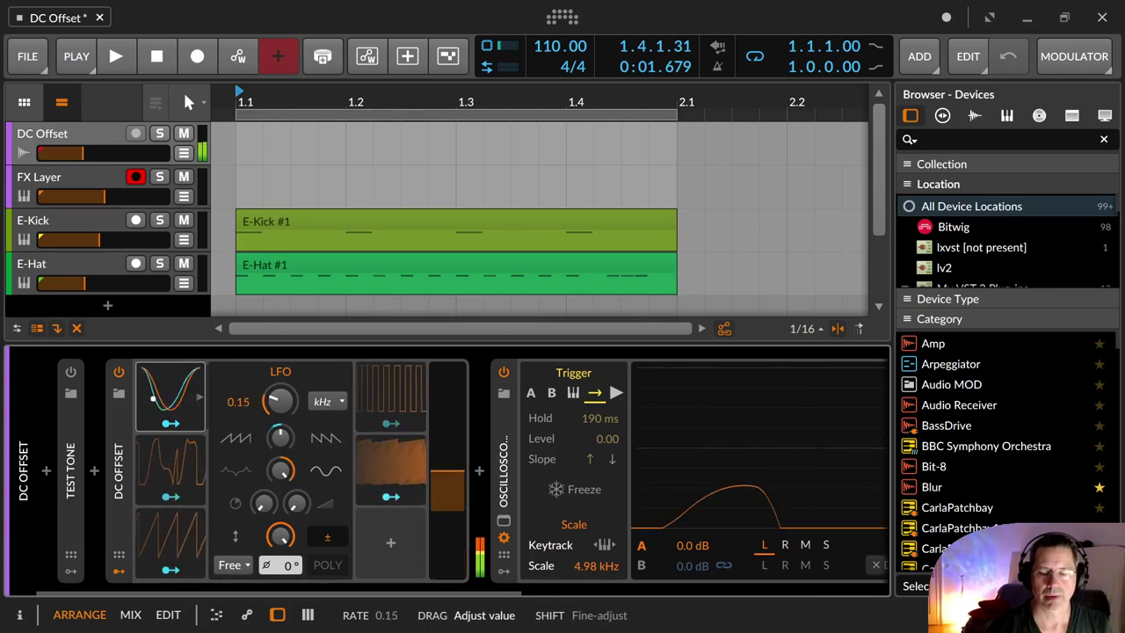
pyautogui.moveTo(280, 402)
pyautogui.mouseDown()
pyautogui.moveTo(279, 348)
pyautogui.moveTo(279, 381)
pyautogui.mouseUp()
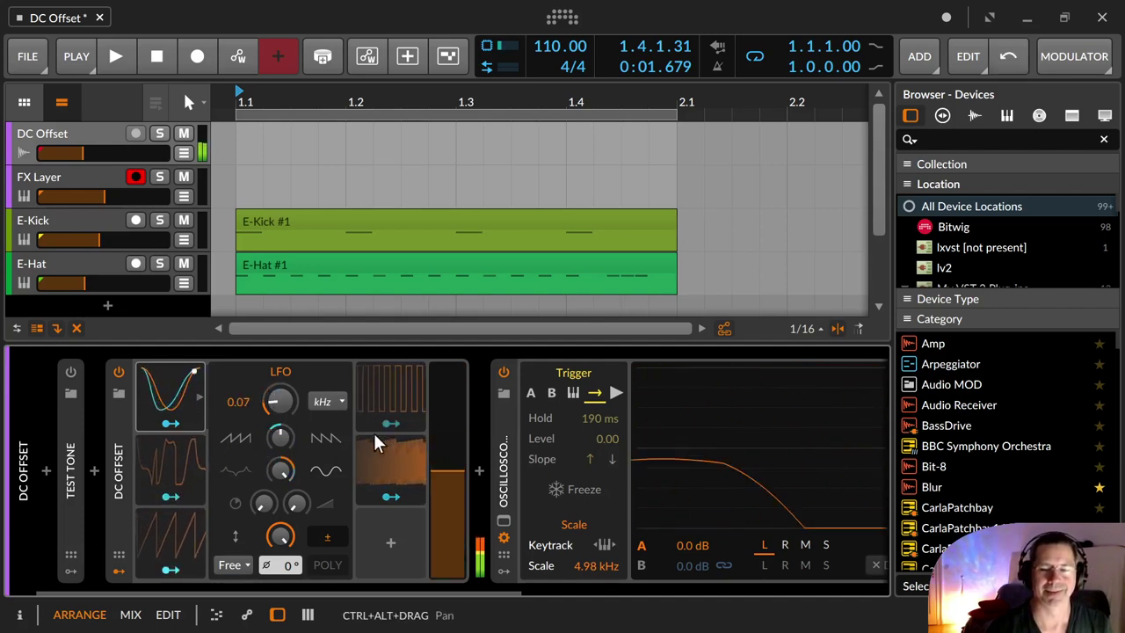
# Step: Give Classic LFO 4 a ramp waveform and a 1/4 timebase
pyautogui.click(396, 369)
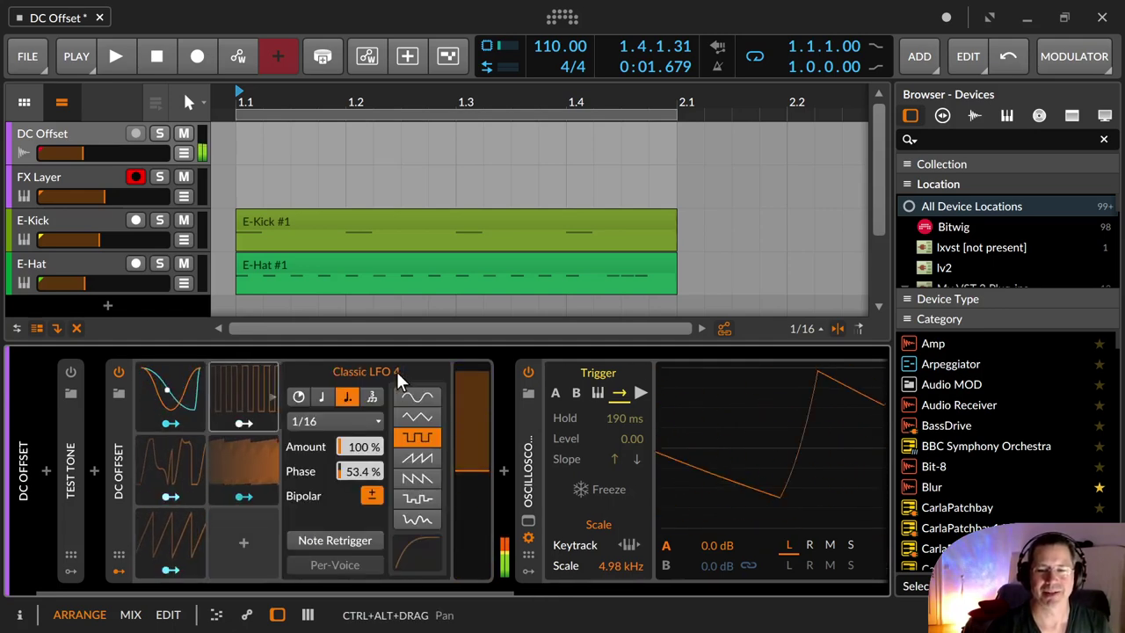
pyautogui.click(418, 457)
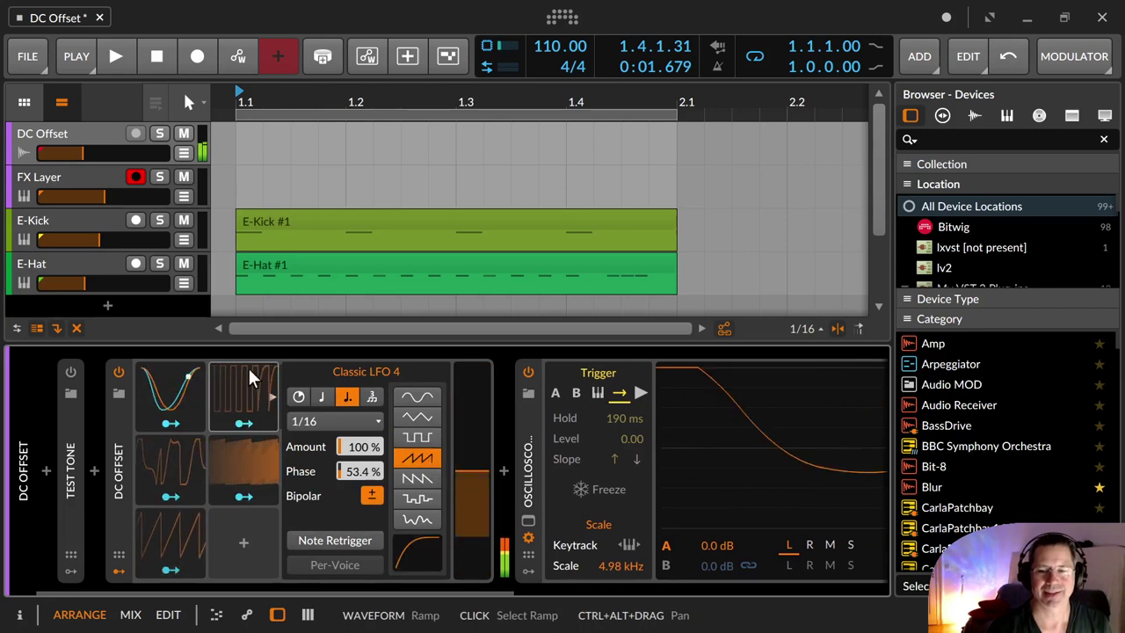
pyautogui.click(347, 419)
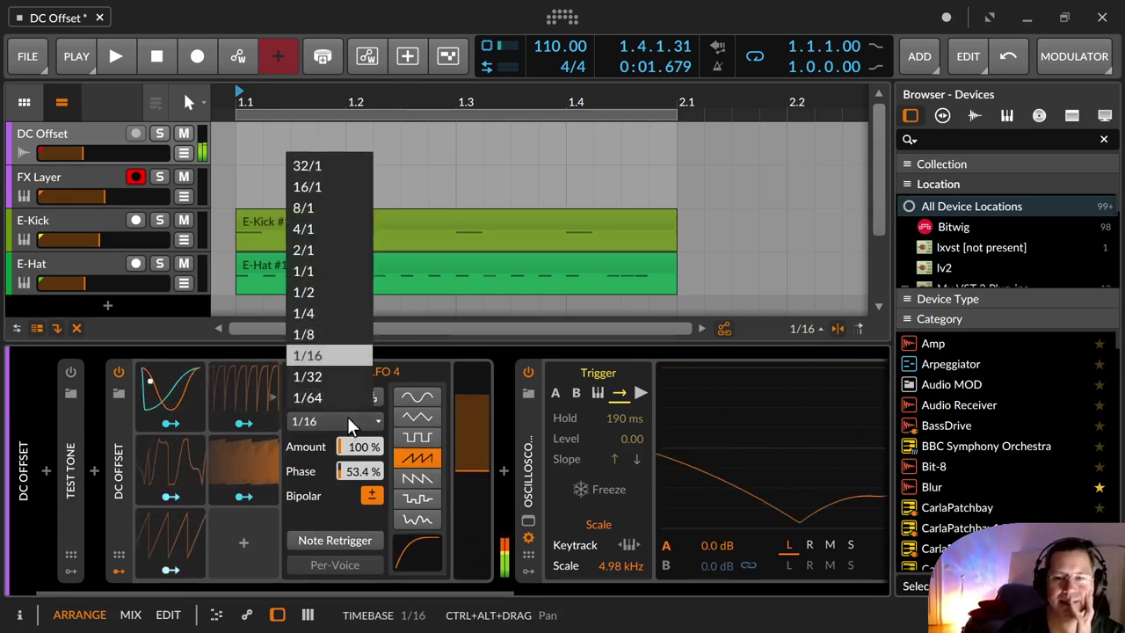
pyautogui.click(341, 314)
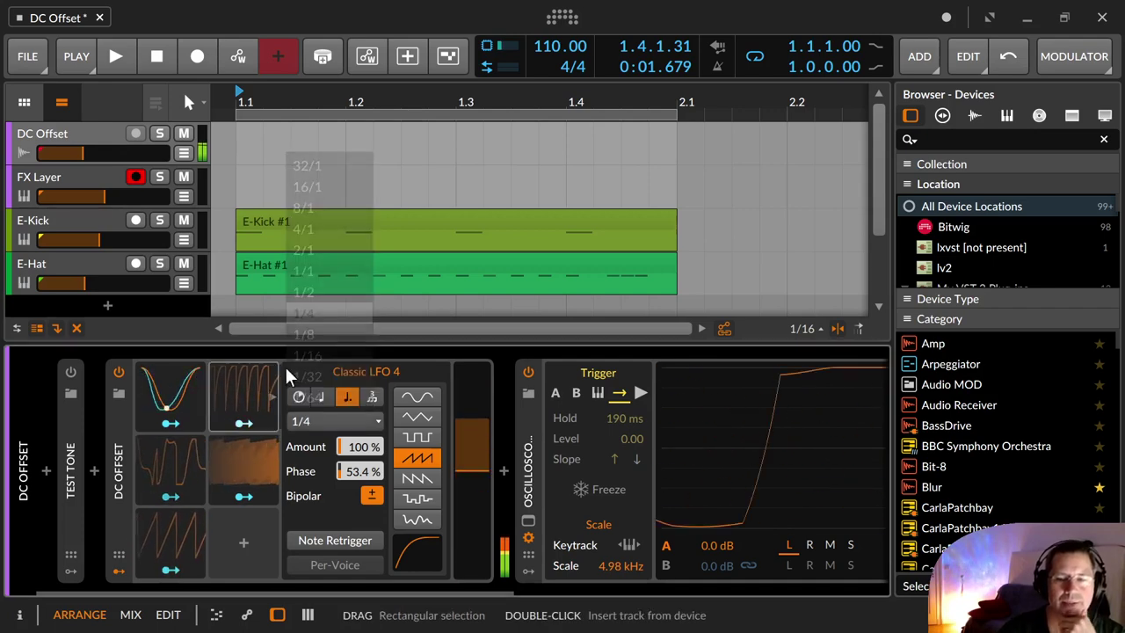
# Step: Map Classic LFO 4 to the audio-rate LFO's Rate with a modulation amount of about +1.02
pyautogui.click(178, 383)
pyautogui.moveTo(276, 411); pyautogui.dragTo(277, 351)
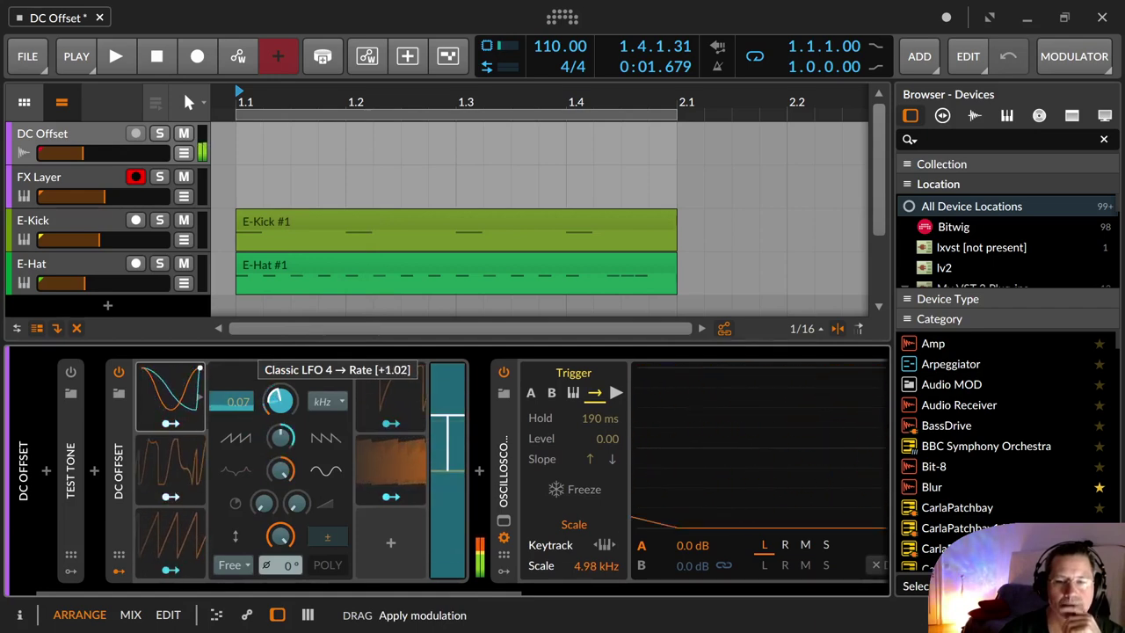
pyautogui.click(169, 424)
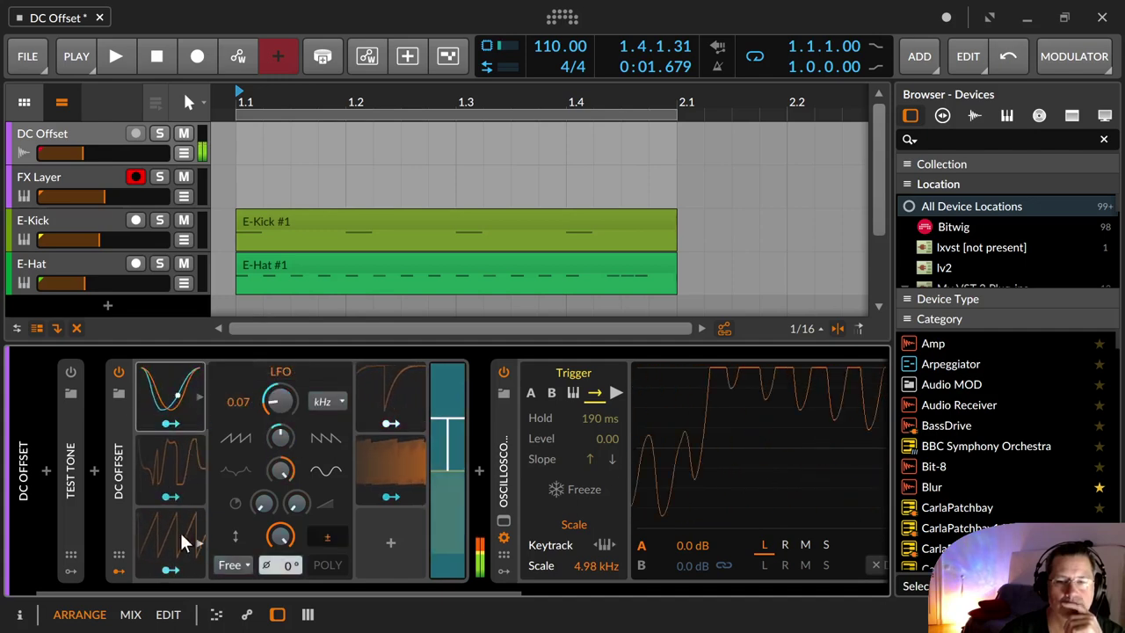
# Step: Set Classic LFO 4's timebase to 1/1
pyautogui.click(374, 382)
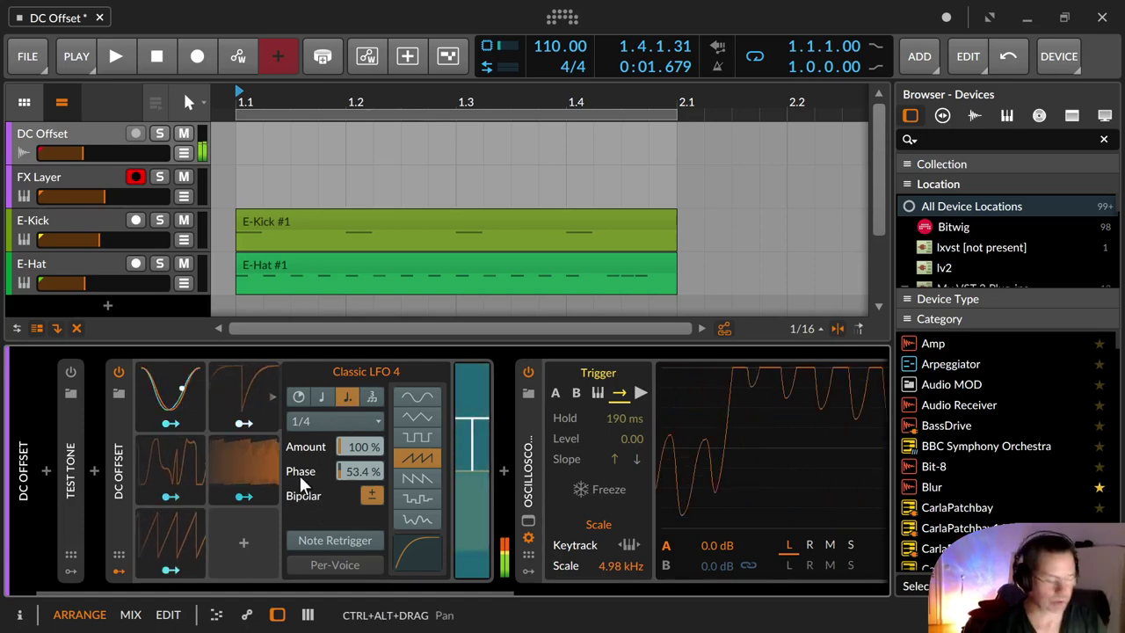
pyautogui.click(333, 421)
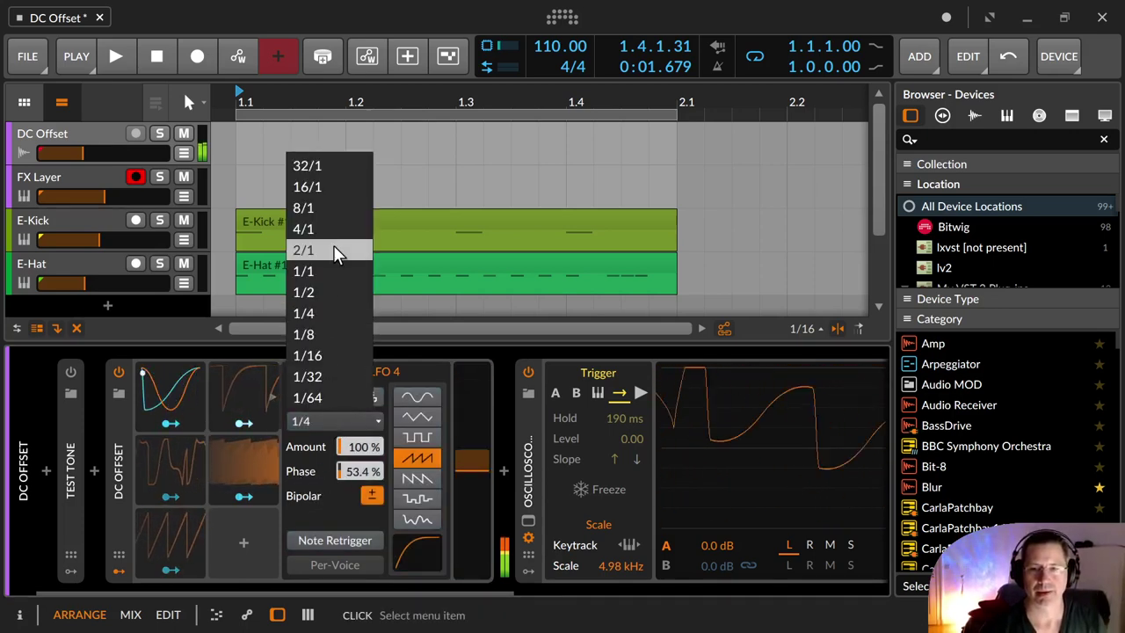
pyautogui.click(333, 269)
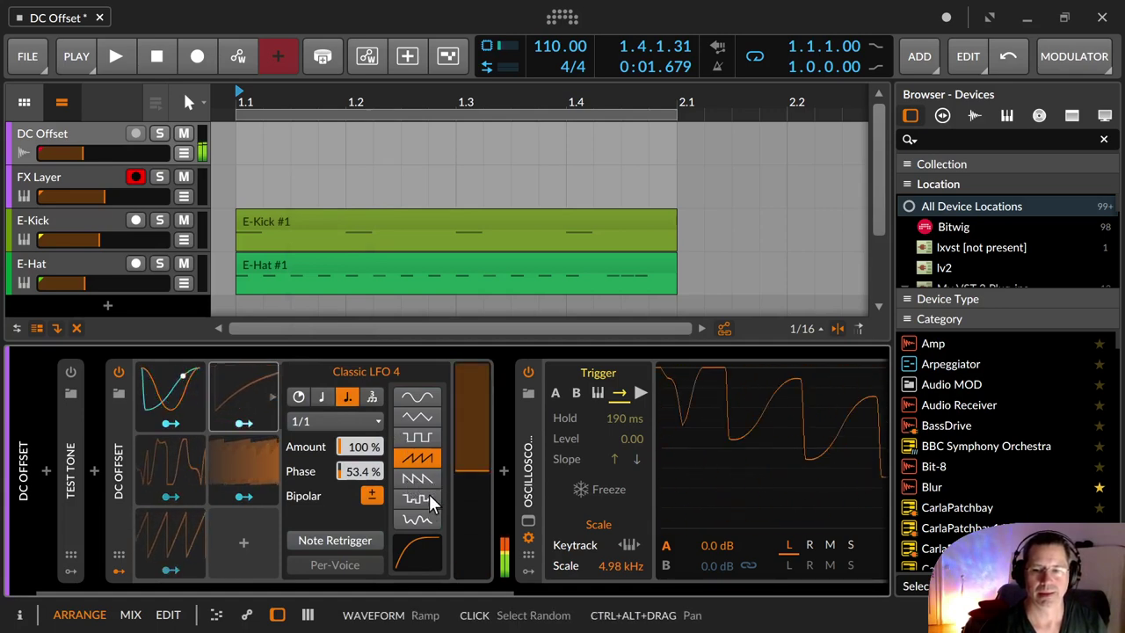
# Step: Set Classic LFO 4's phase to 0.00% and try the triangle, sine and saw waveforms before returning to ramp
pyautogui.click(427, 416)
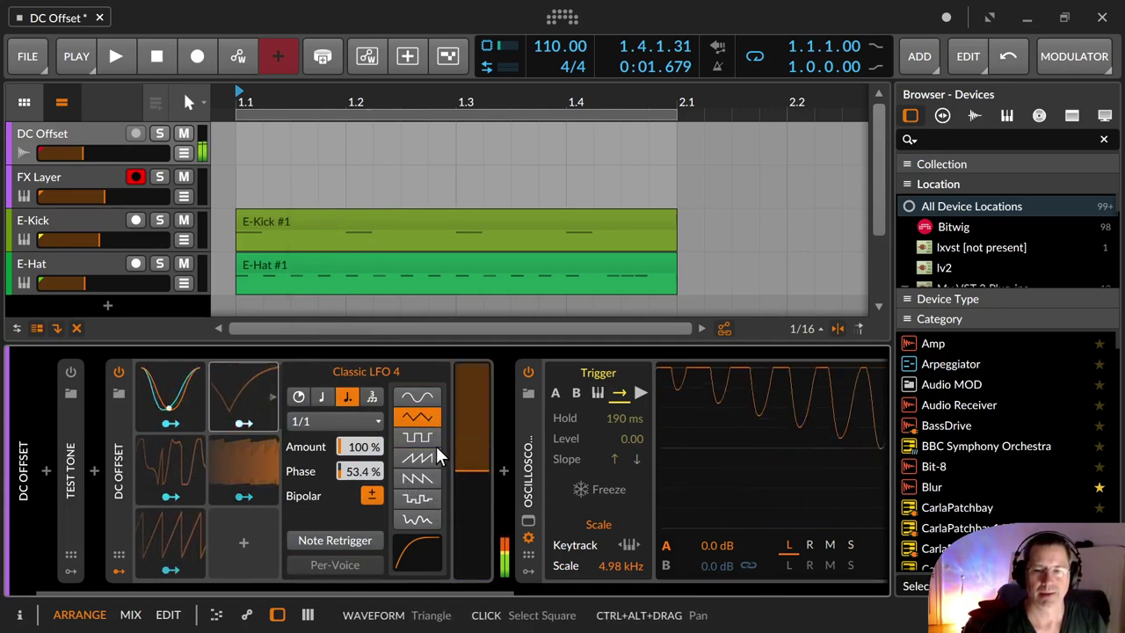
pyautogui.click(423, 397)
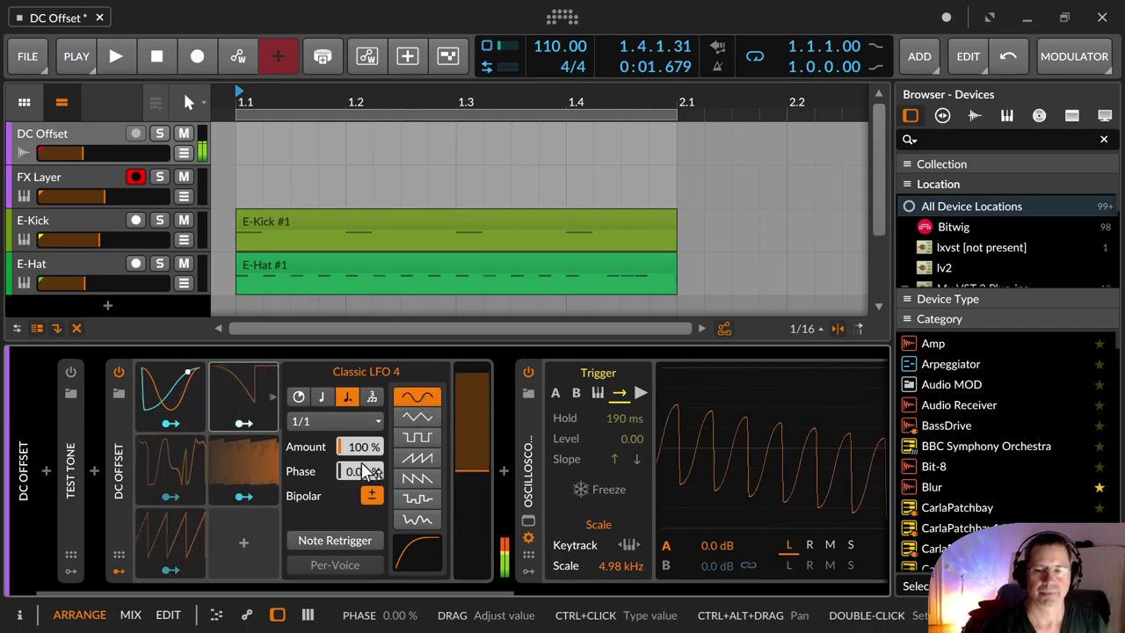
pyautogui.click(417, 478)
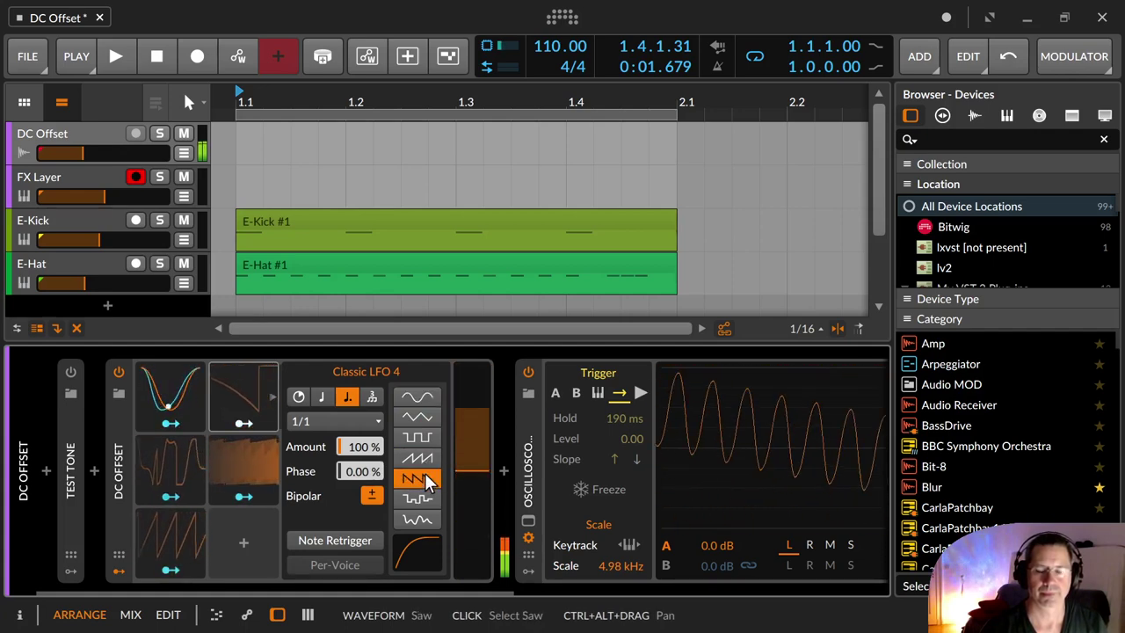
pyautogui.click(423, 463)
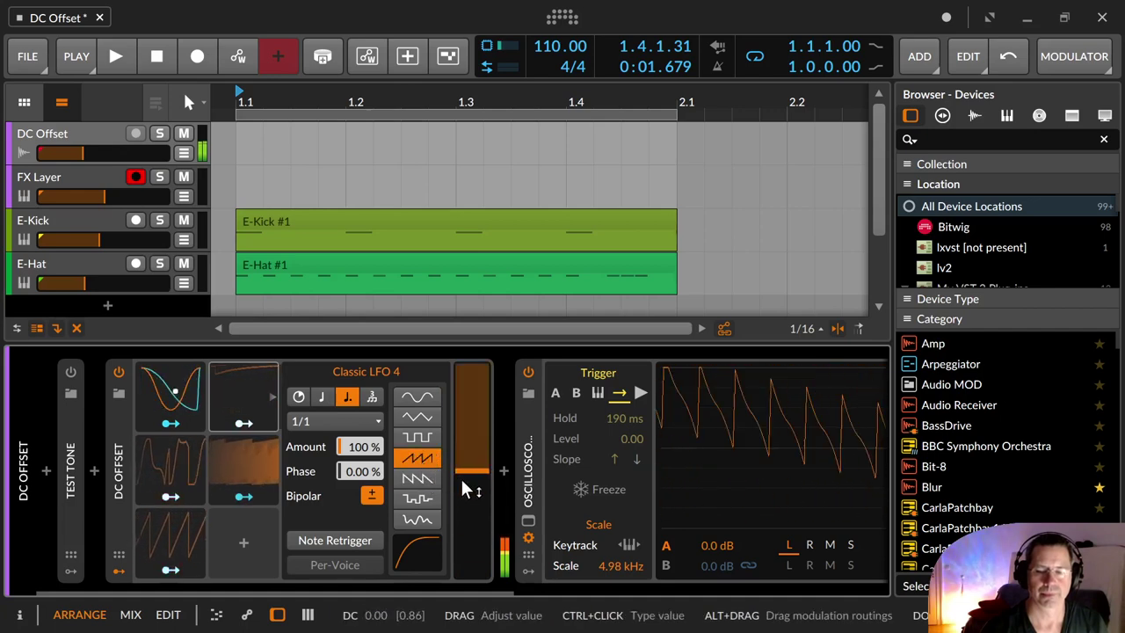
# Step: Make Classic LFO 4 unipolar and compare dotted with straight beat sync, leaving it on straight beats
pyautogui.click(380, 496)
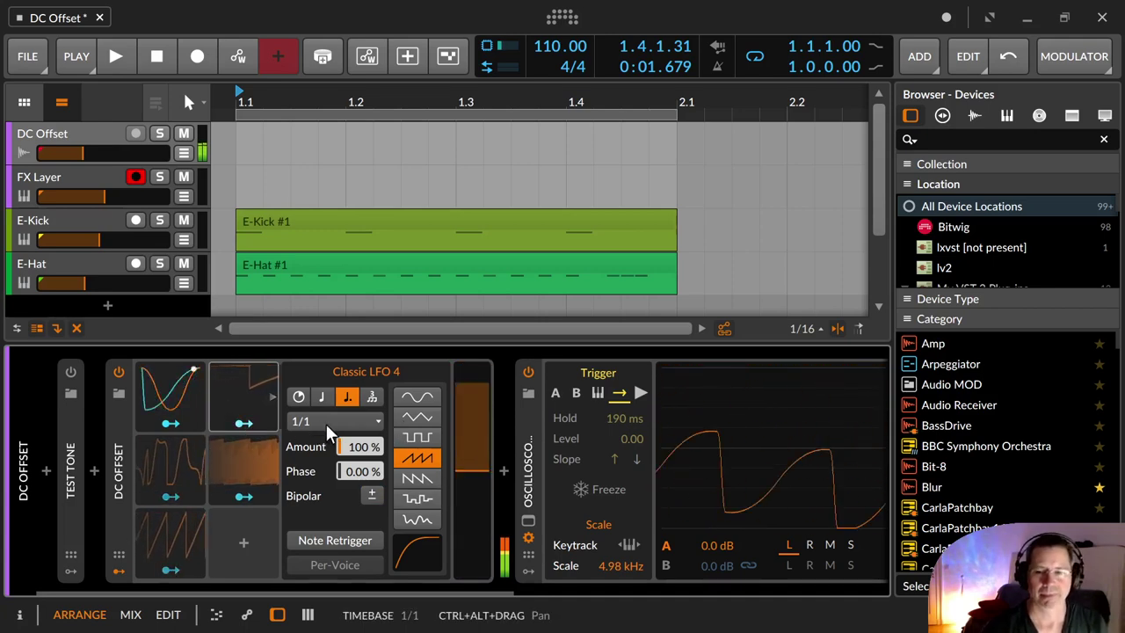
pyautogui.click(324, 397)
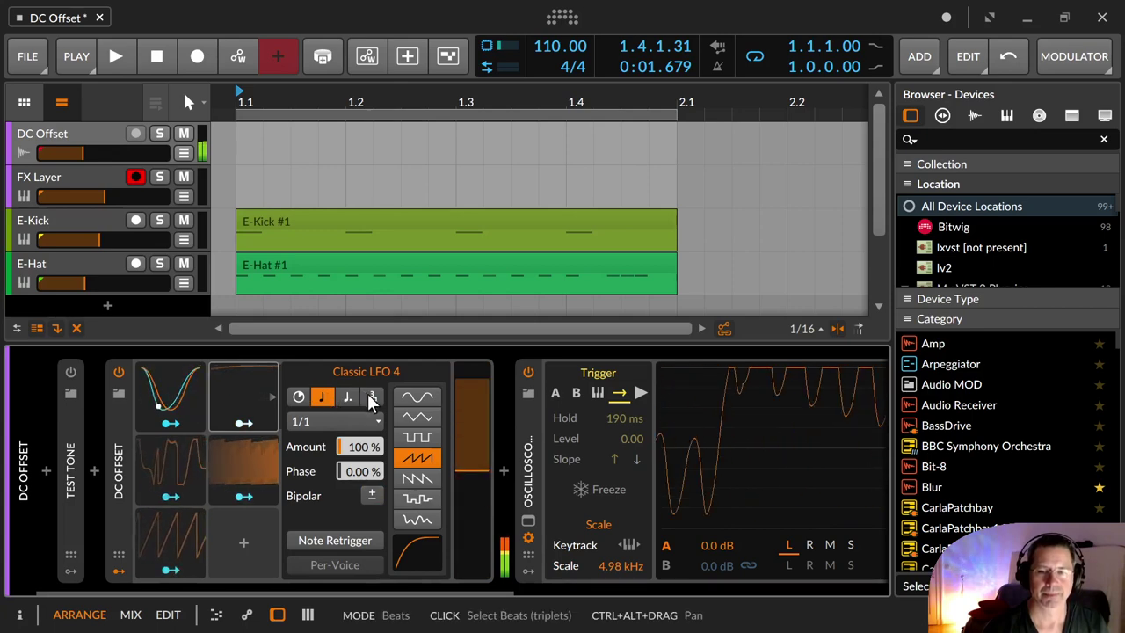
pyautogui.click(340, 398)
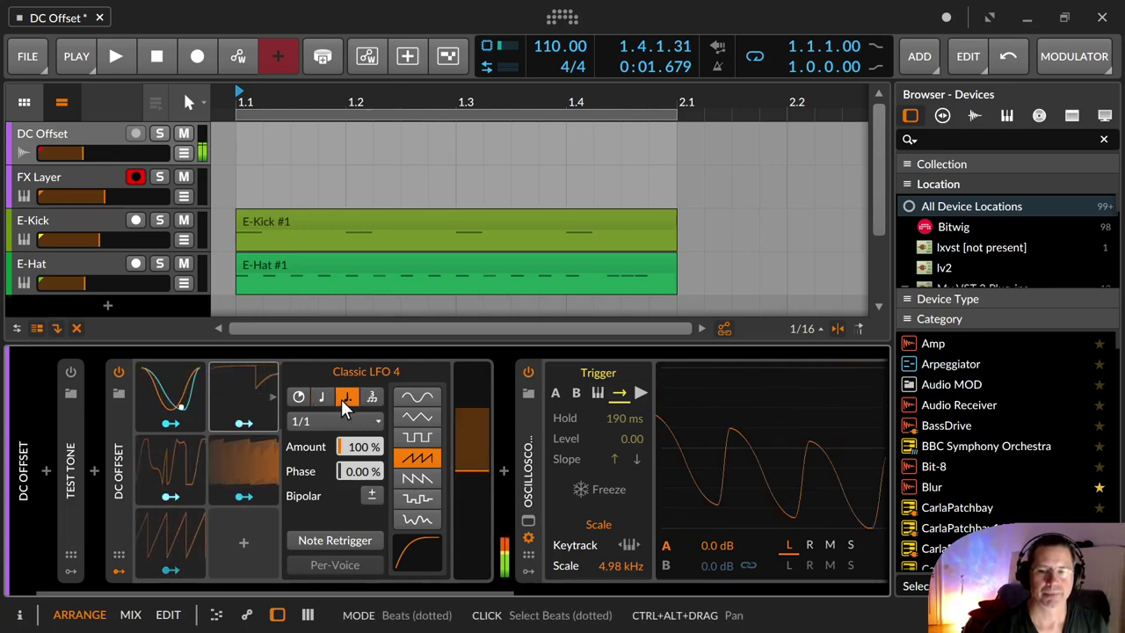
pyautogui.click(329, 398)
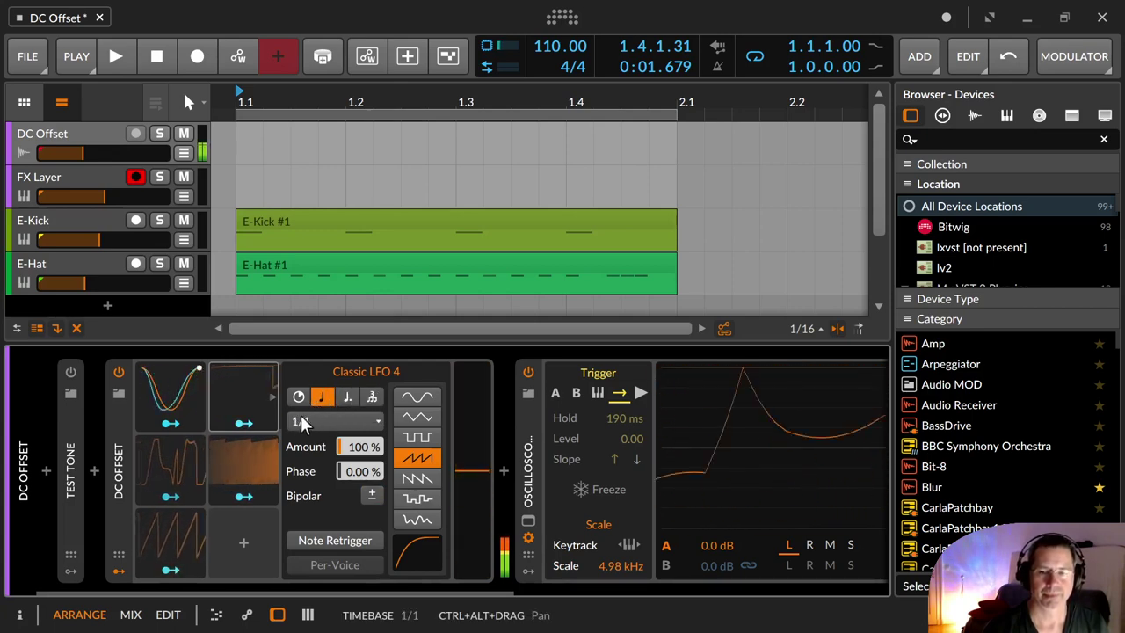
# Step: Lower the audio-rate LFO's rate to 0.02 kHz and turn off the DC Offset device
pyautogui.click(154, 391)
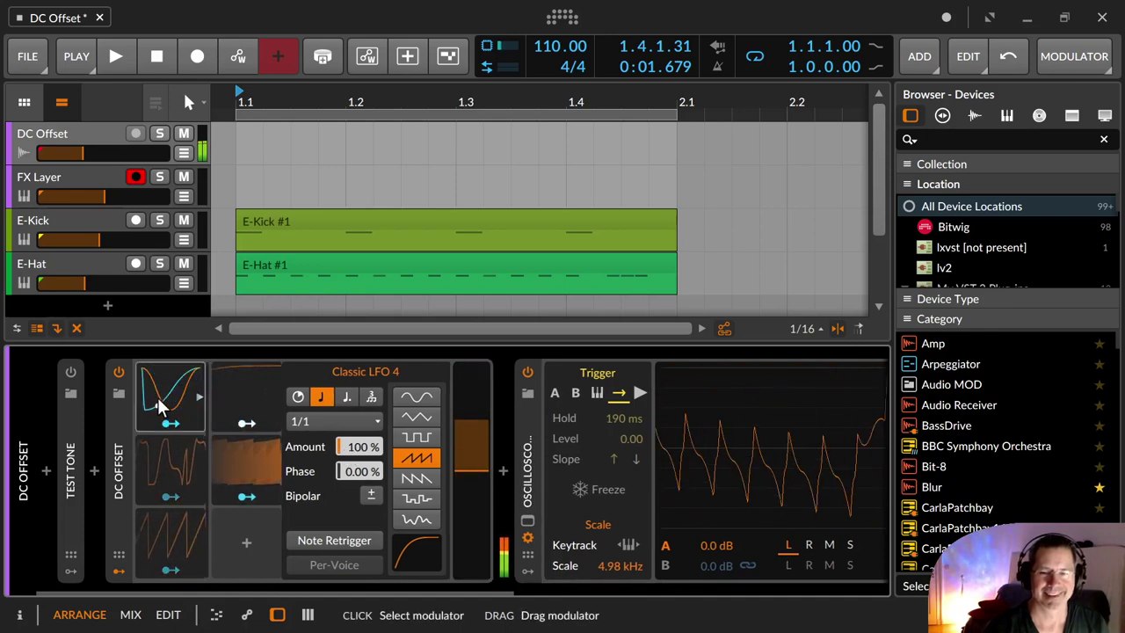
pyautogui.moveTo(292, 395); pyautogui.dragTo(290, 406)
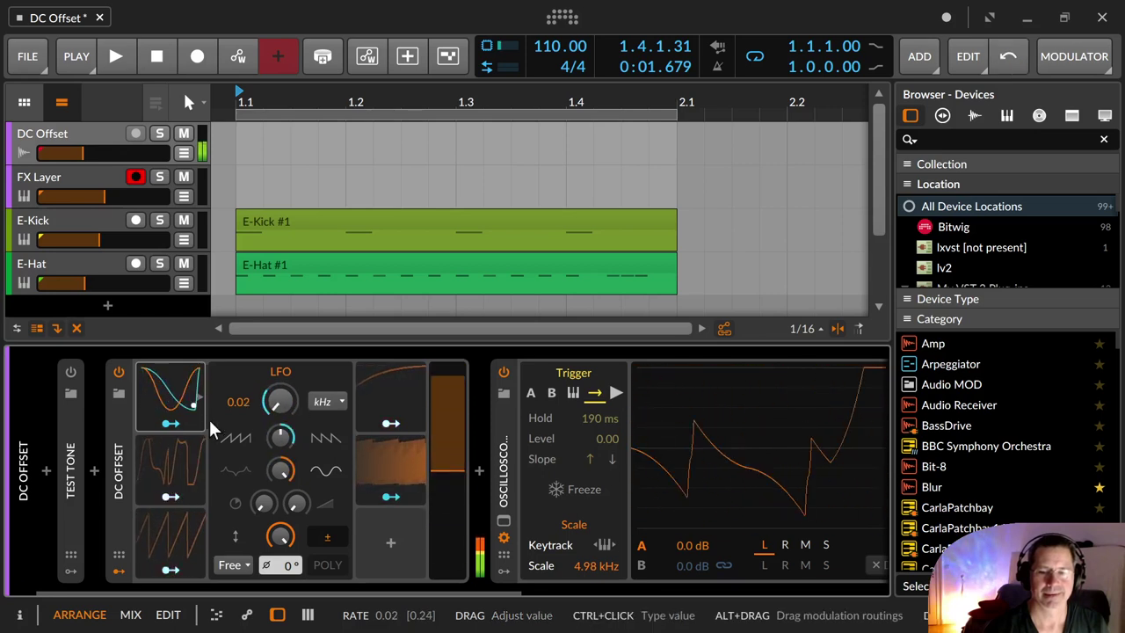
pyautogui.click(119, 370)
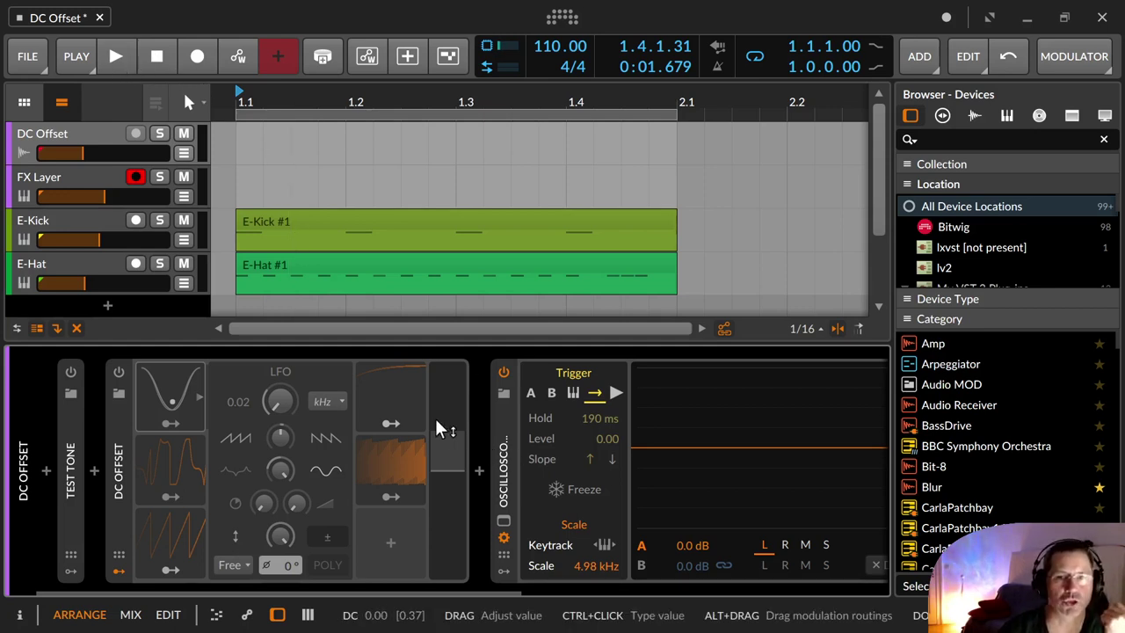
# Step: Check the FX Layer track's device chain, then wrap the DC Offset track's DC Offset device in an FX Layer
pyautogui.click(70, 177)
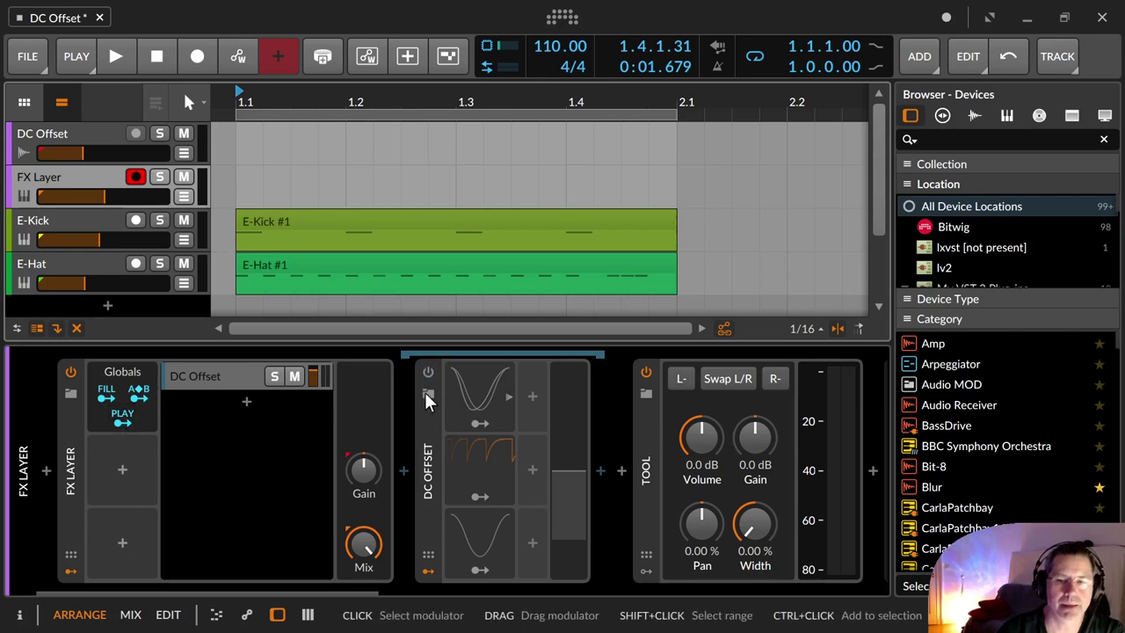
pyautogui.click(45, 141)
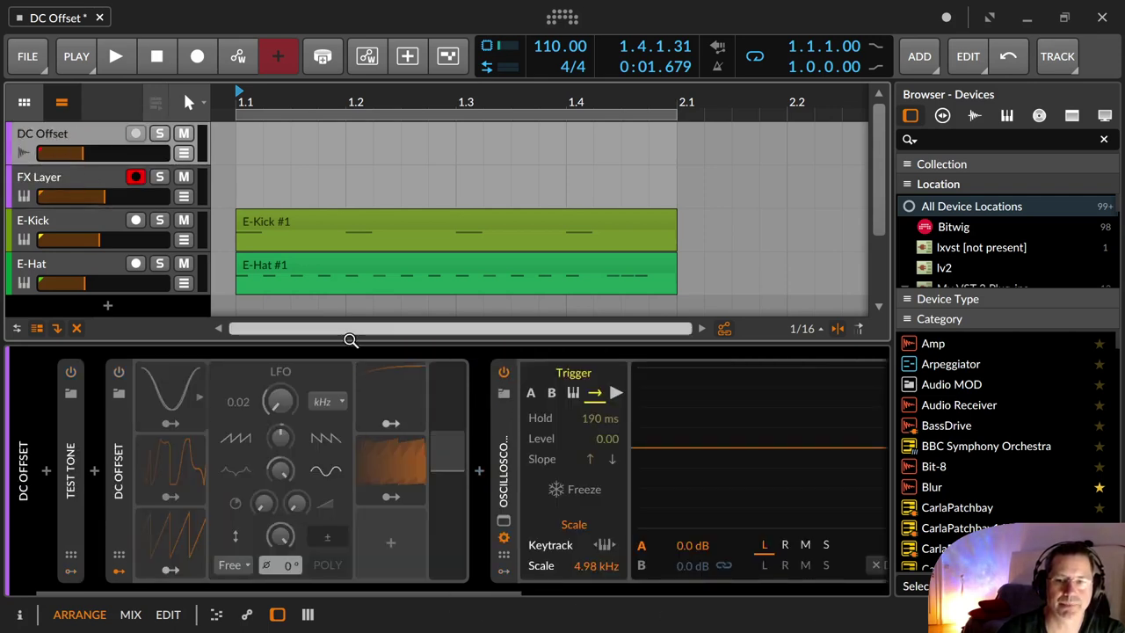
pyautogui.click(119, 457)
pyautogui.hotkey('ctrl', 'g')
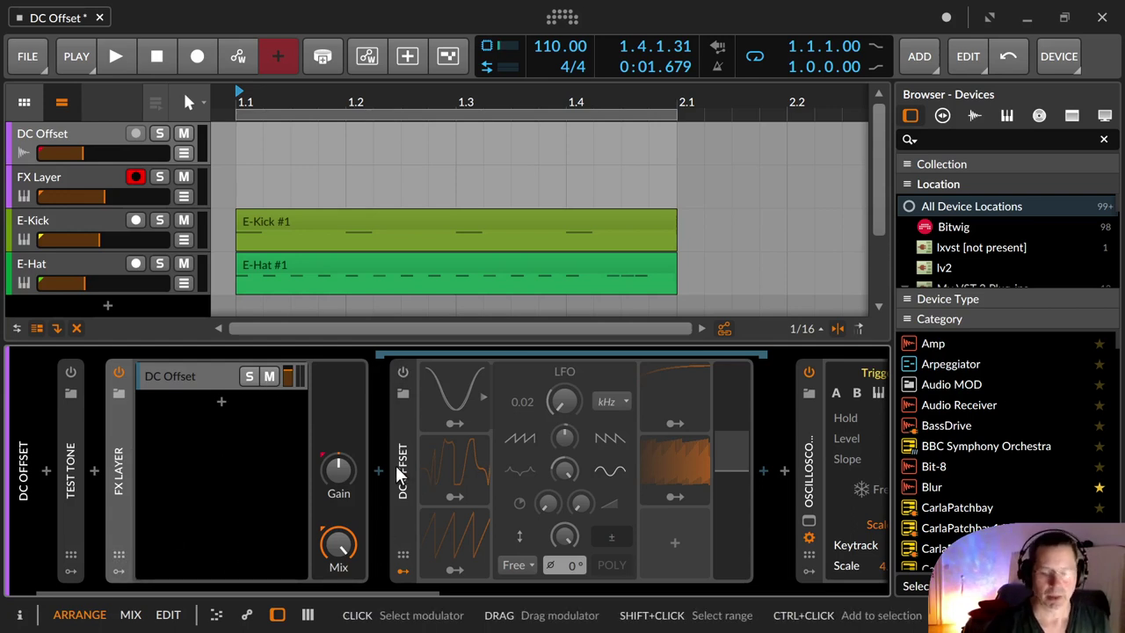
pyautogui.hotkey('ctrl', 'z')
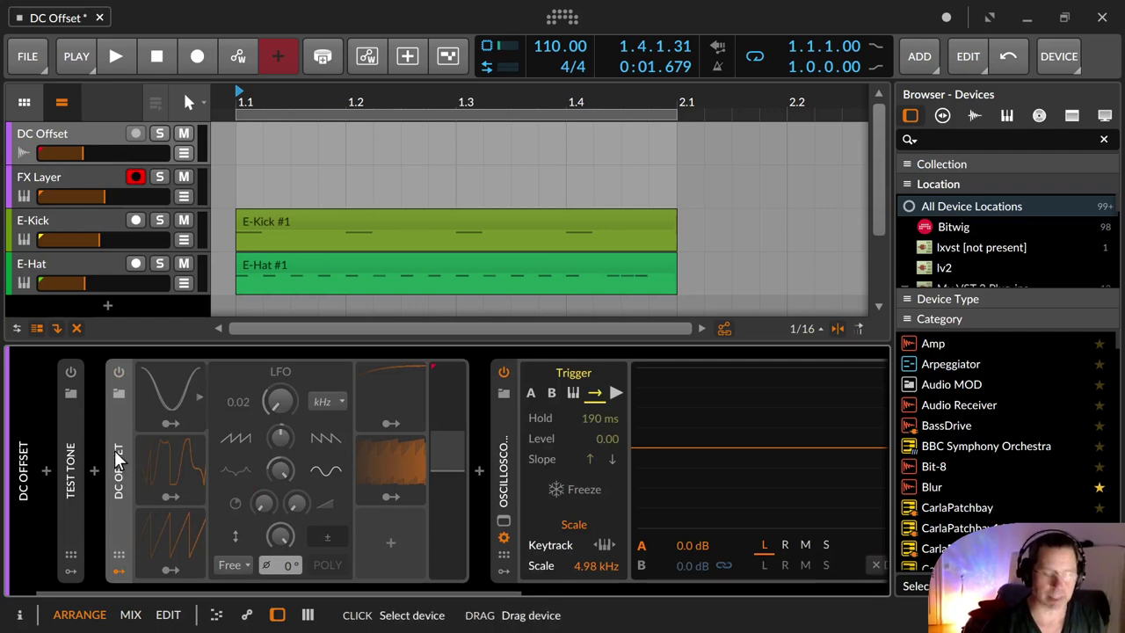
pyautogui.hotkey('ctrl', 'shift', 'z')
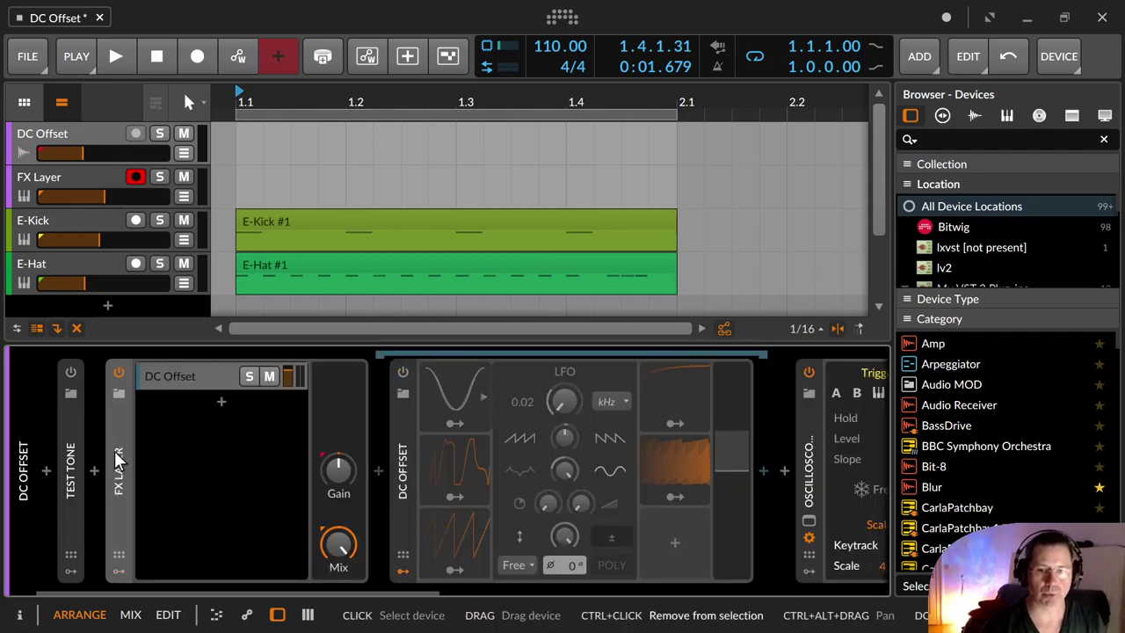
# Step: Add a Globals modulator to the FX Layer that contains the DC Offset device
pyautogui.click(120, 557)
pyautogui.click(148, 397)
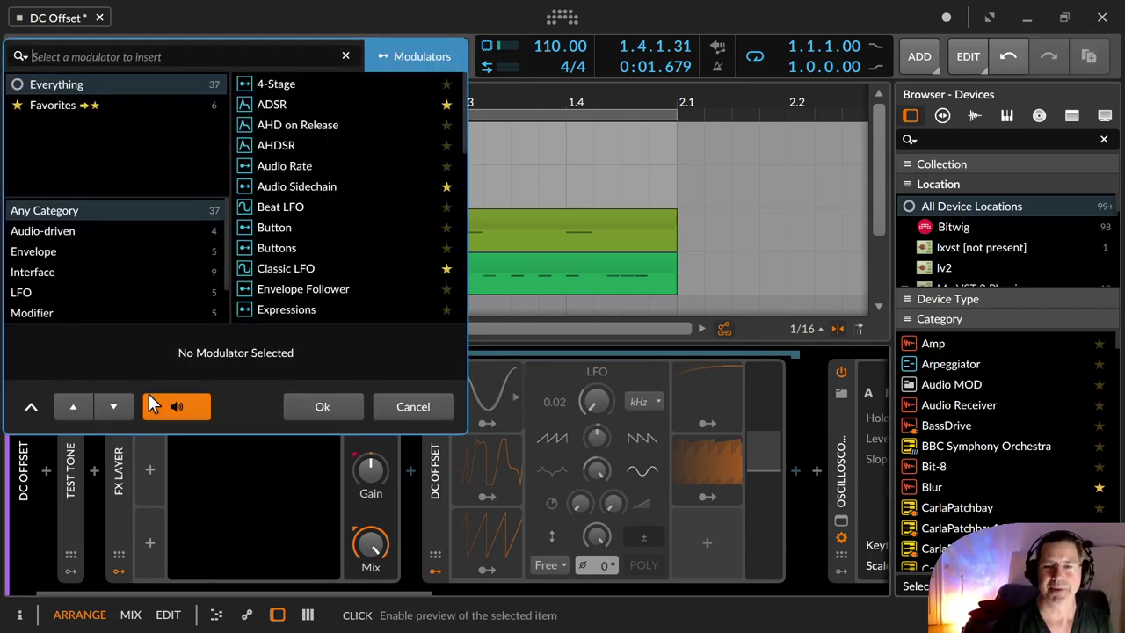
pyautogui.write('glo')
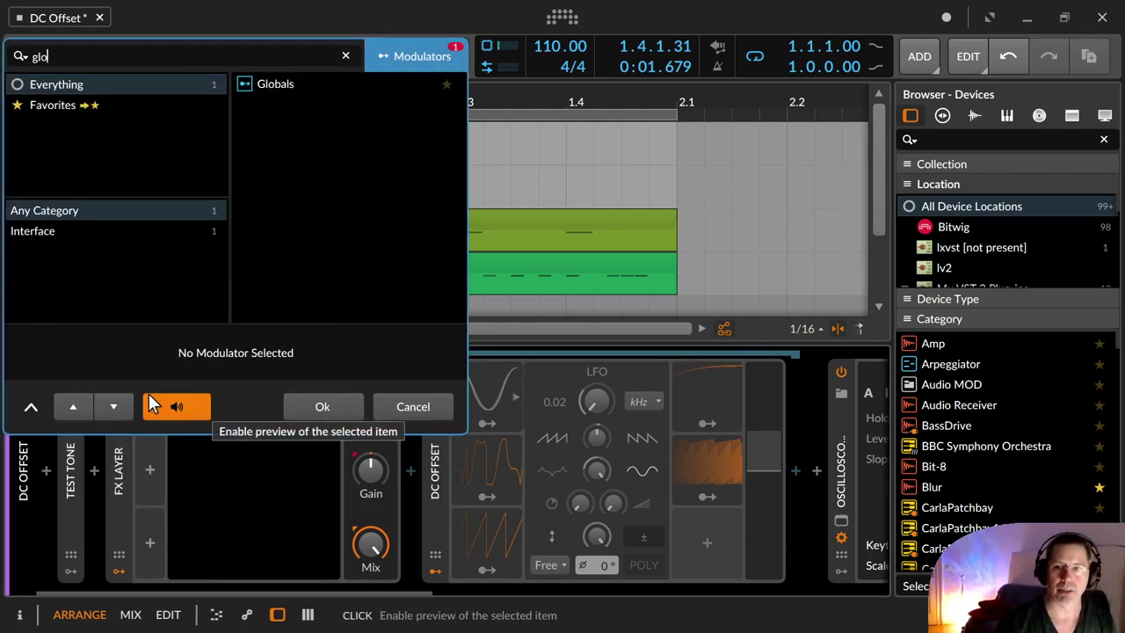
pyautogui.press('Return')
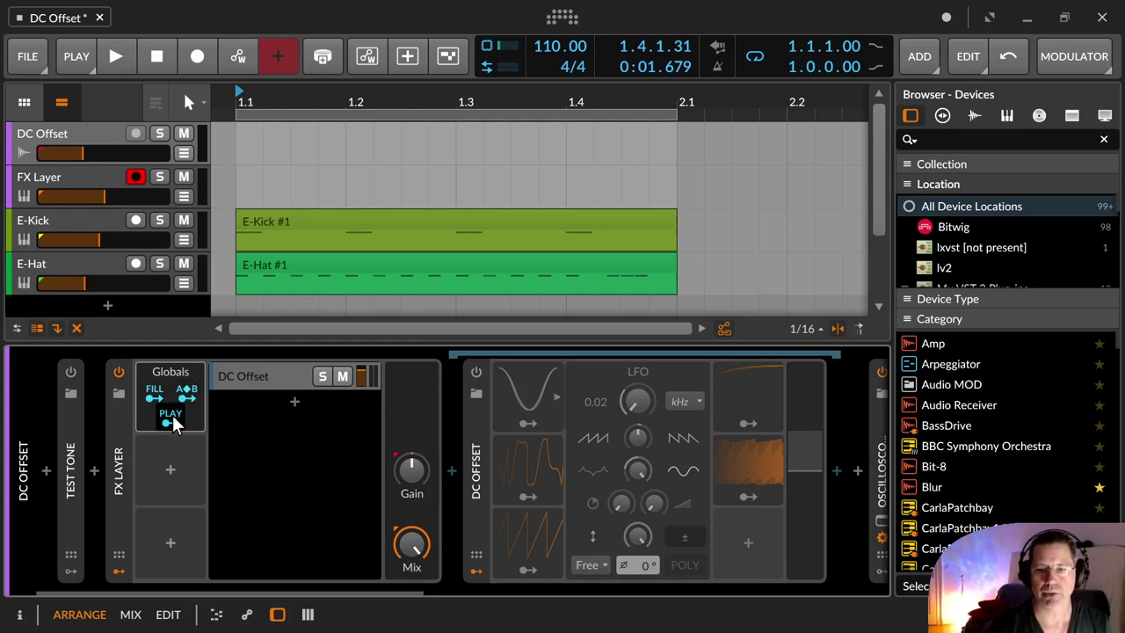
# Step: Modulate the DC Offset device's on/off switch from the Globals modulator's Play output at +1.00
pyautogui.click(173, 424)
pyautogui.click(476, 372)
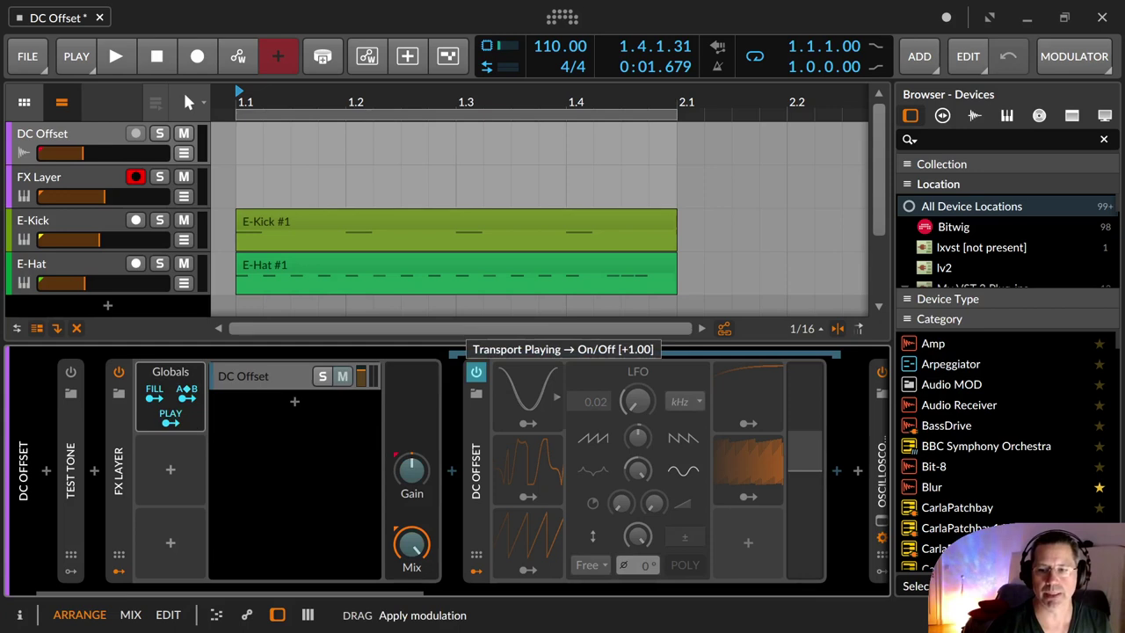
pyautogui.click(181, 415)
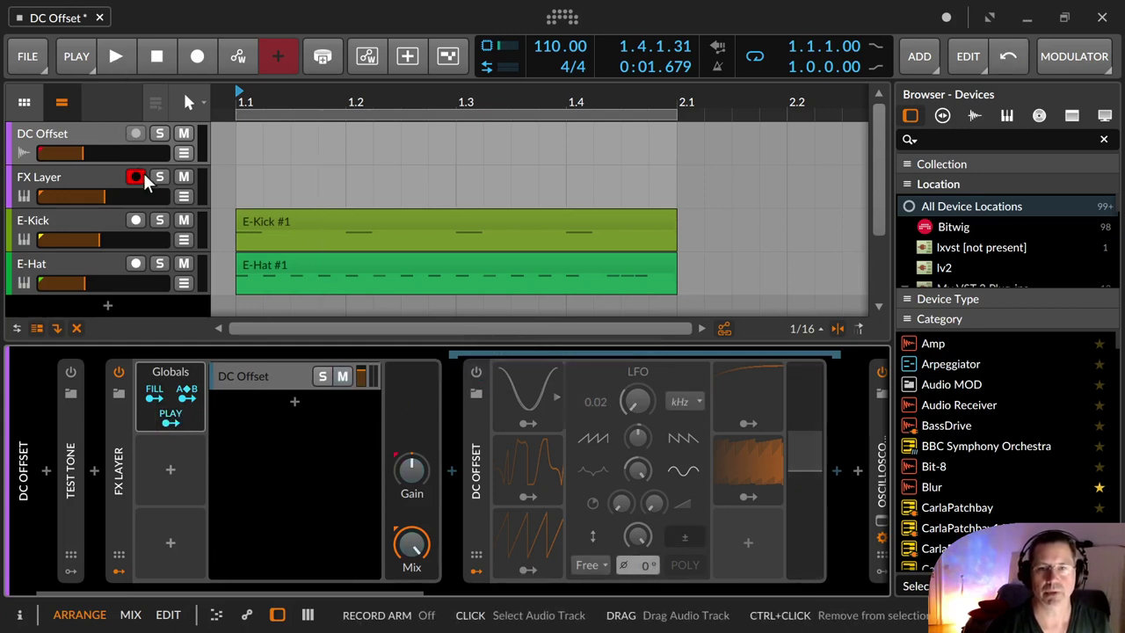
# Step: Play the loop with the FX Layer track muted, bring that track back in during playback, and stop the transport
pyautogui.click(183, 177)
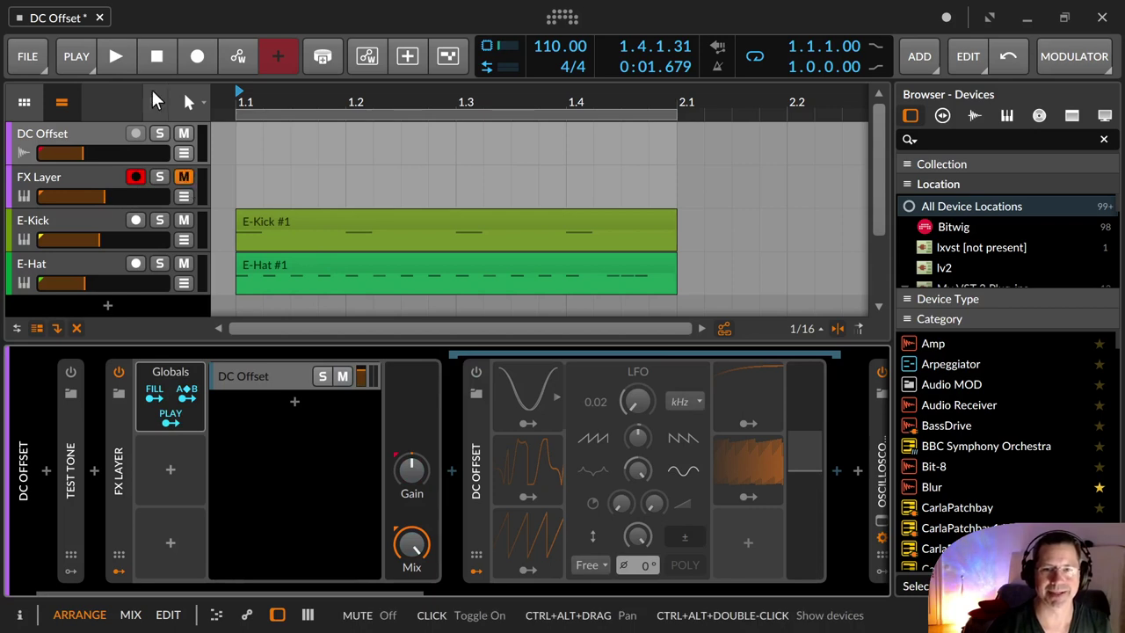
pyautogui.click(119, 56)
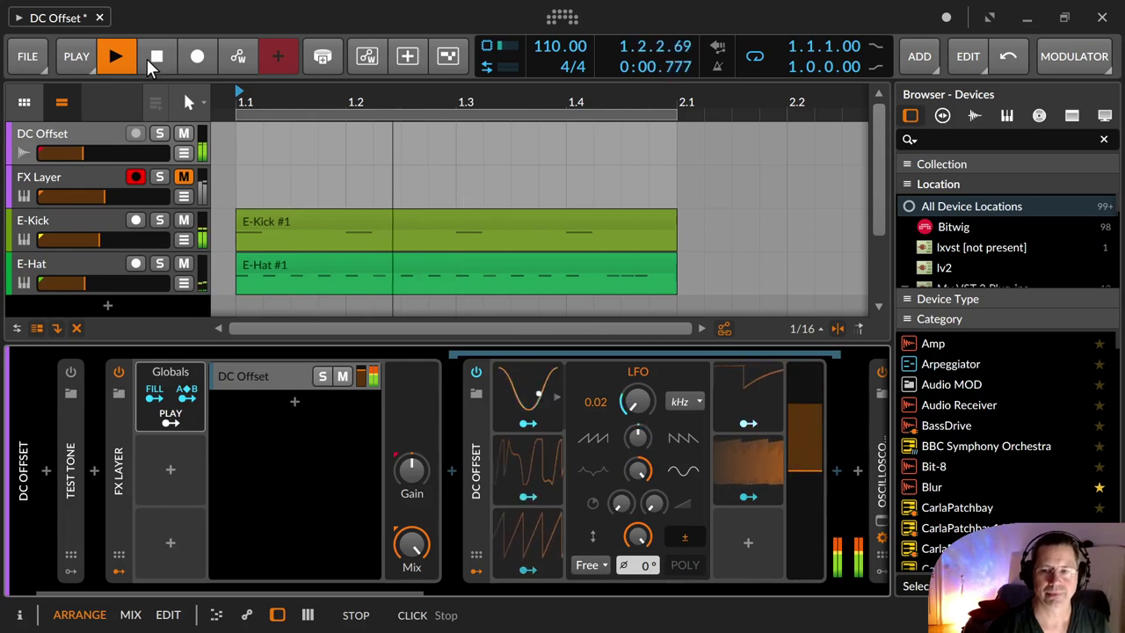
pyautogui.click(183, 177)
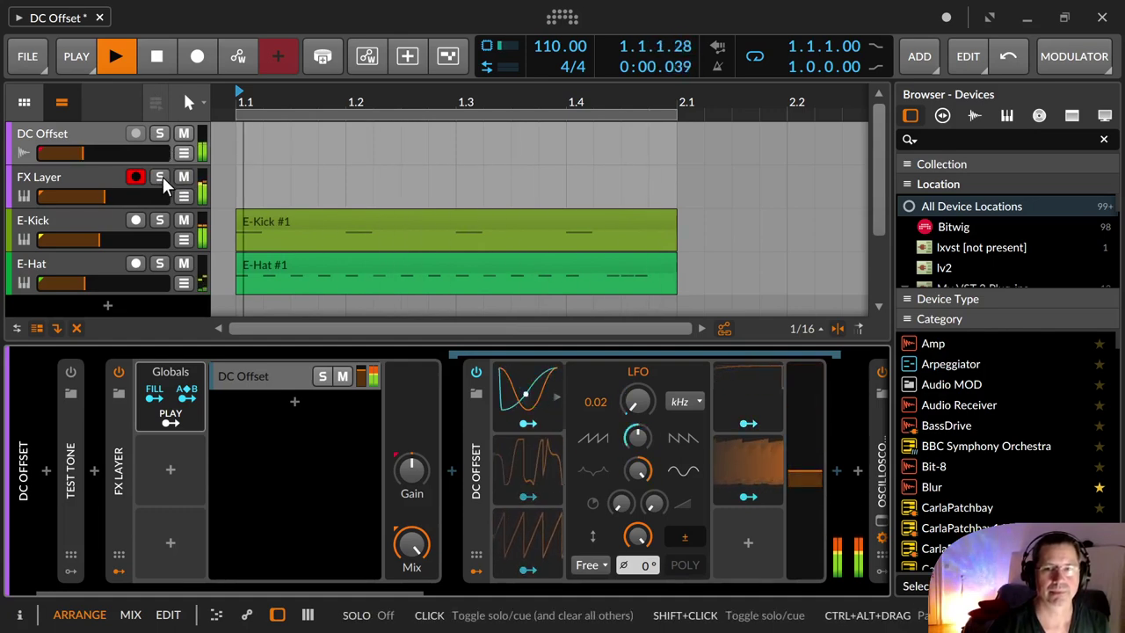
pyautogui.click(156, 58)
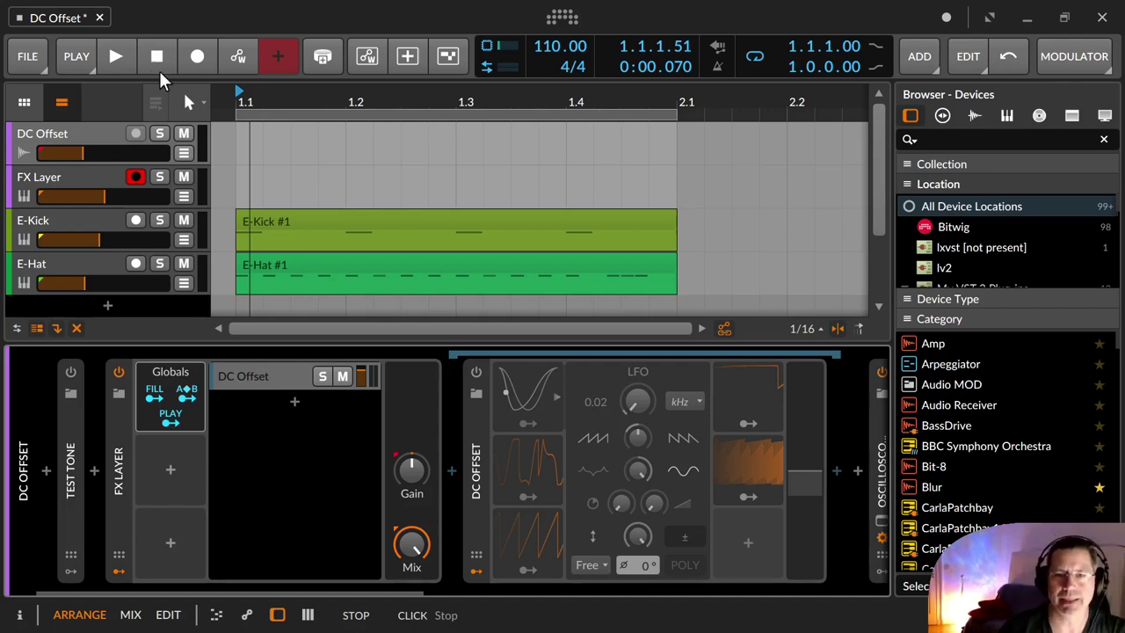
# Step: Audition the FX Layer track's DC Offset device by switching it on and off, and review the Tool and Saturator devices in its chain
pyautogui.click(86, 173)
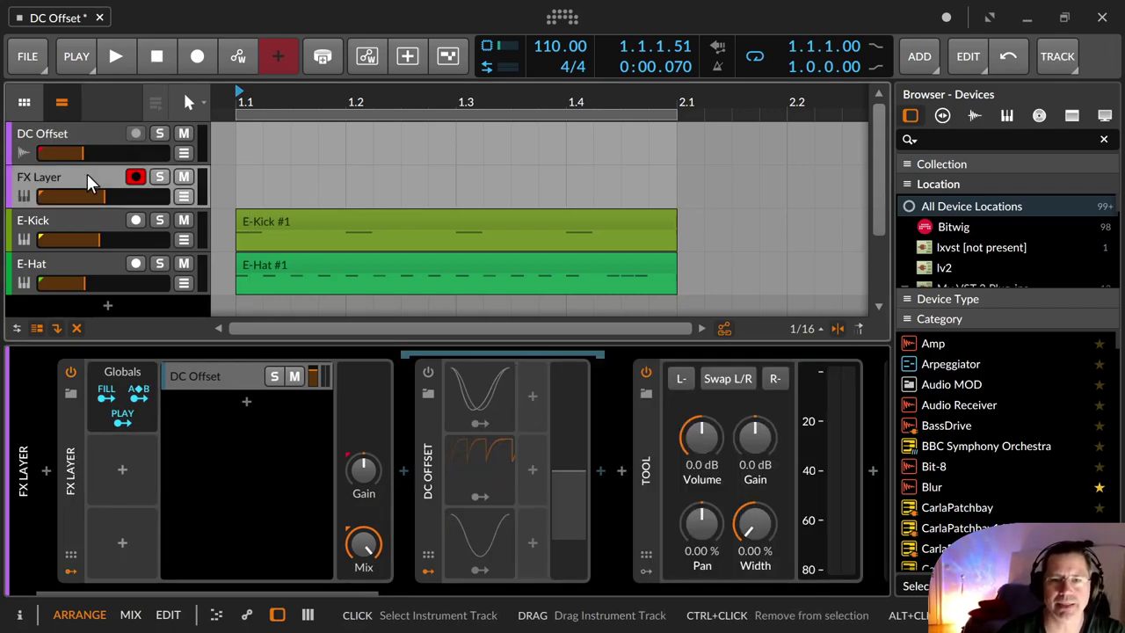
pyautogui.click(429, 372)
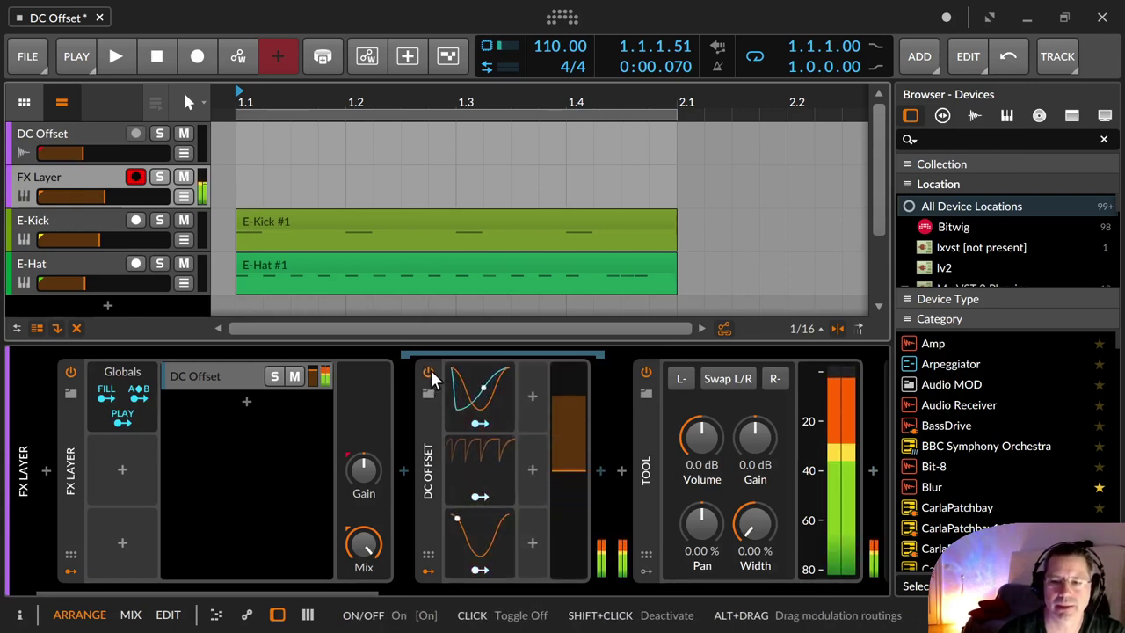
pyautogui.click(429, 372)
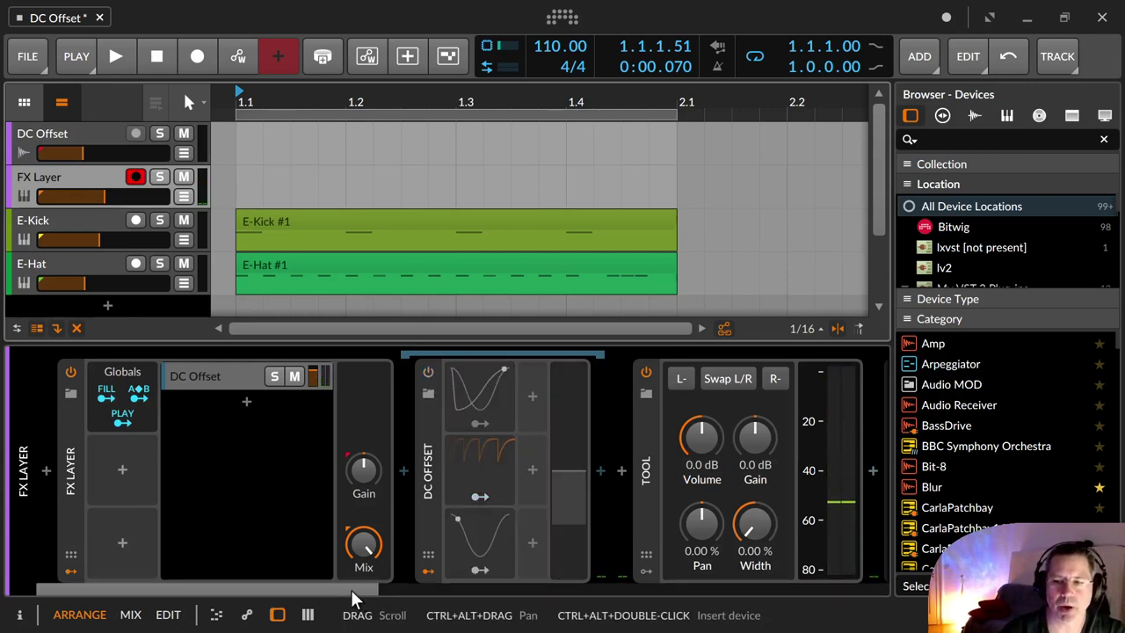
pyautogui.moveTo(367, 595); pyautogui.dragTo(566, 597)
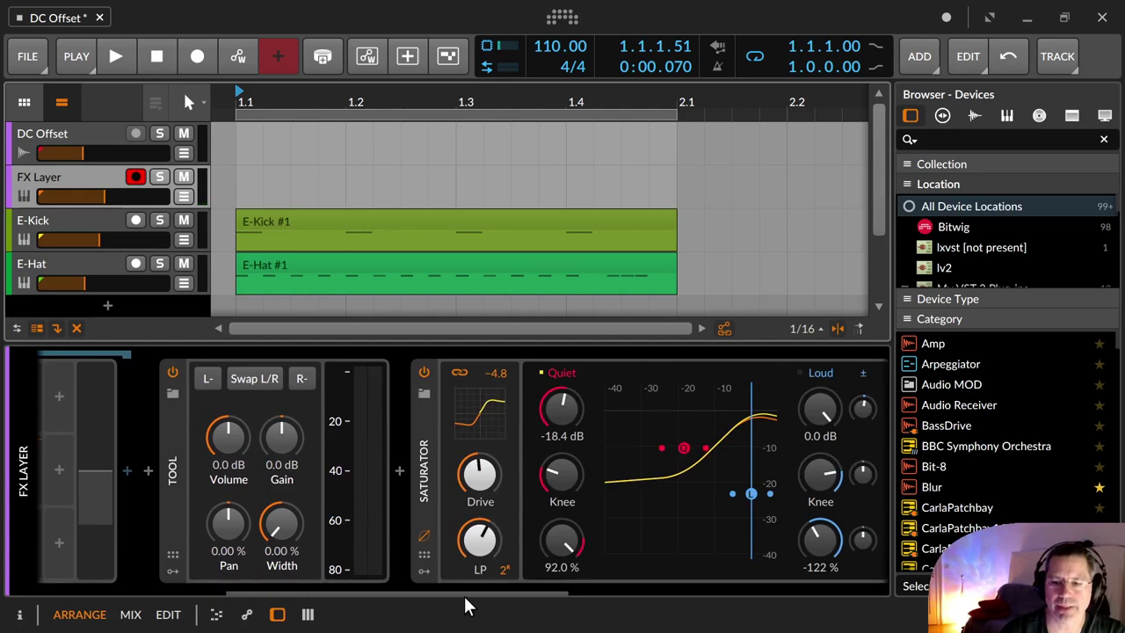
pyautogui.moveTo(466, 595); pyautogui.dragTo(220, 579)
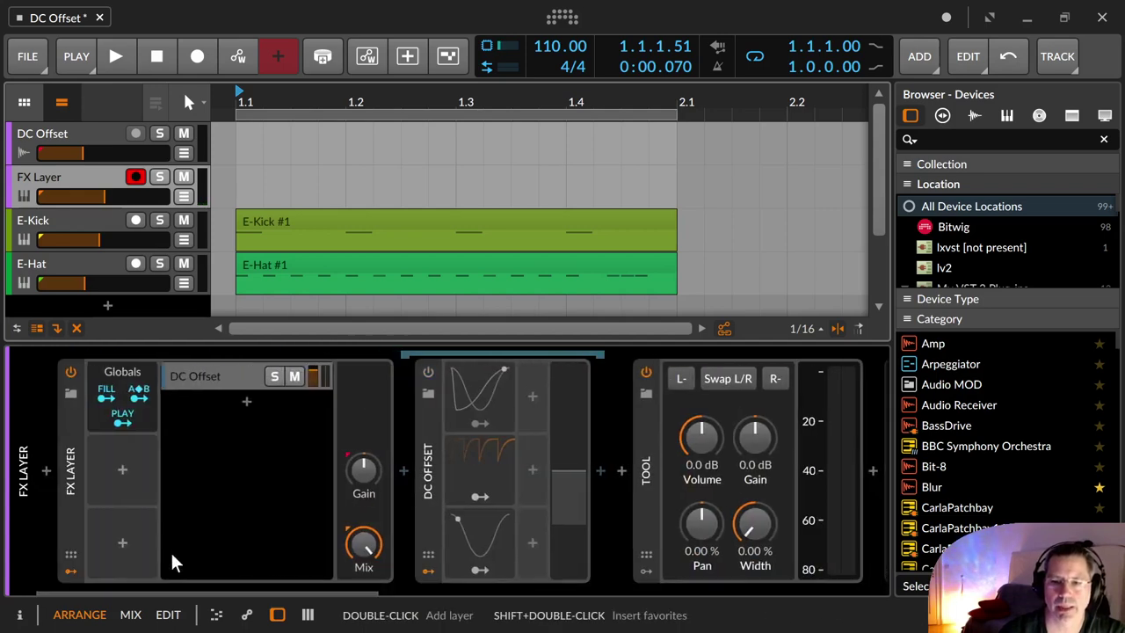
pyautogui.click(428, 374)
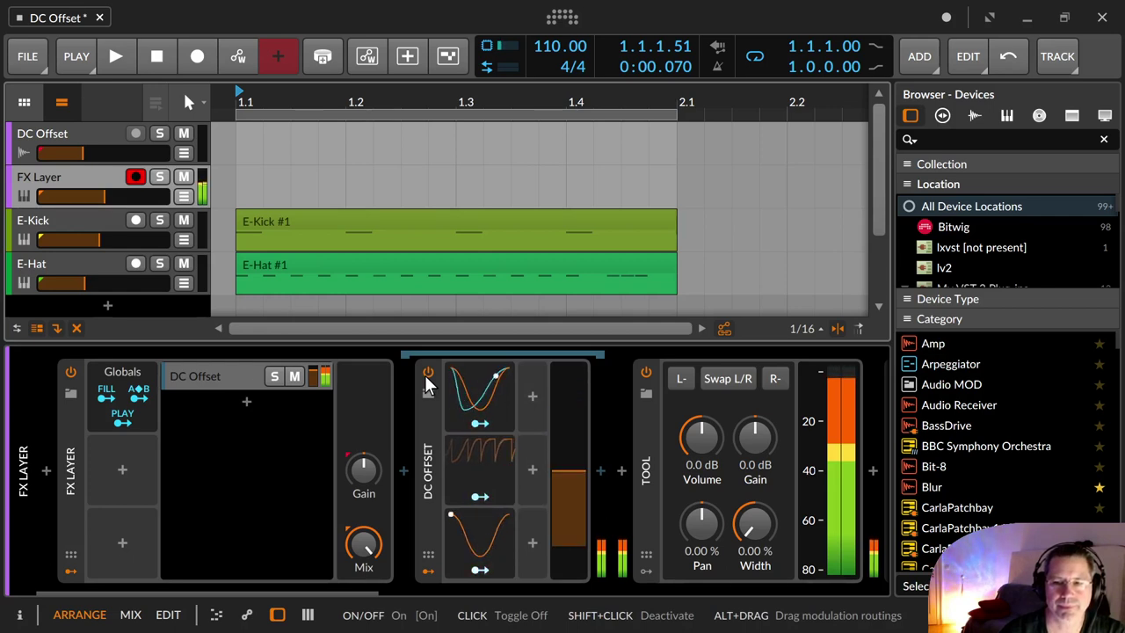
pyautogui.click(427, 376)
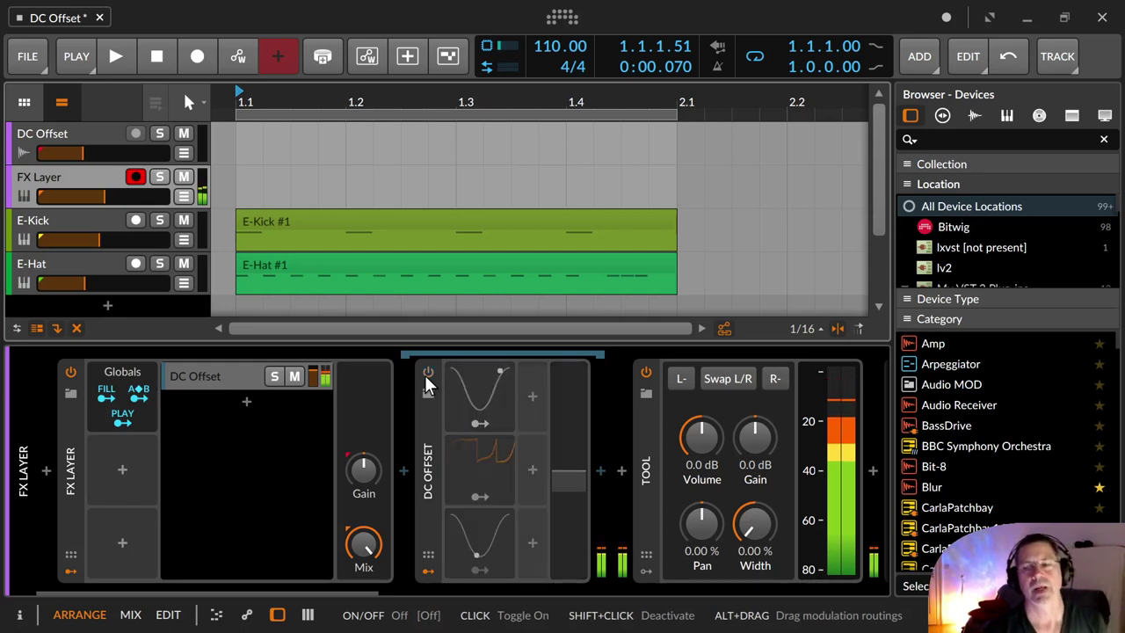